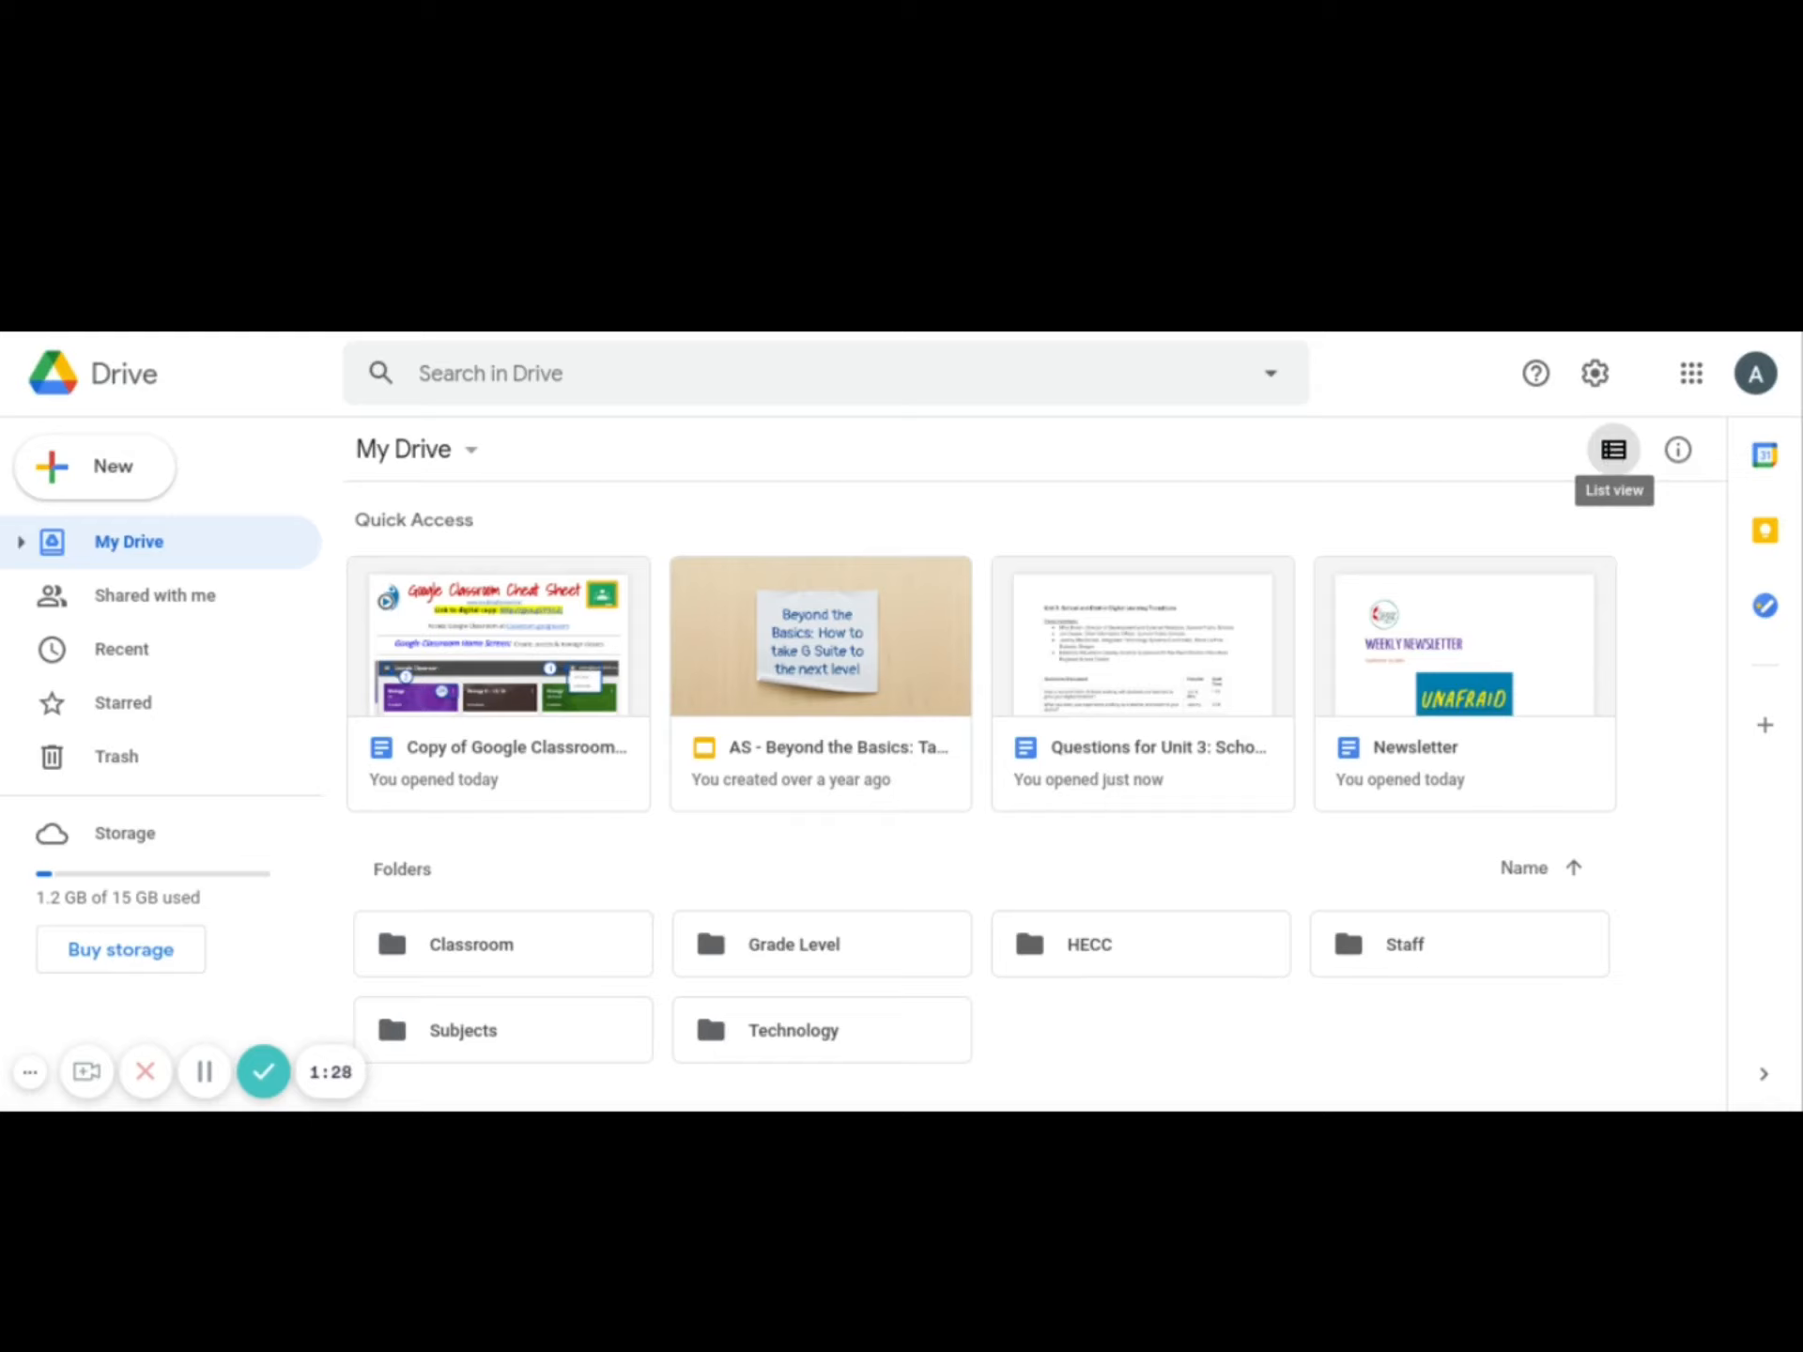
View the My Drive folders in list layout and return to the grid layout.
left_click(1613, 455)
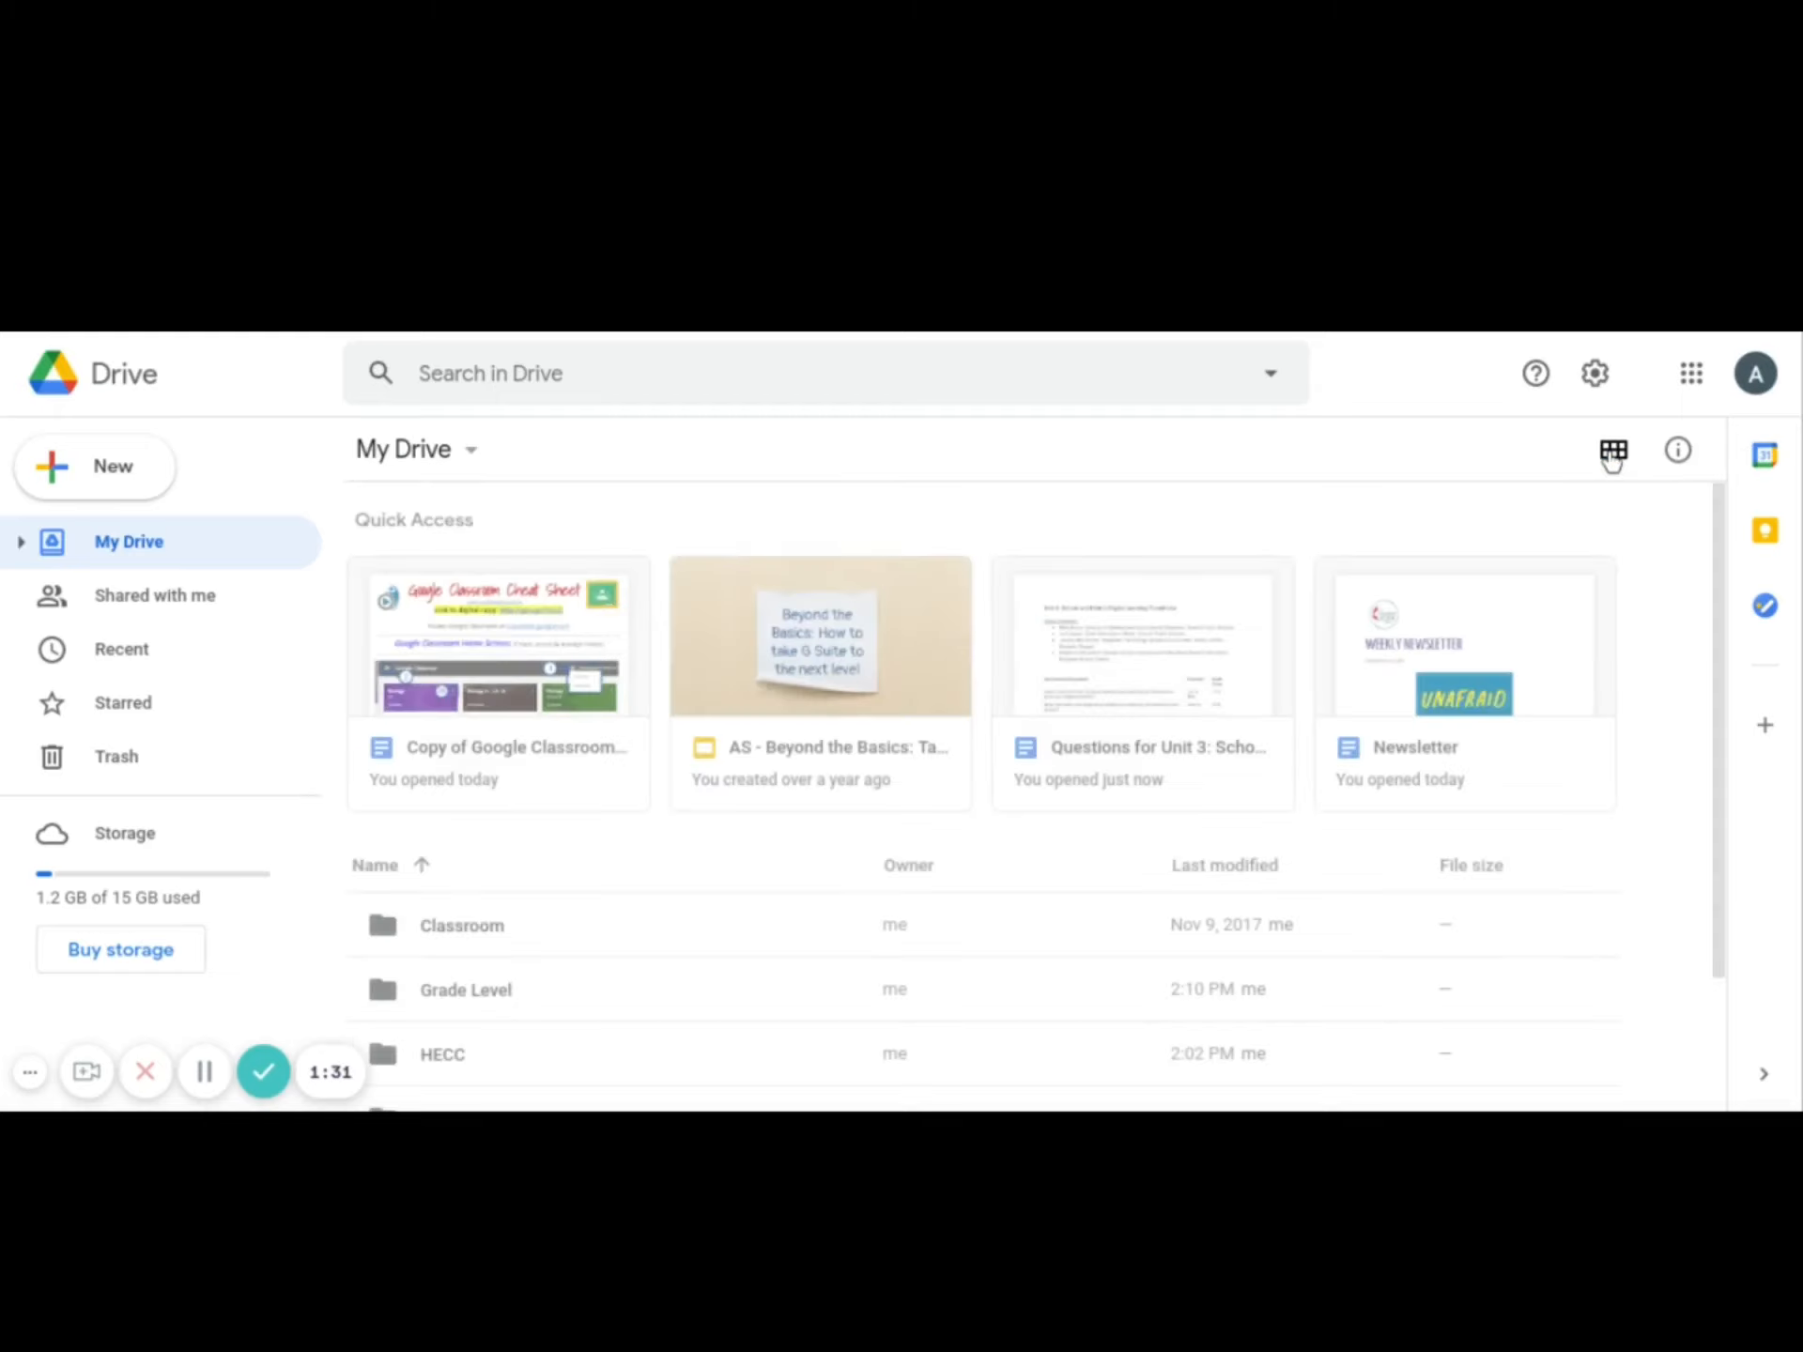
scroll(1043, 849, "down", 2)
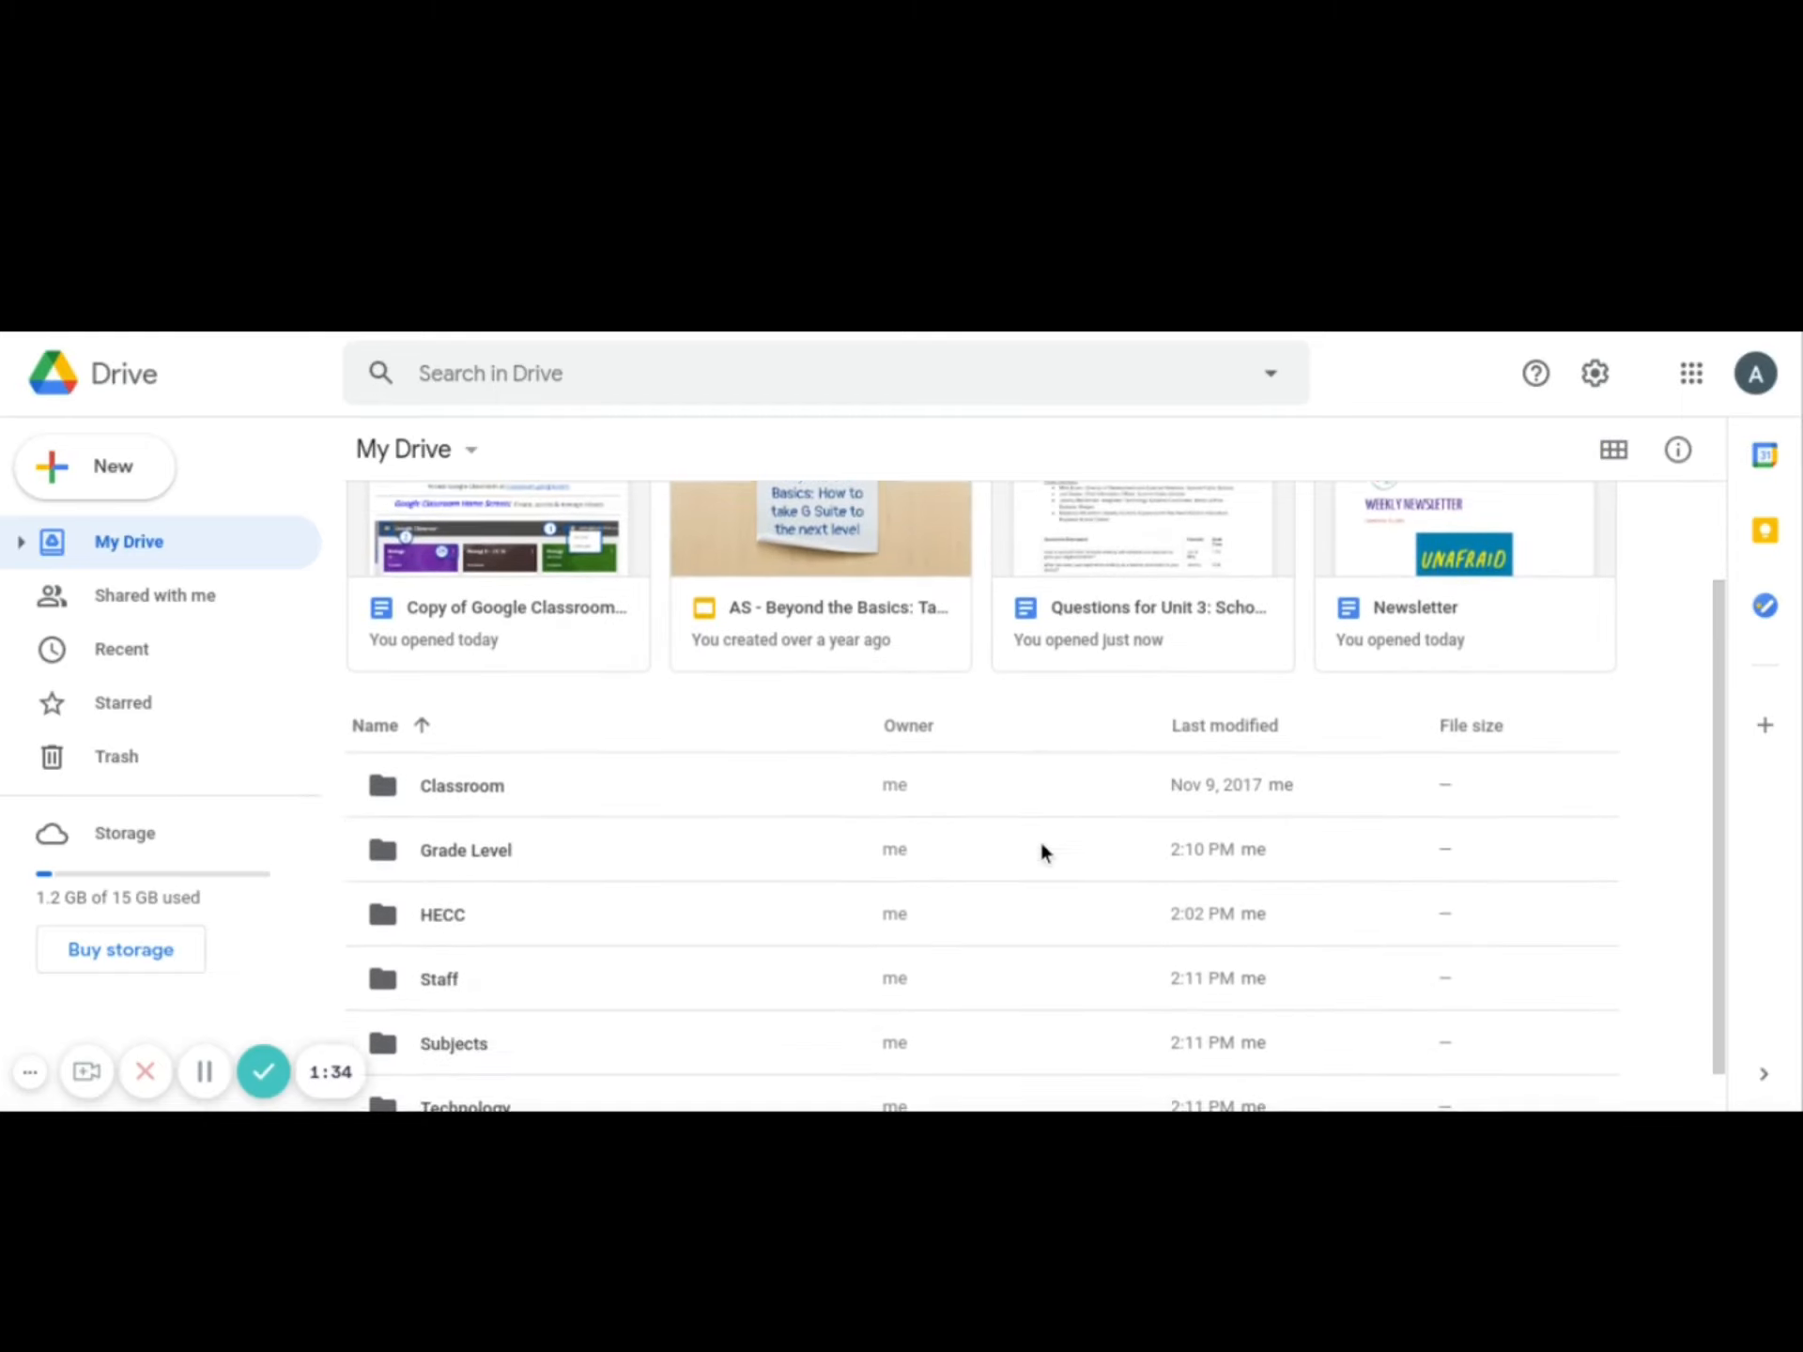
scroll(1040, 839, "up", 2)
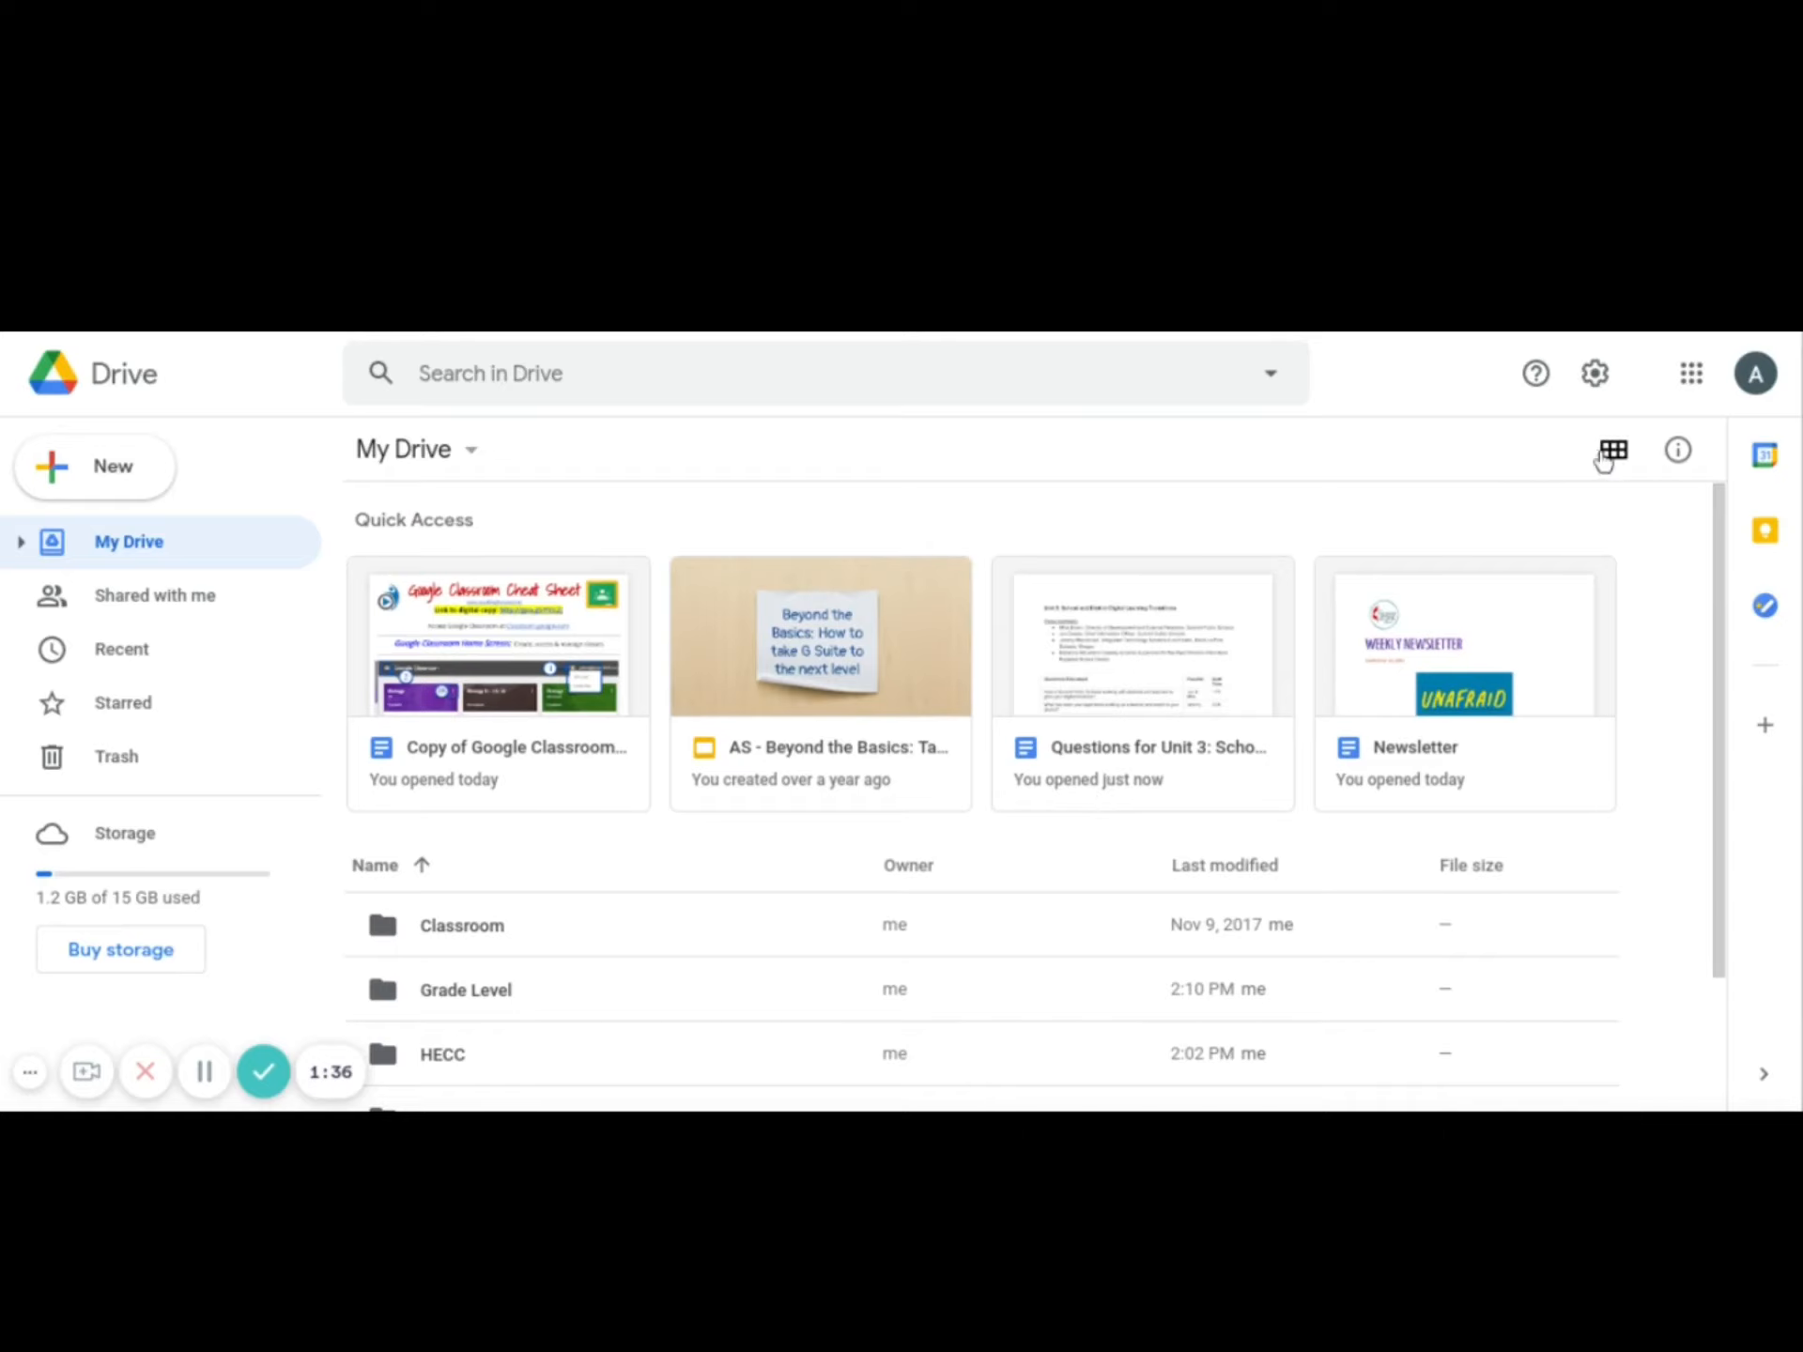
left_click(1610, 455)
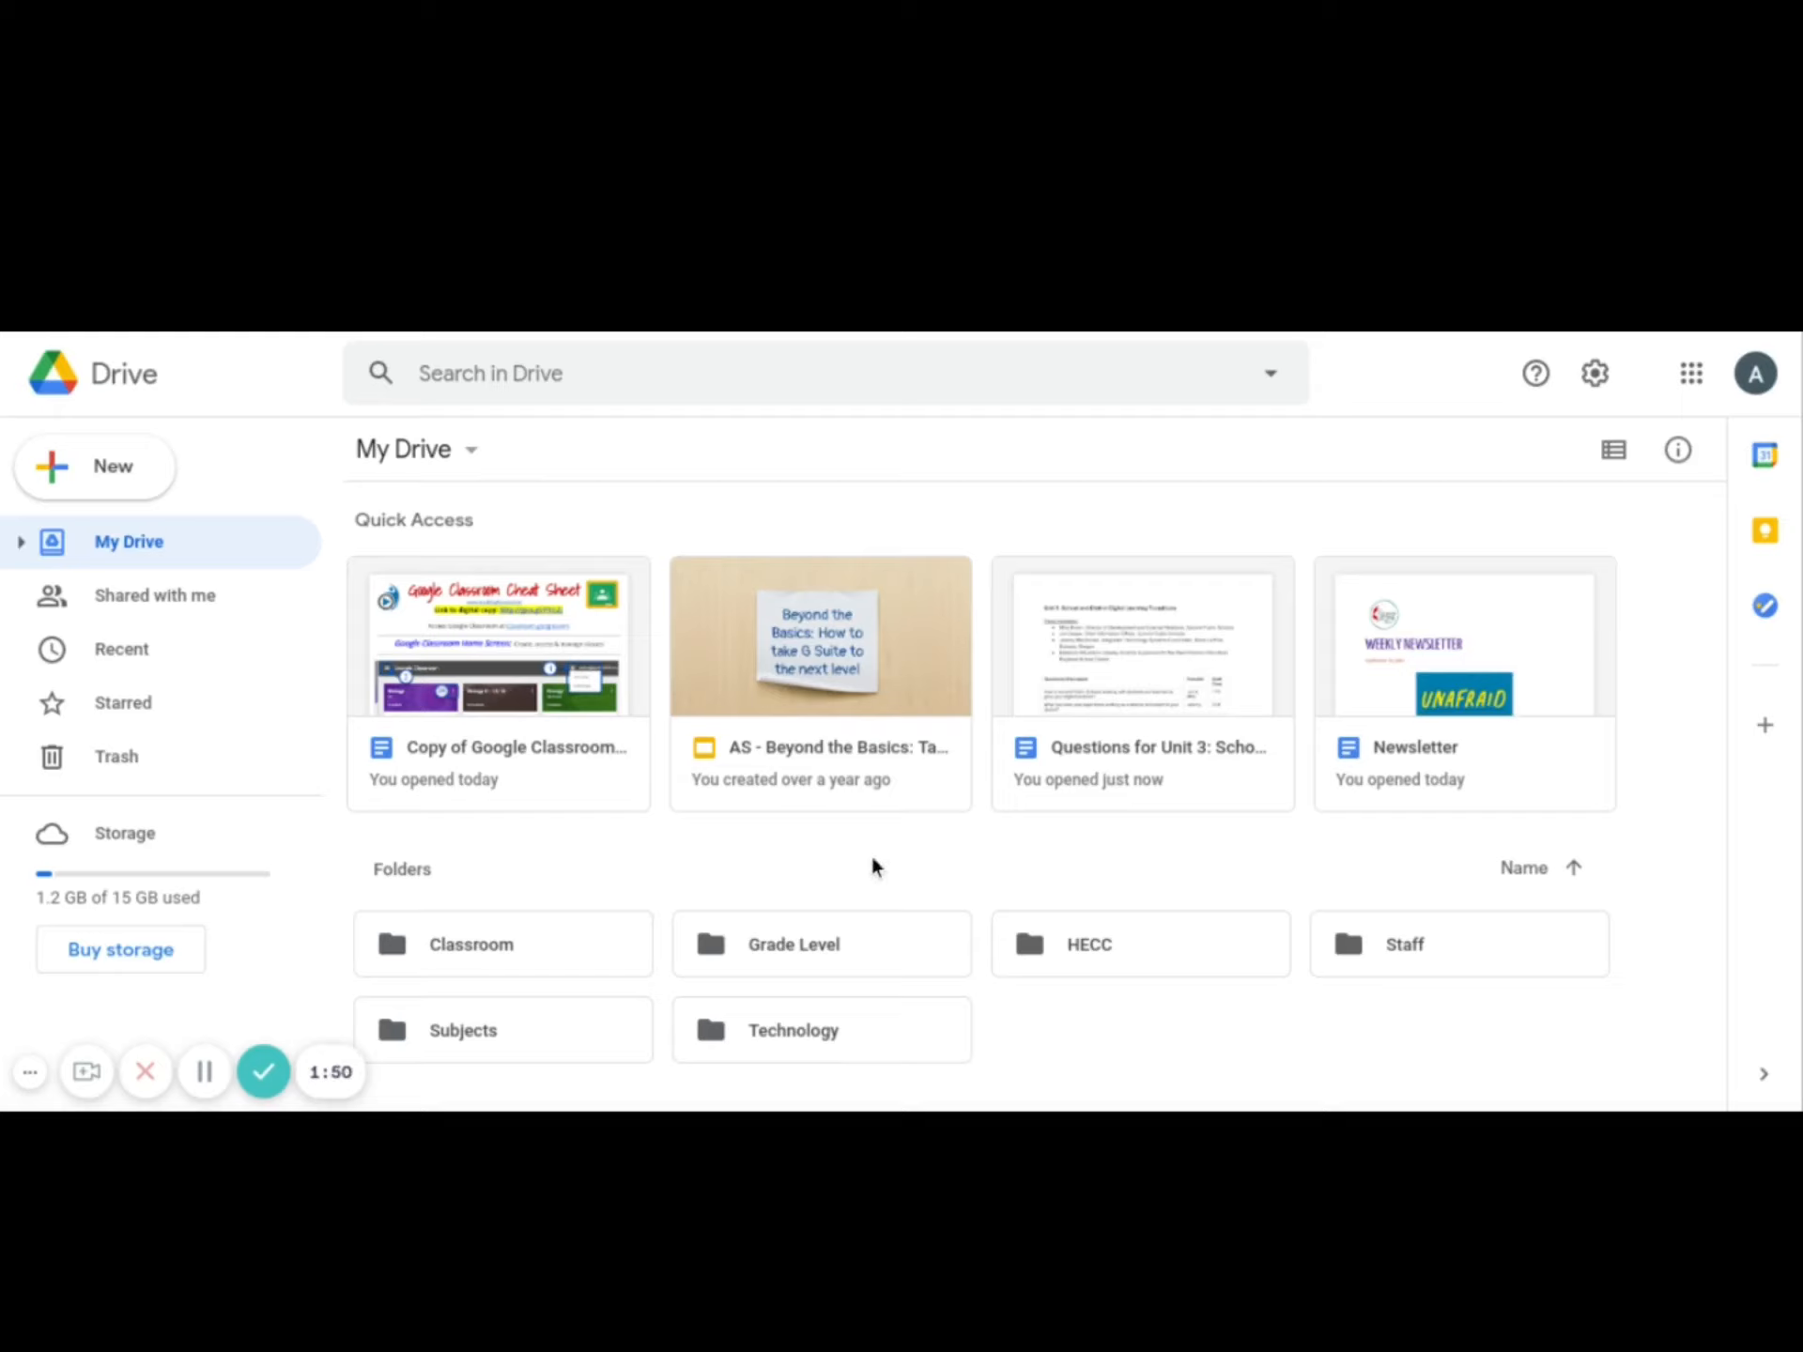
Change the Classroom folder's color to bright red.
left_click(600, 941)
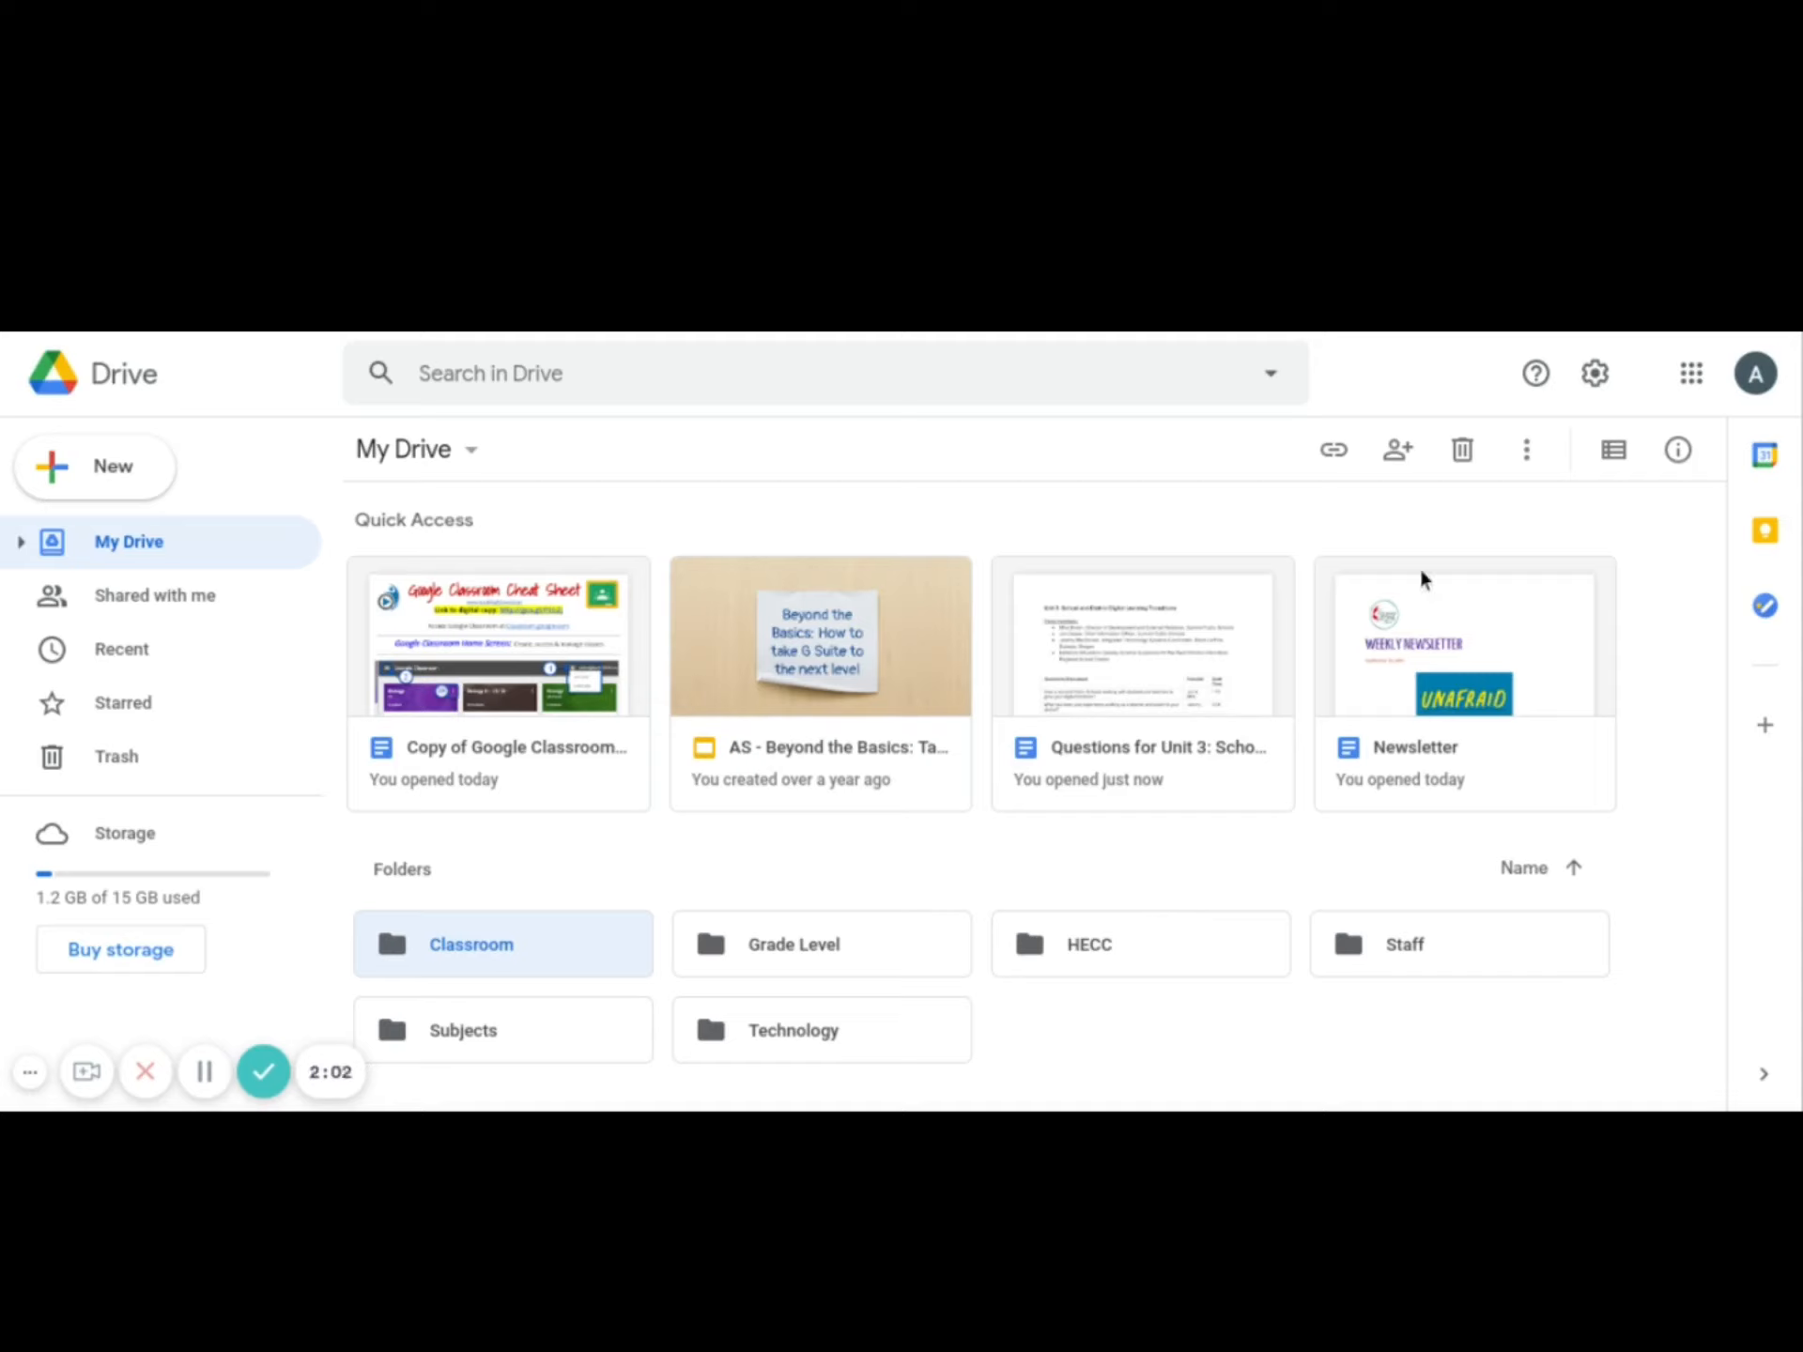
left_click(1527, 450)
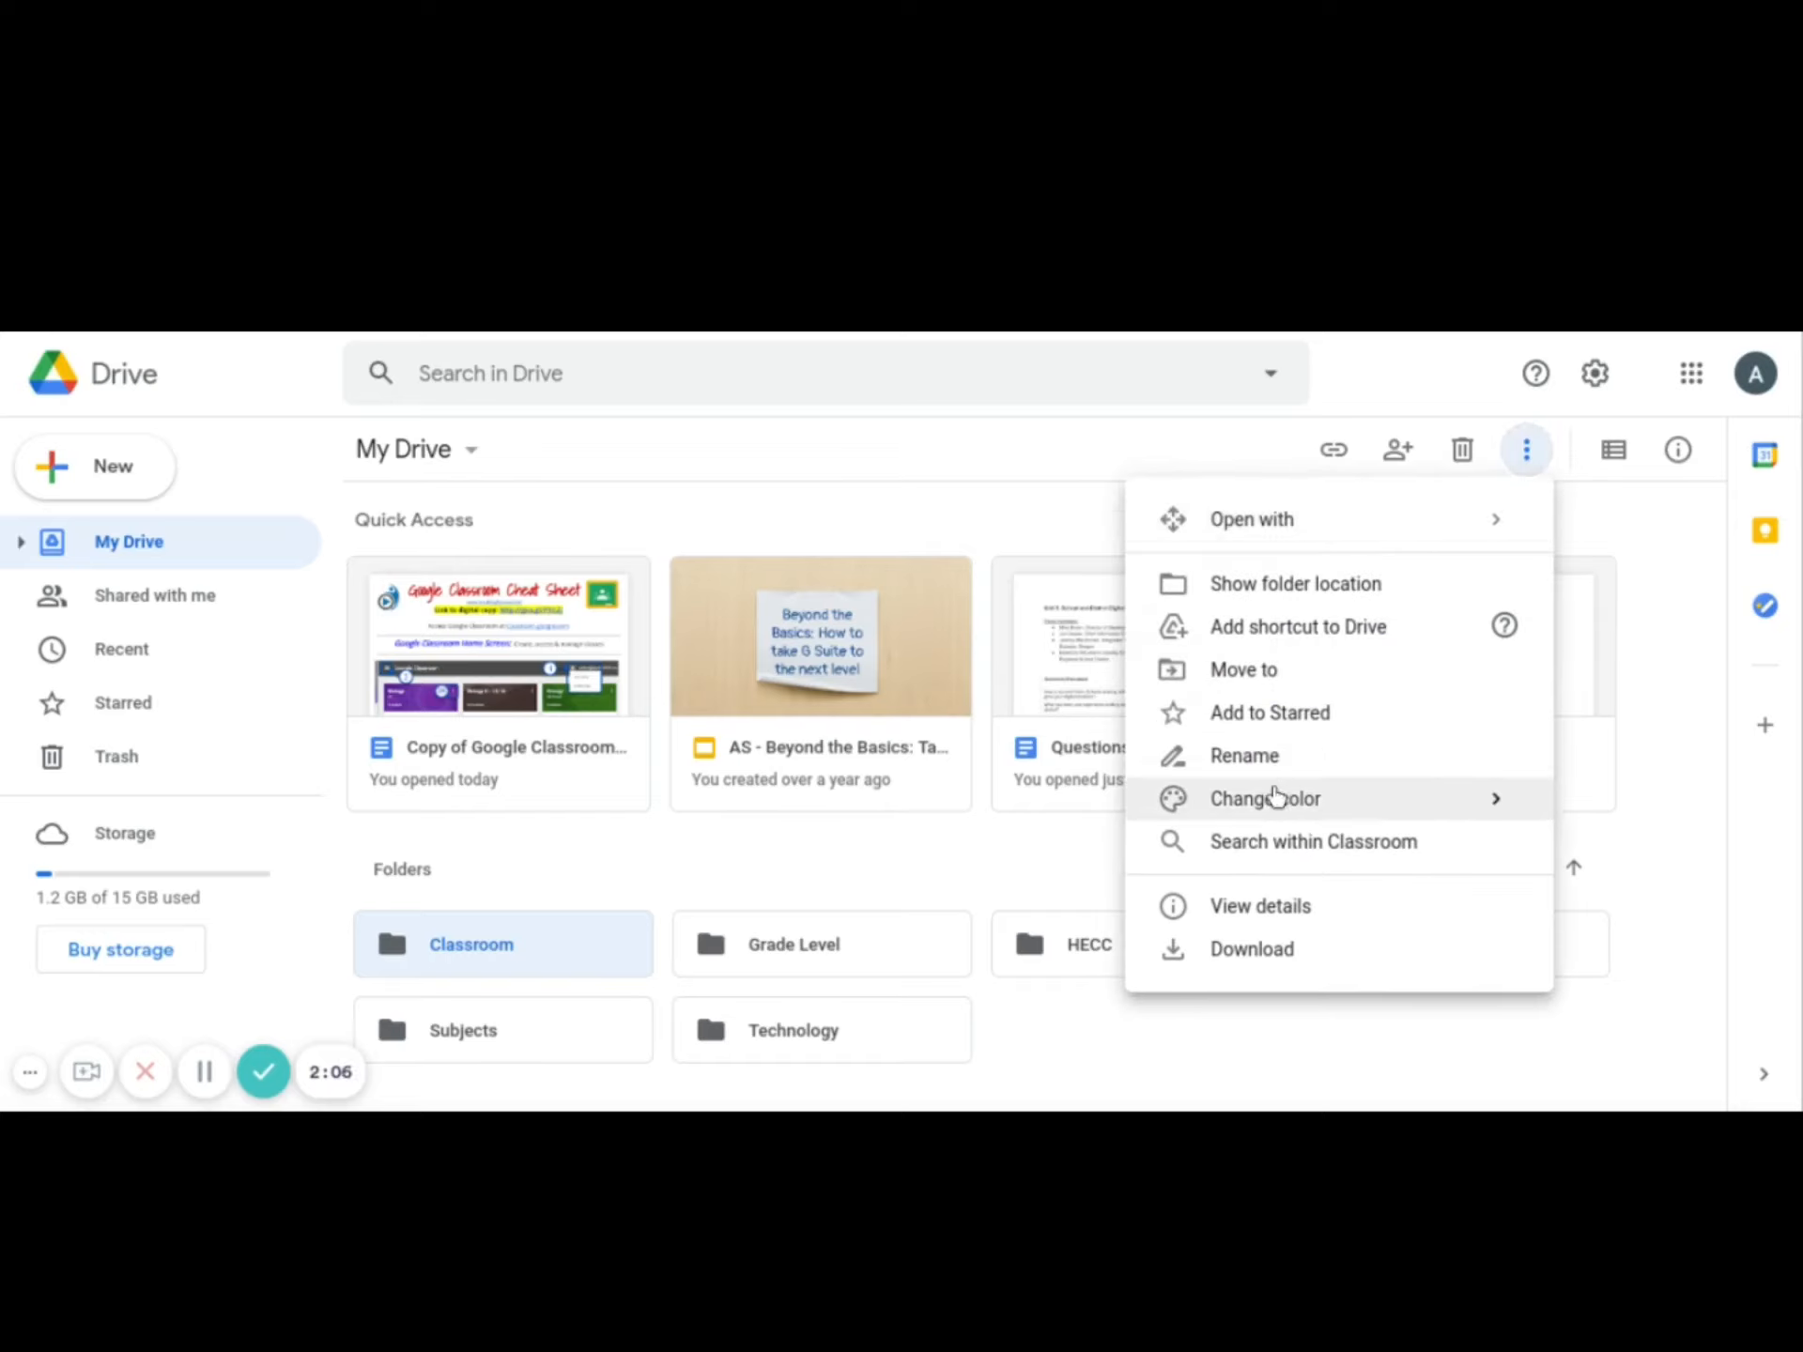
left_click(1495, 806)
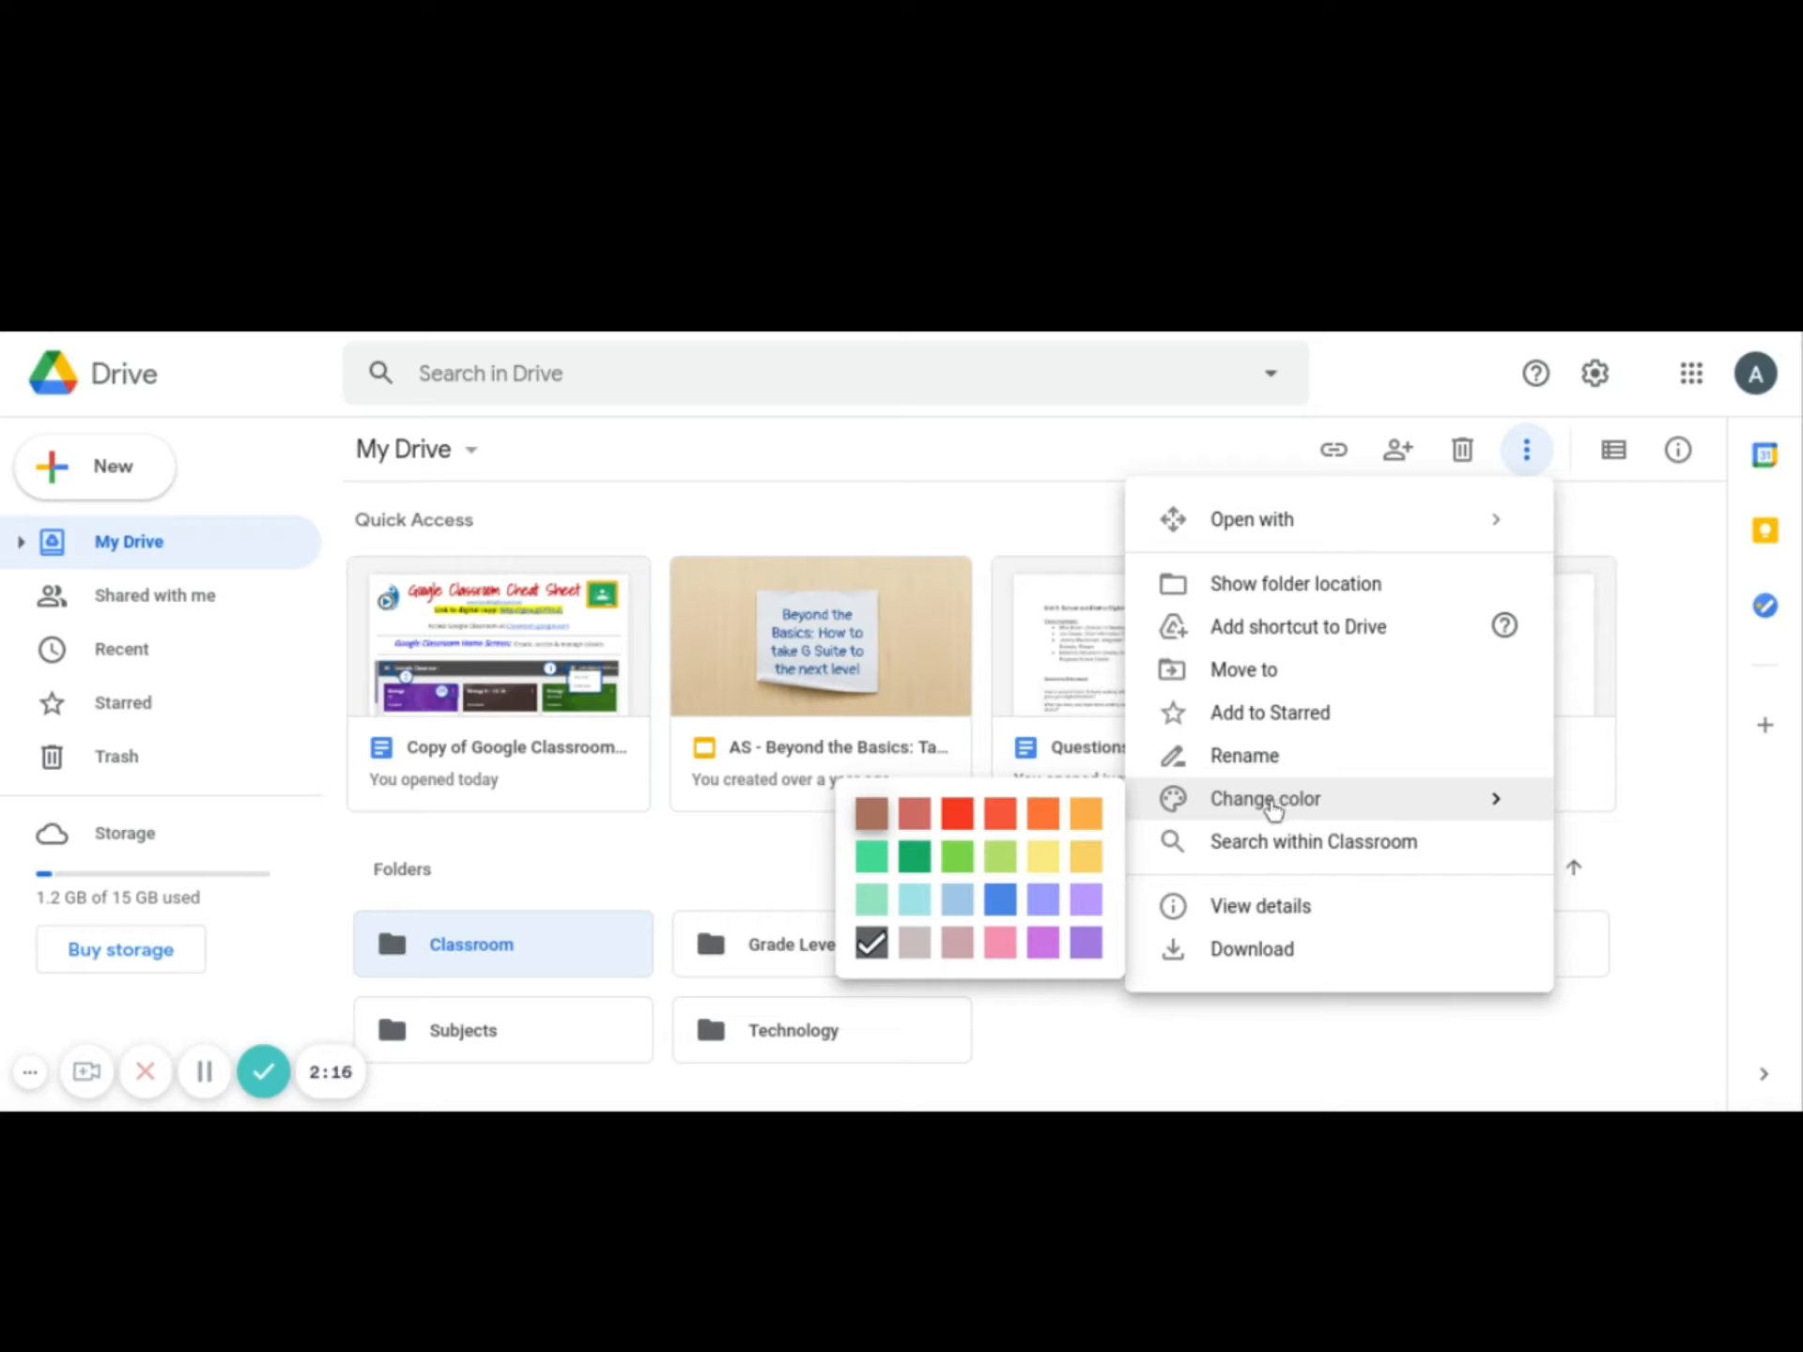
left_click(958, 820)
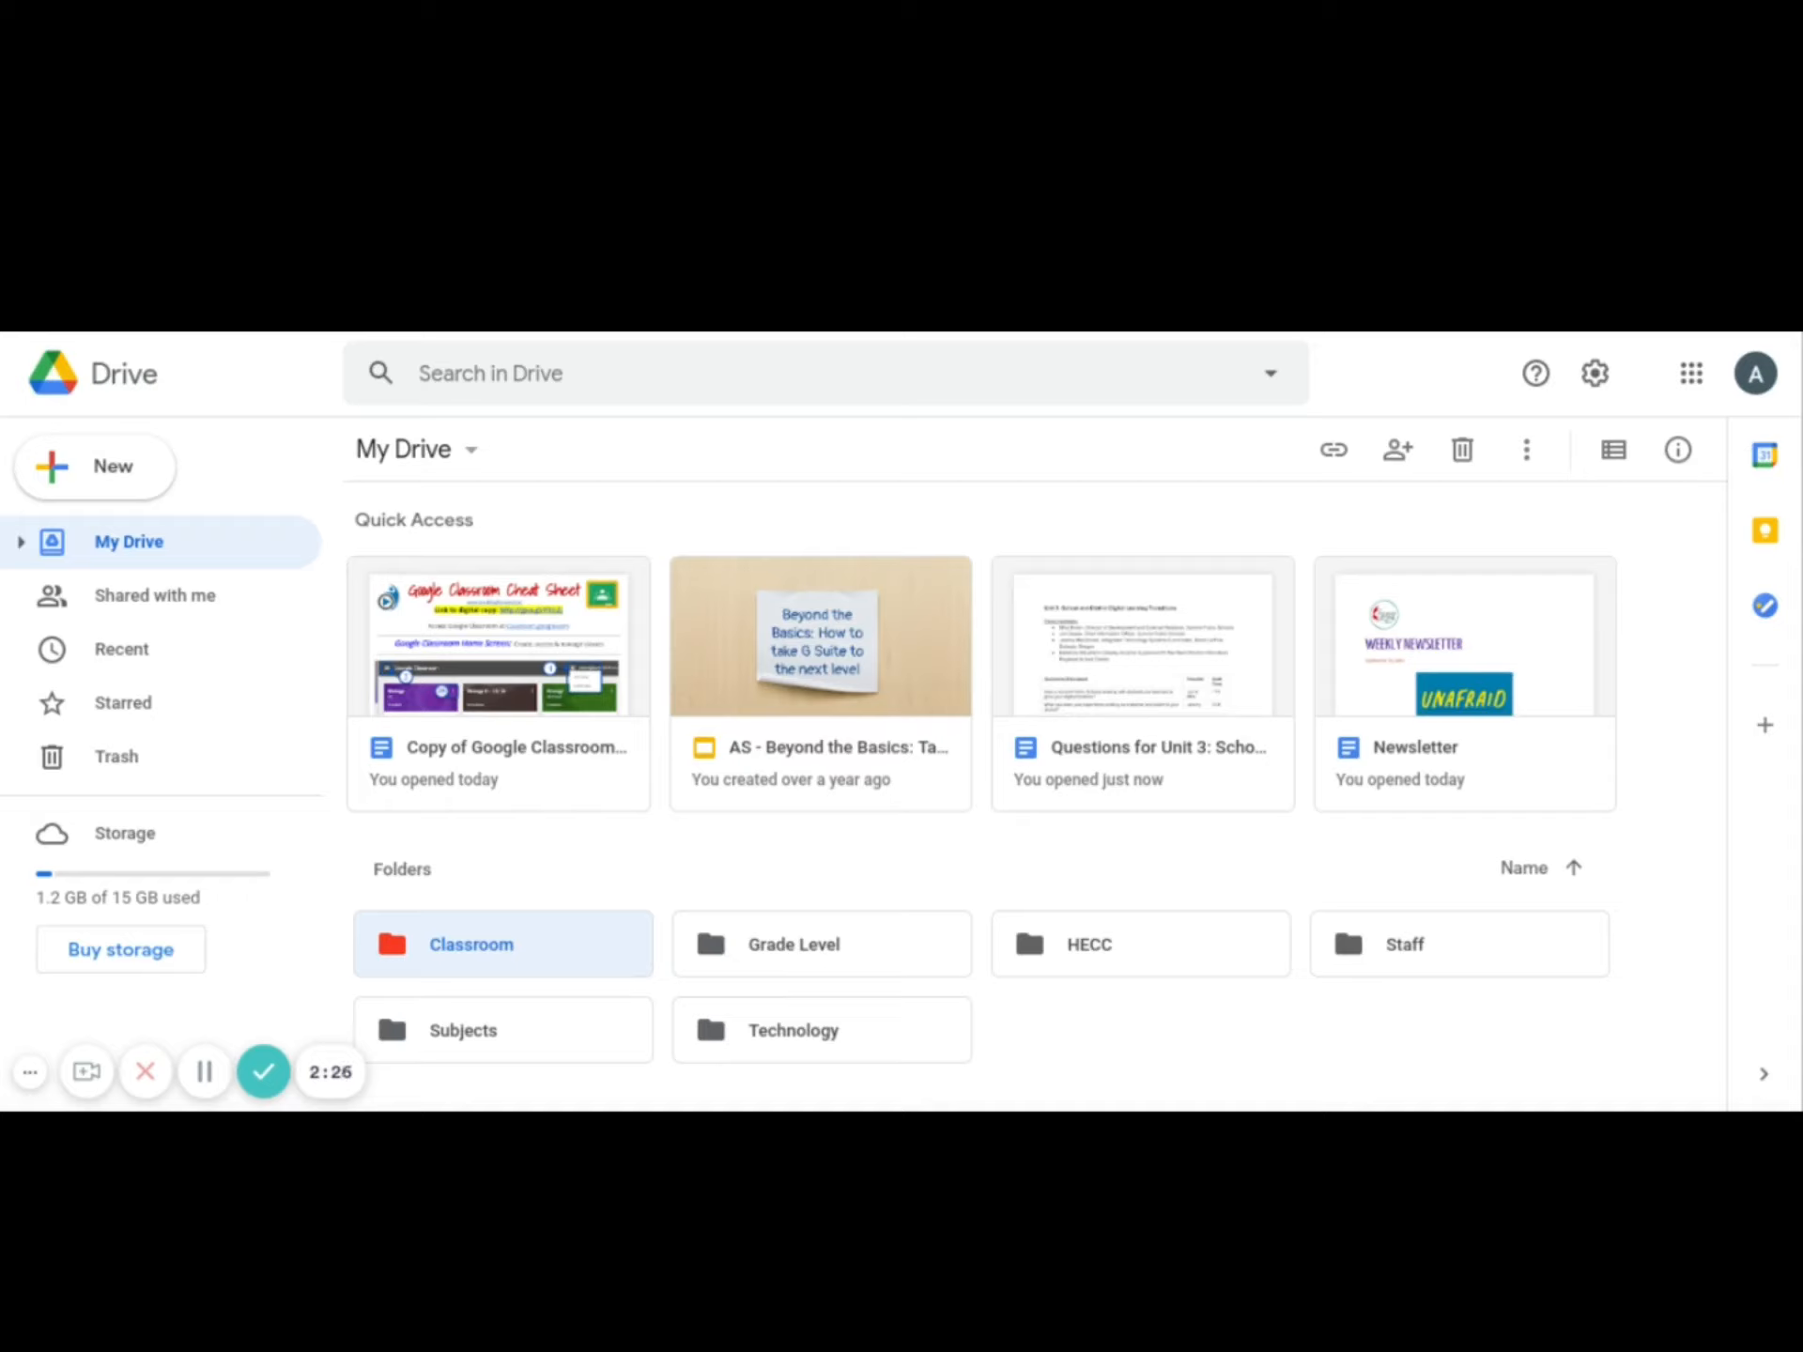
Change the Grade Level folder's color to orange.
left_click(711, 944)
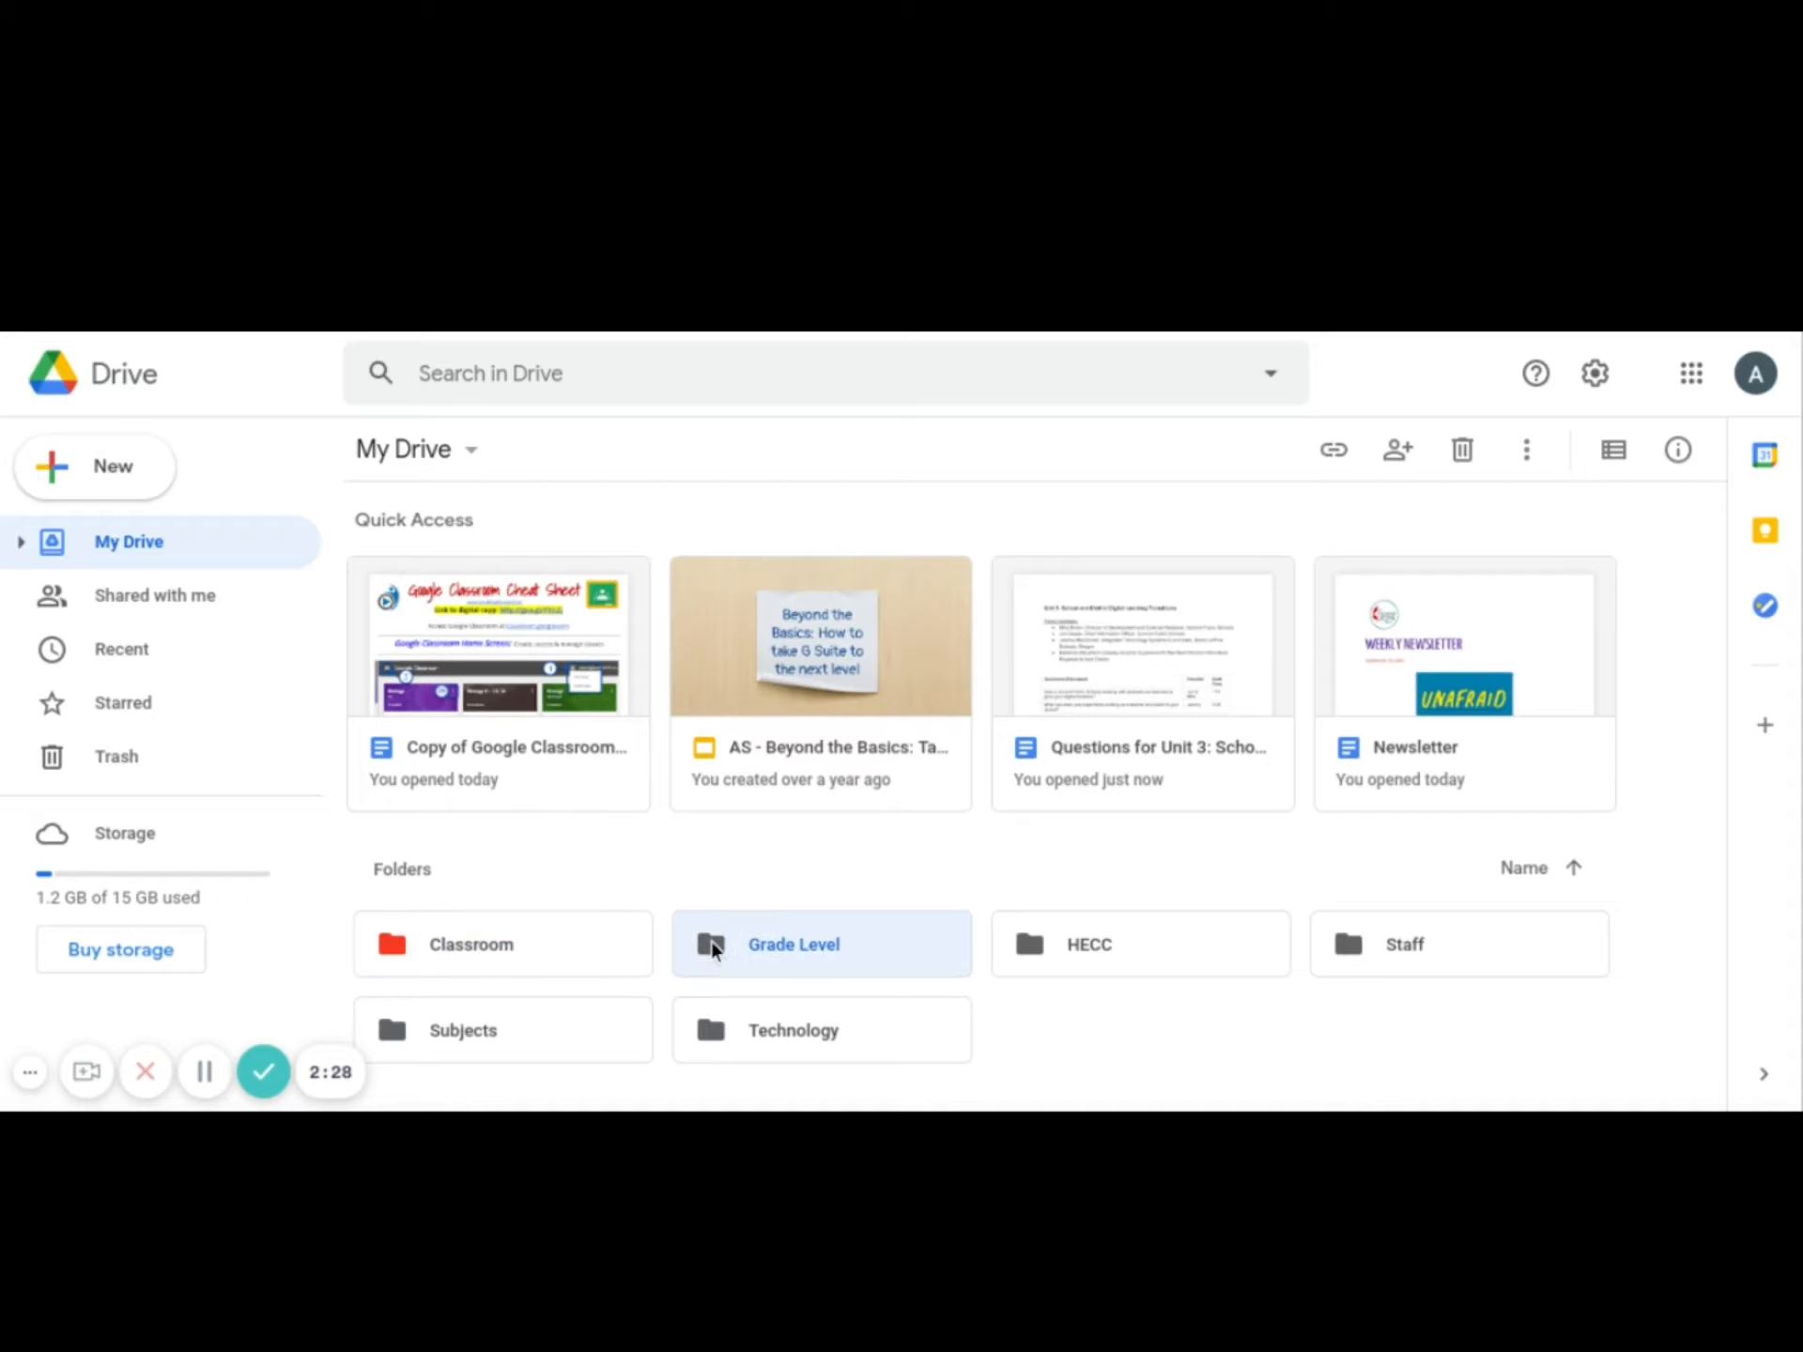
left_click(1527, 450)
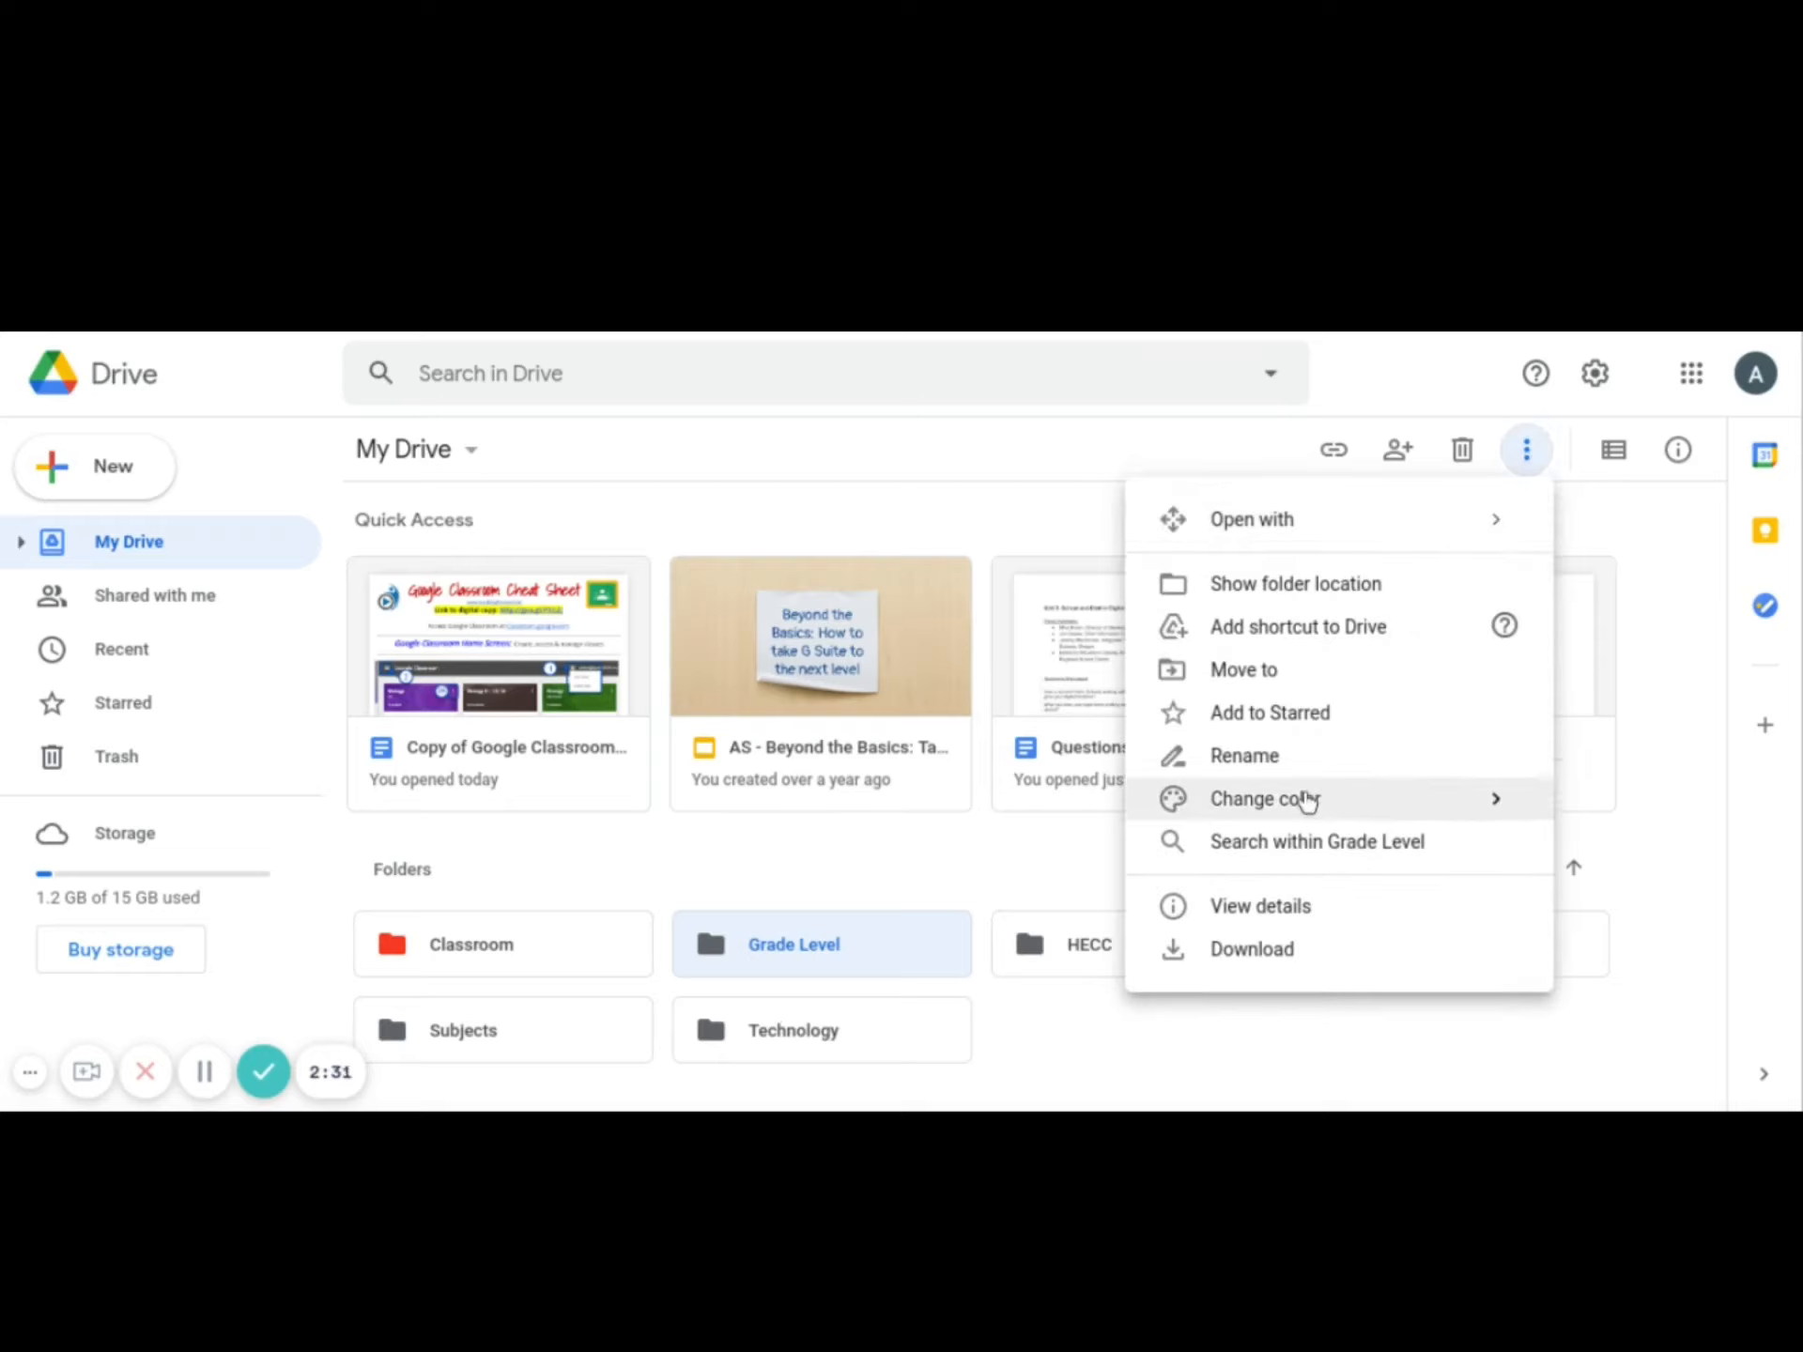
mouse_move(1308, 799)
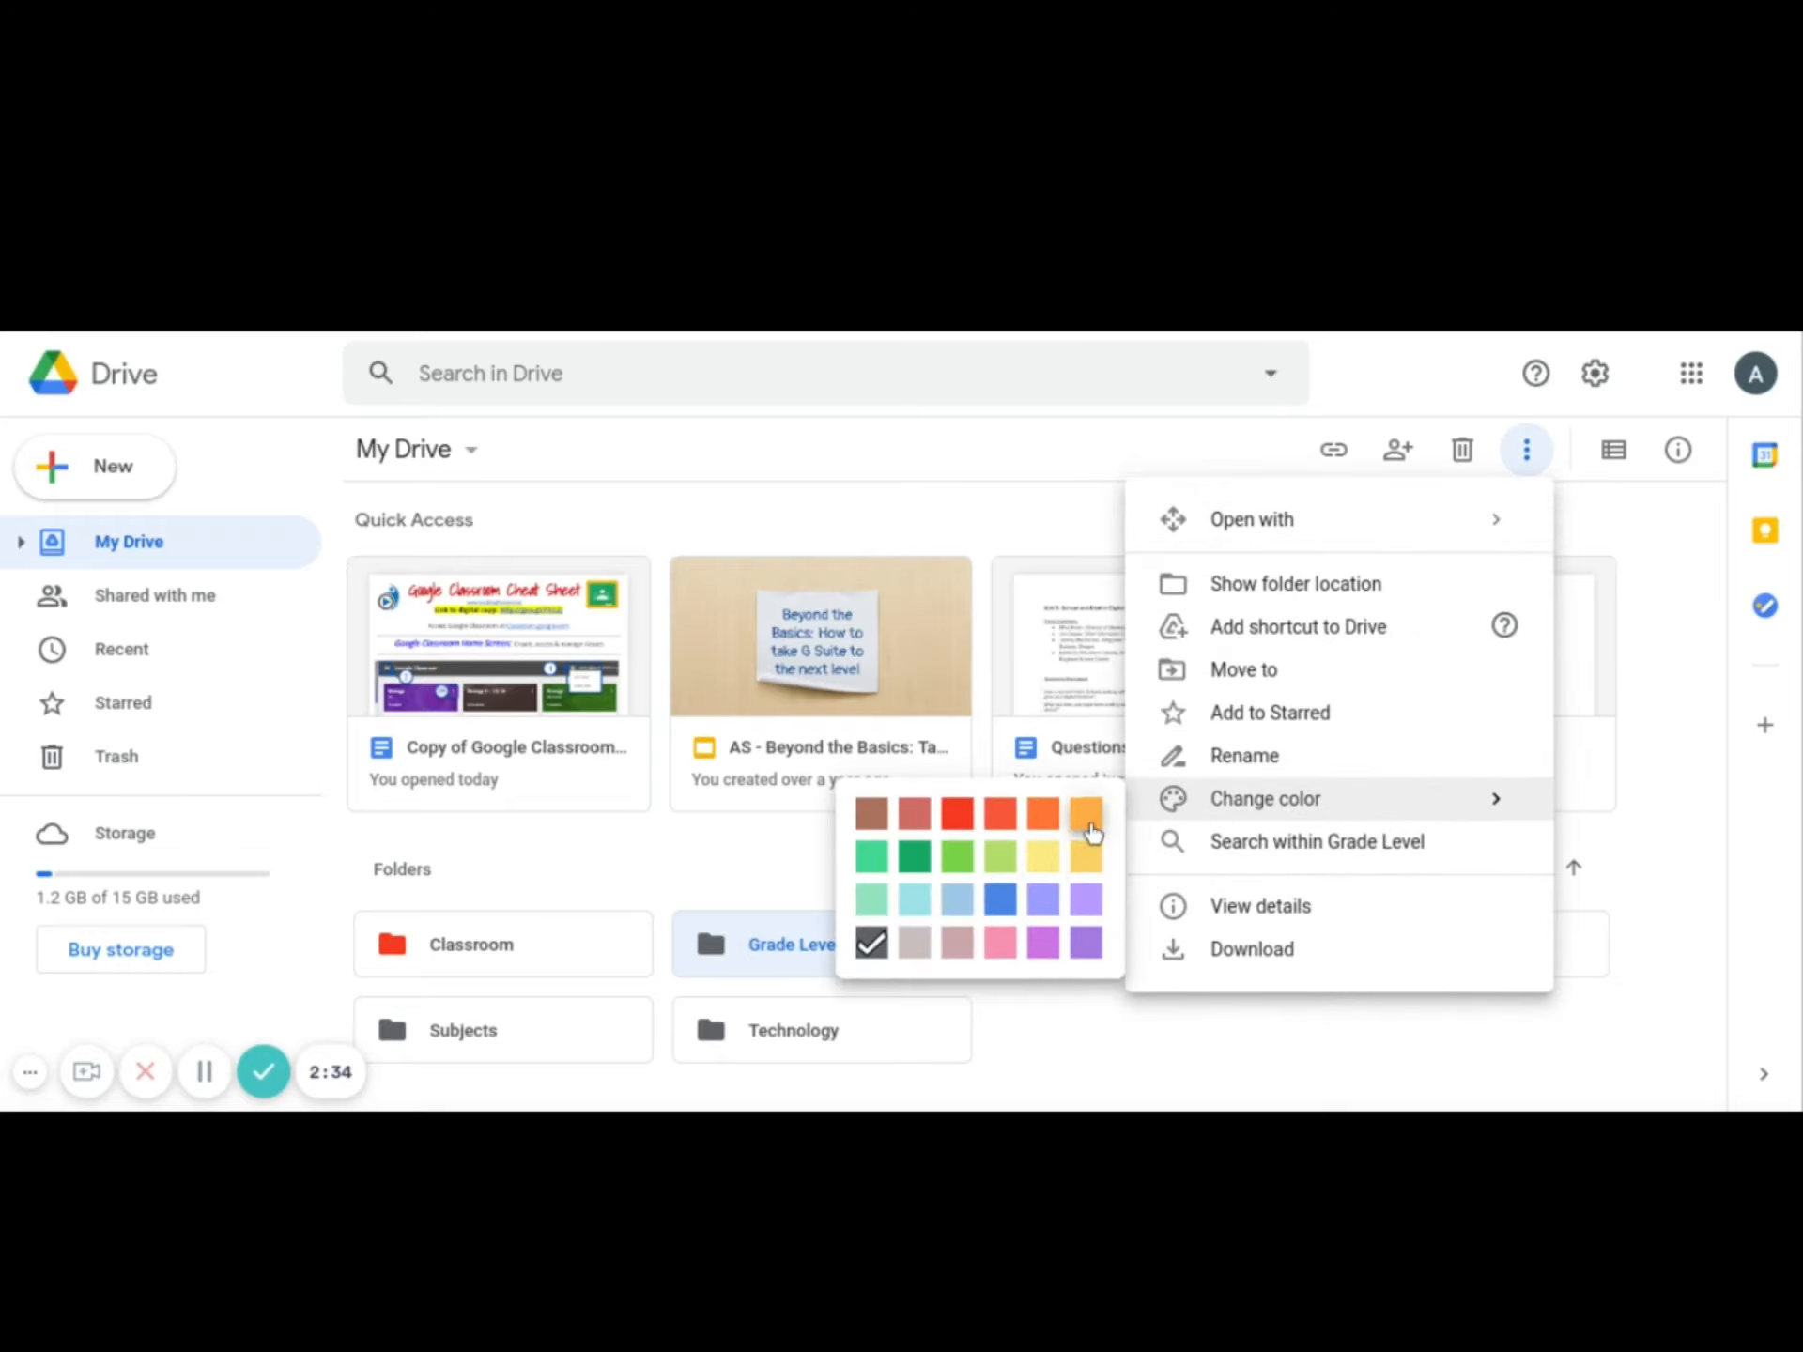
left_click(1044, 823)
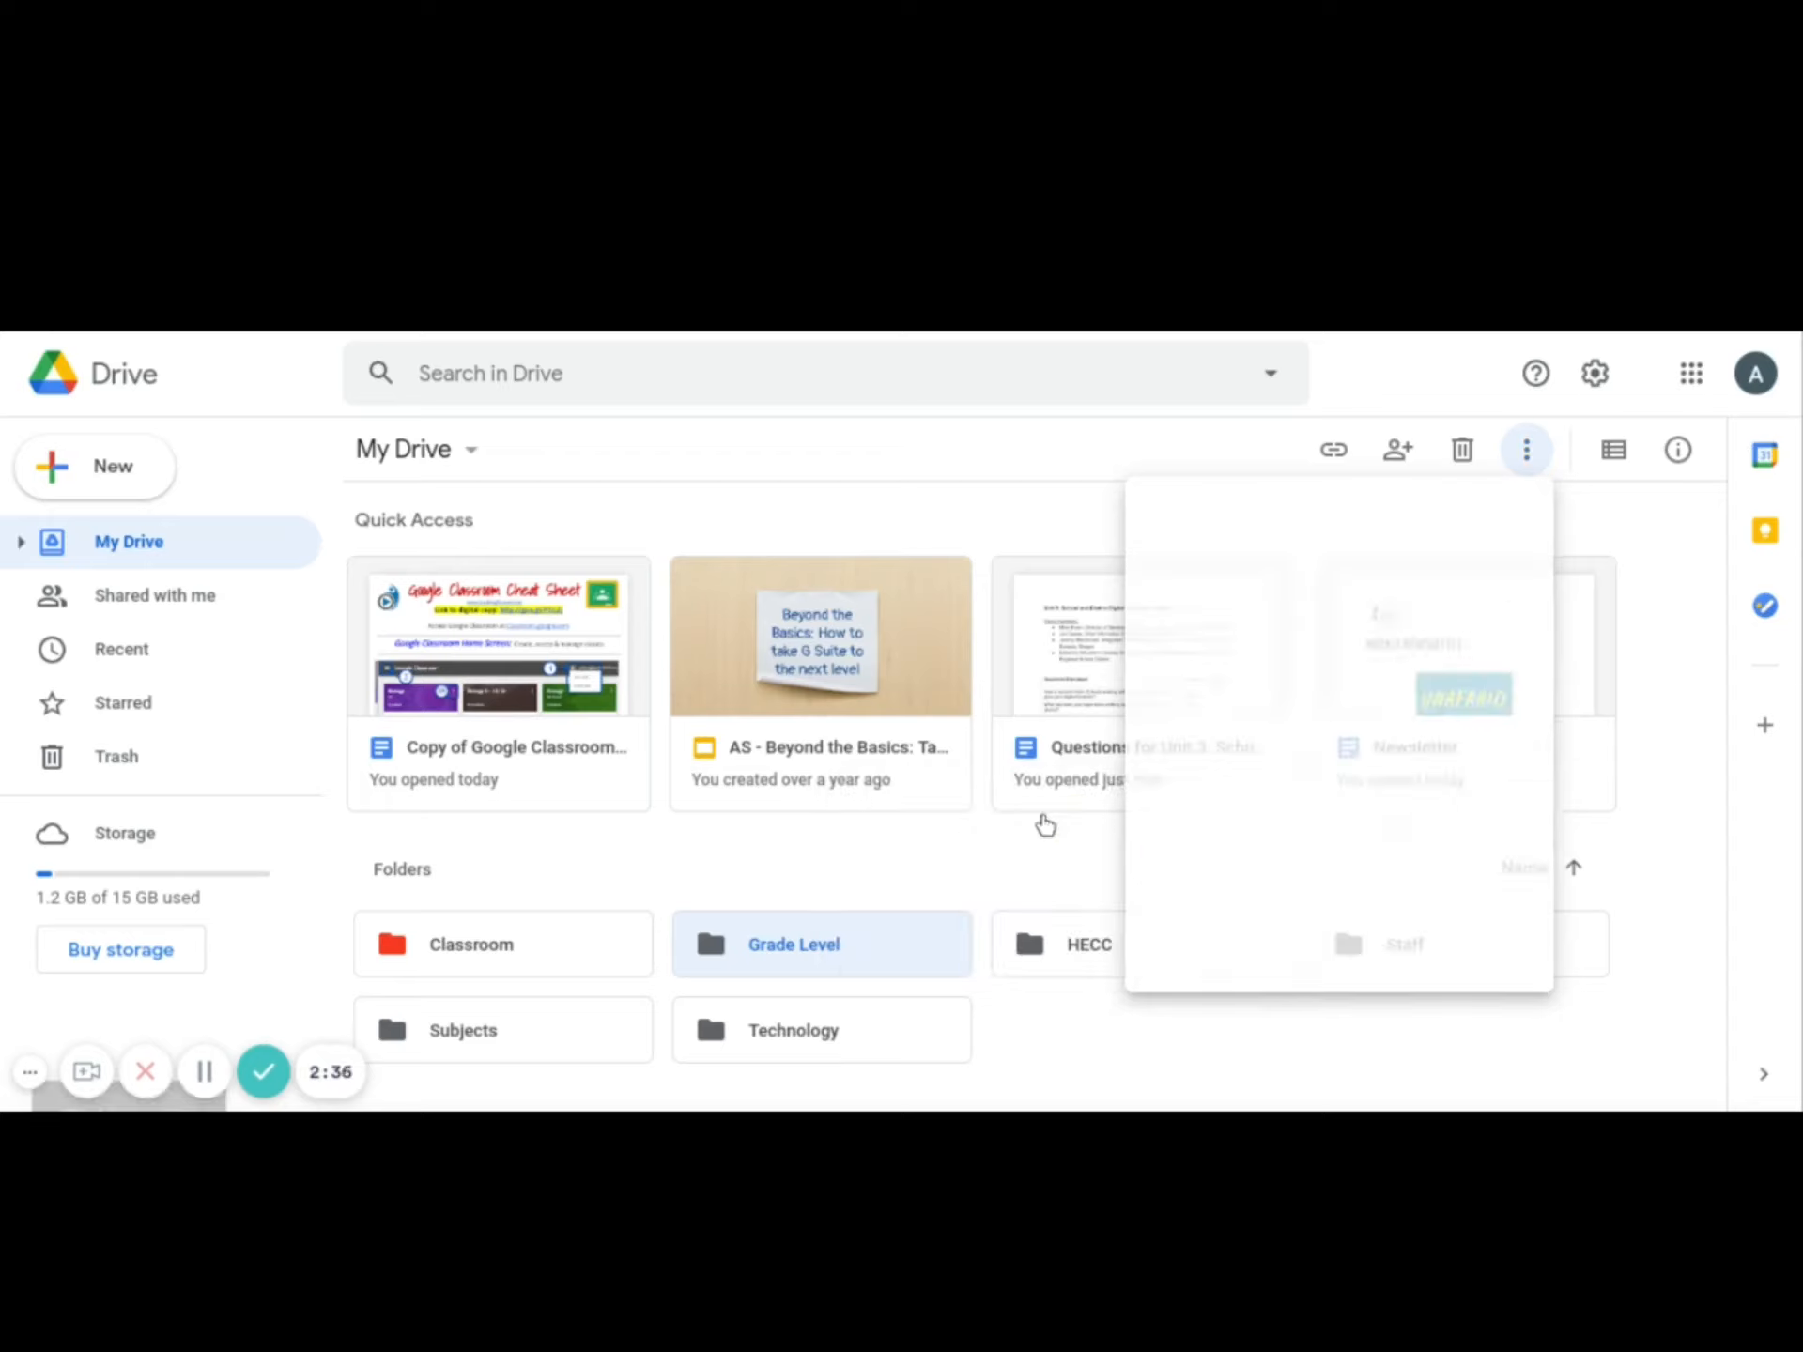
Change the HECC folder's color to light yellow.
left_click(1155, 945)
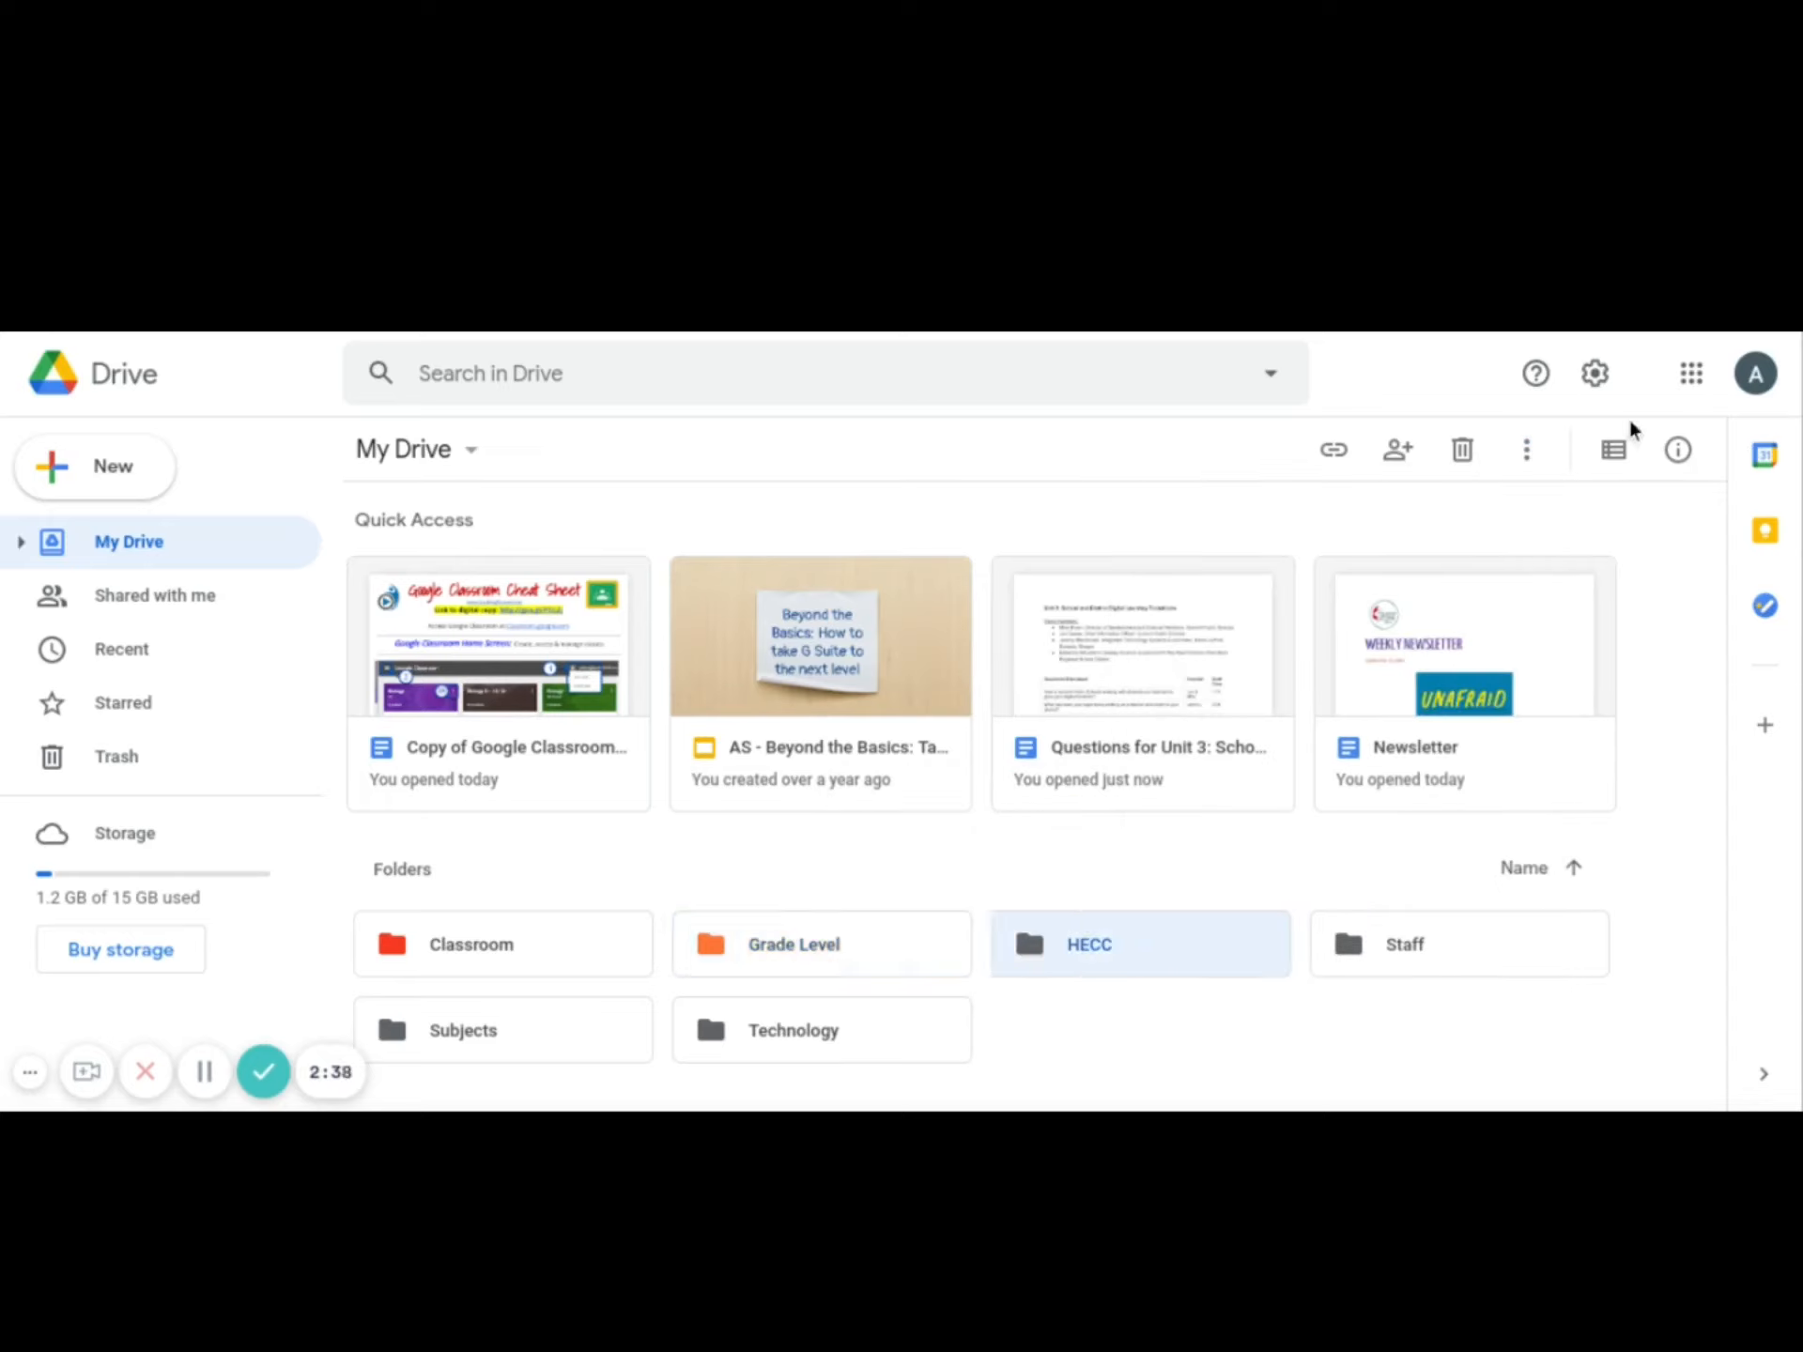
left_click(1529, 451)
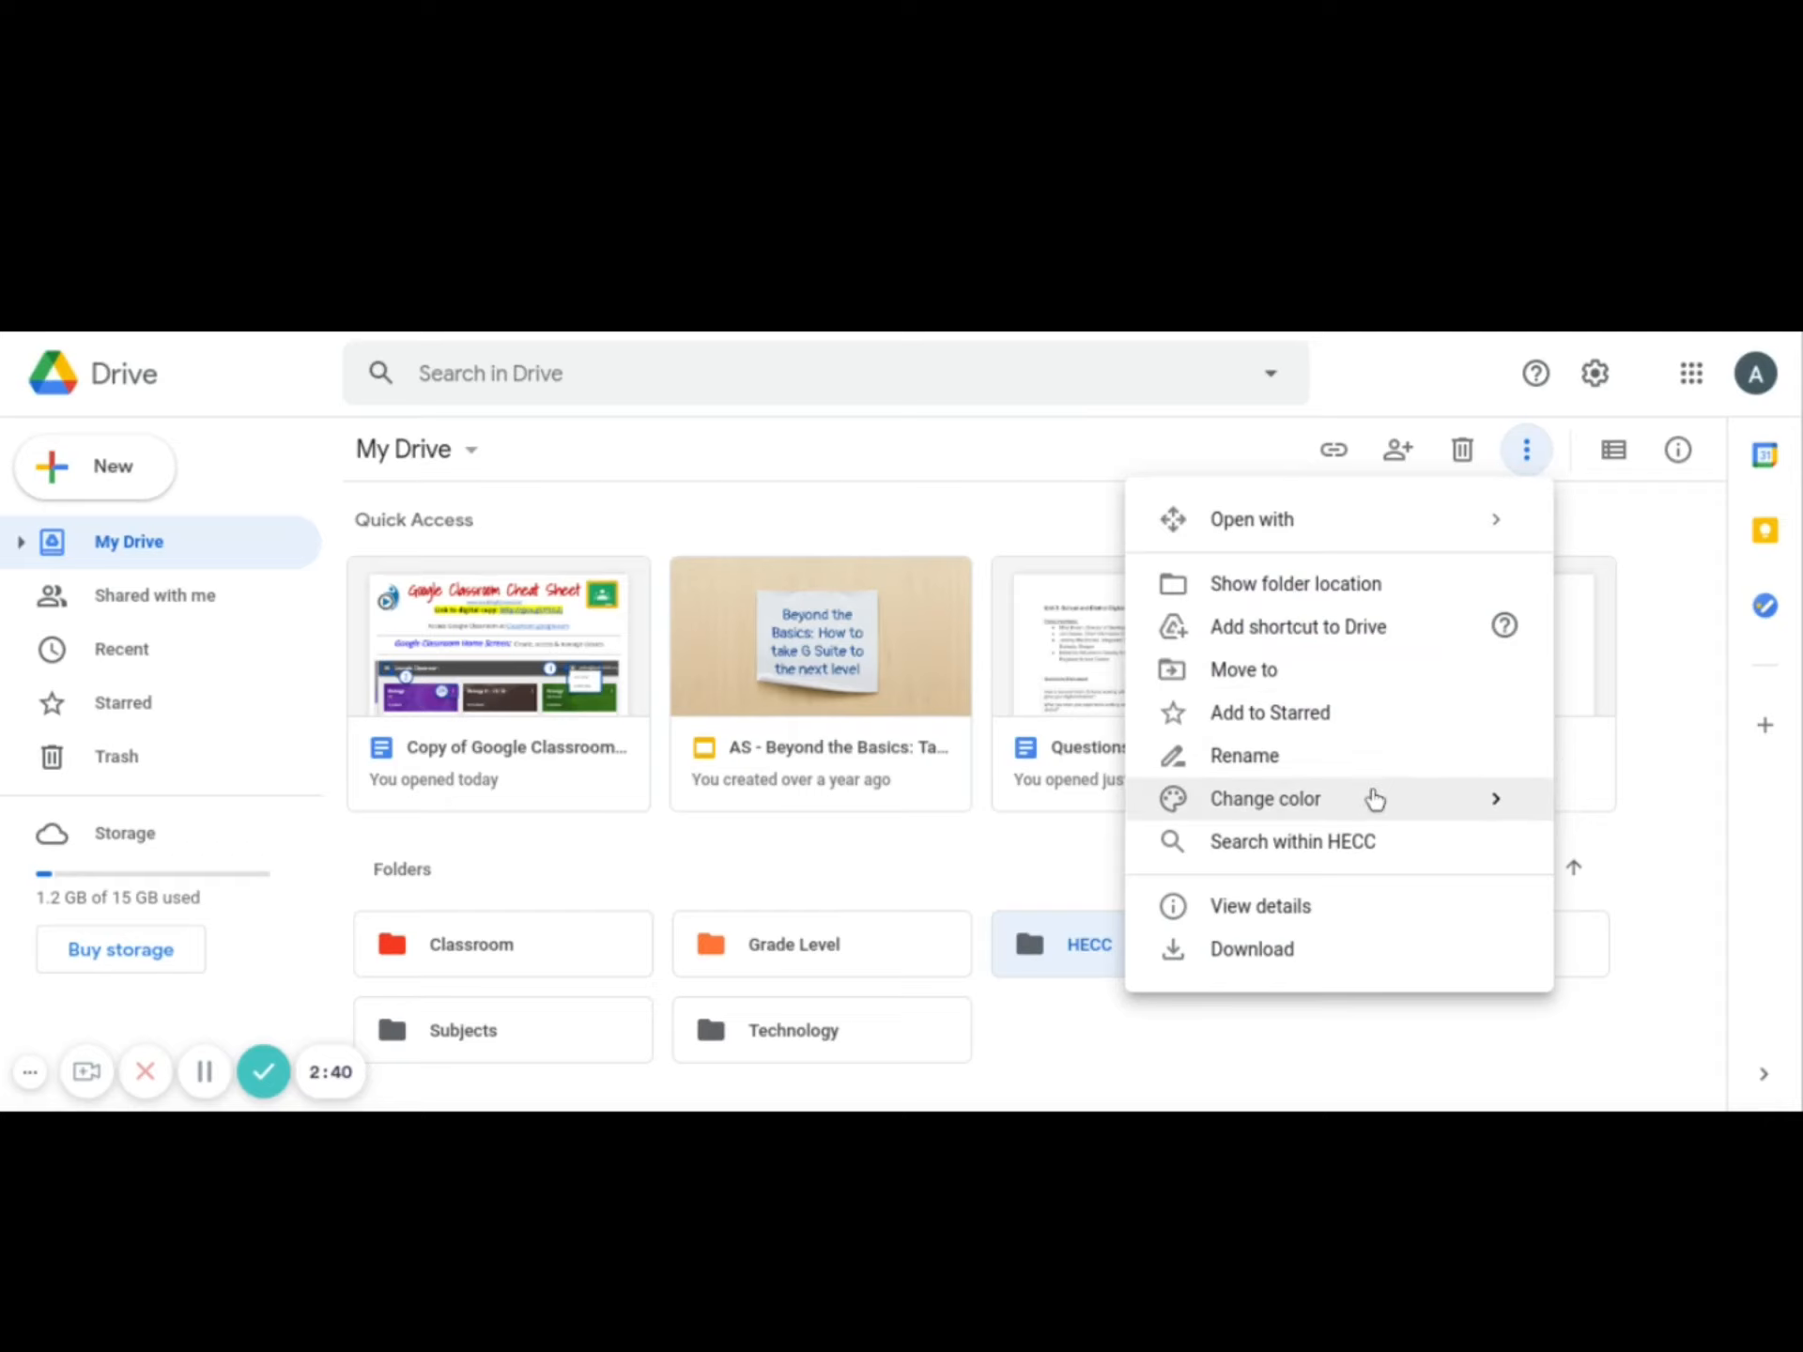
mouse_move(1376, 799)
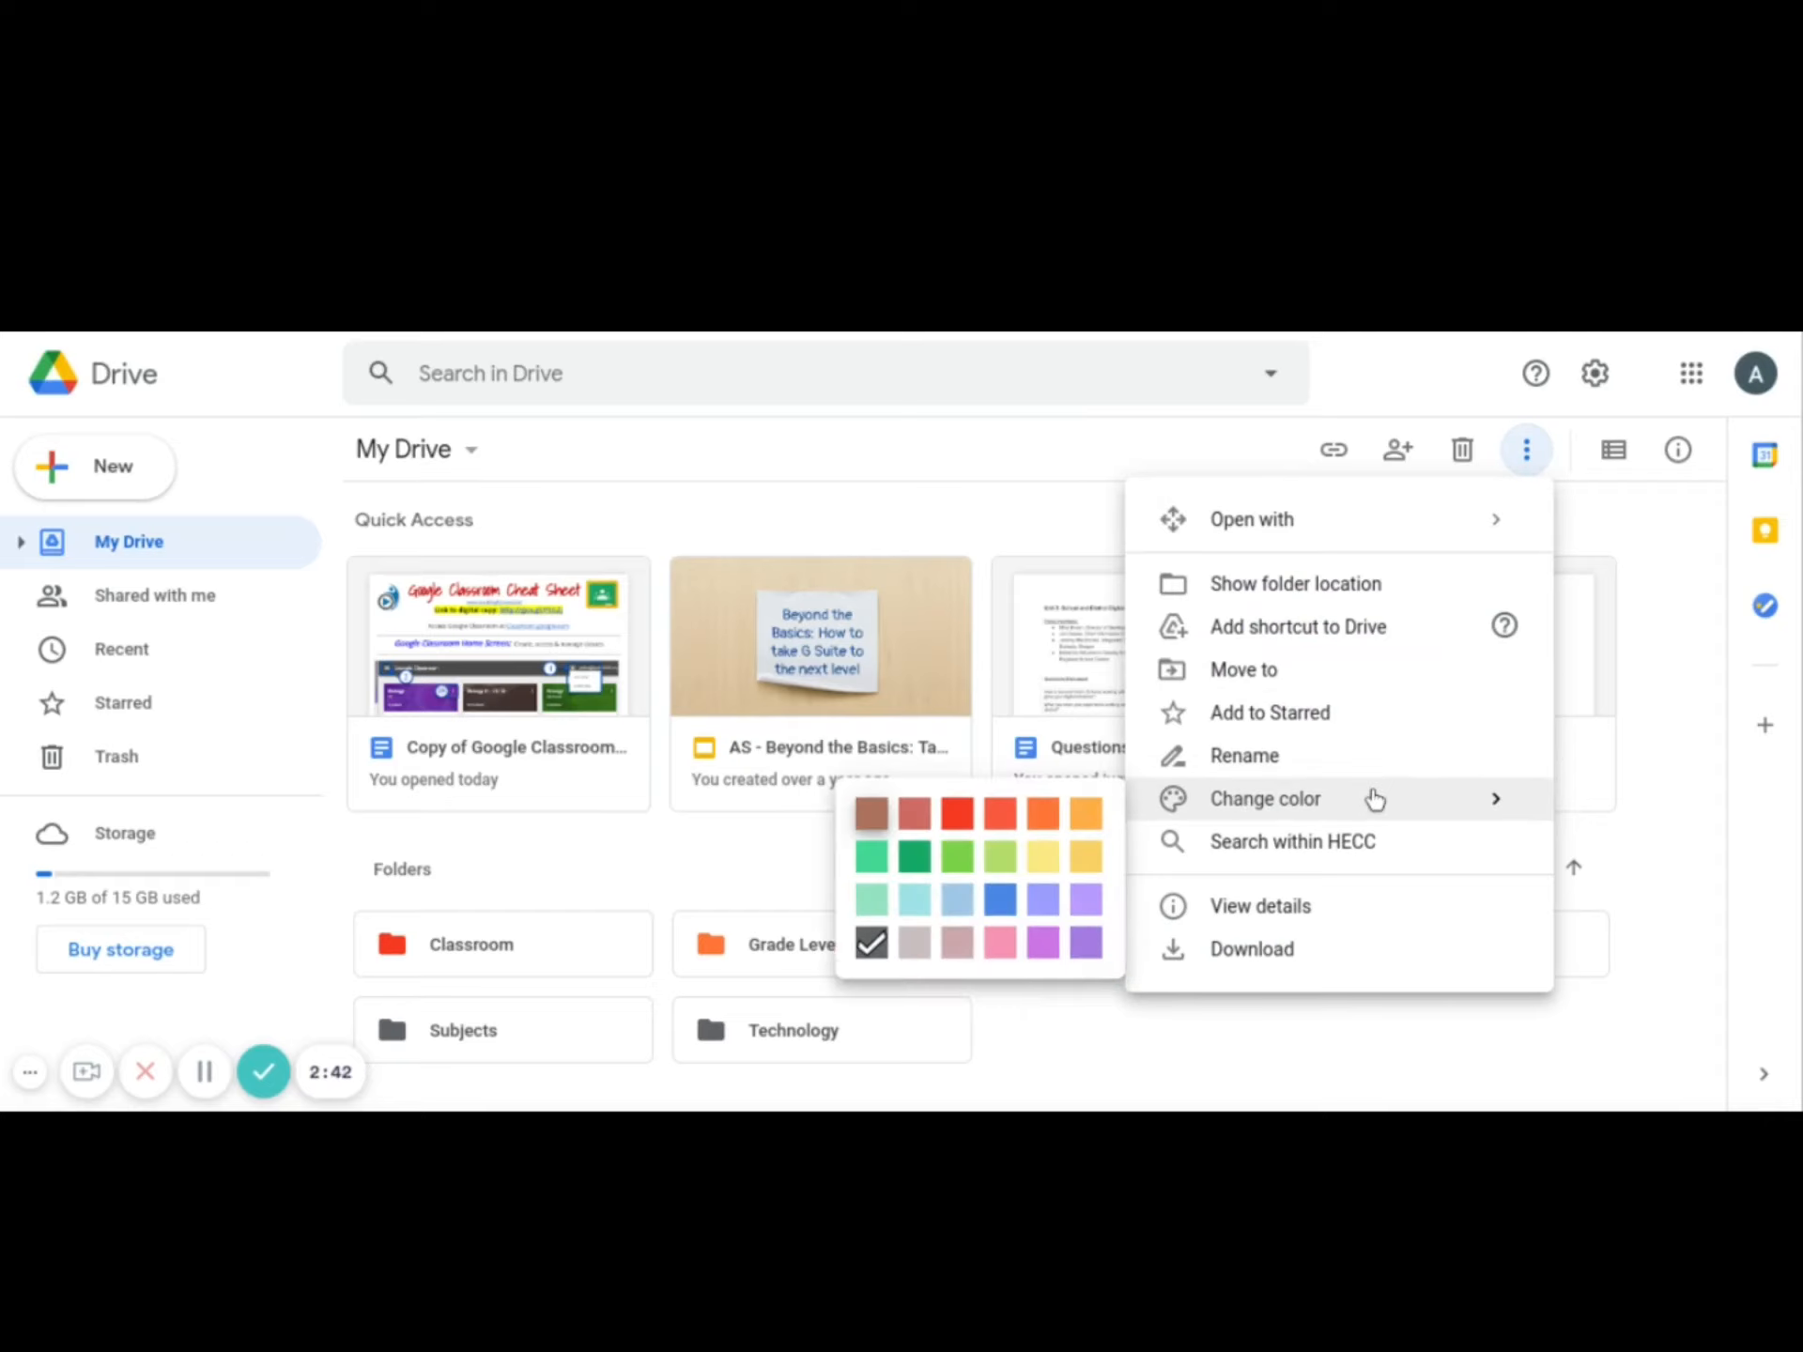
left_click(1046, 865)
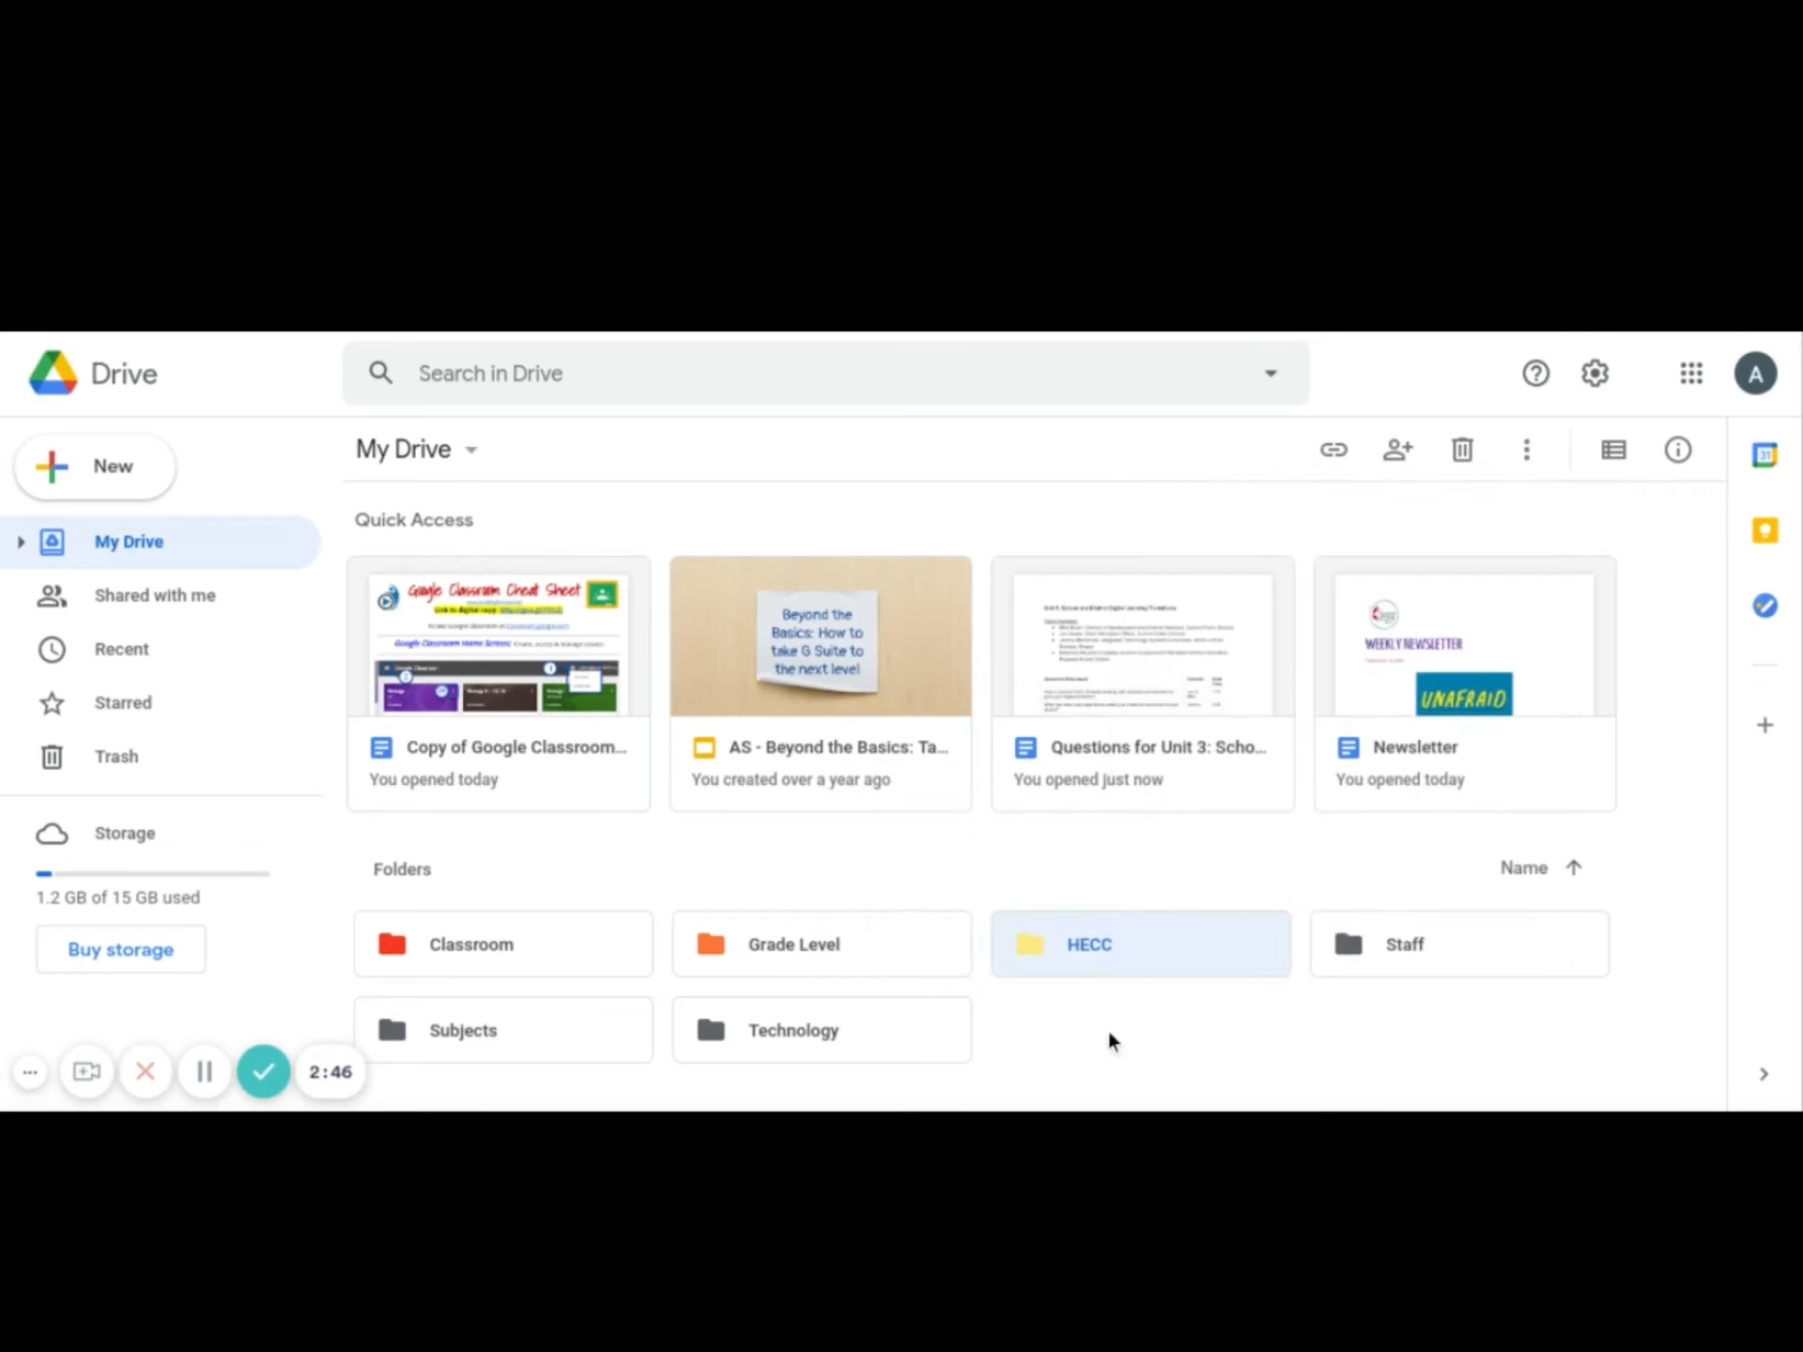
Change the Staff folder's color to dark green.
left_click(1351, 952)
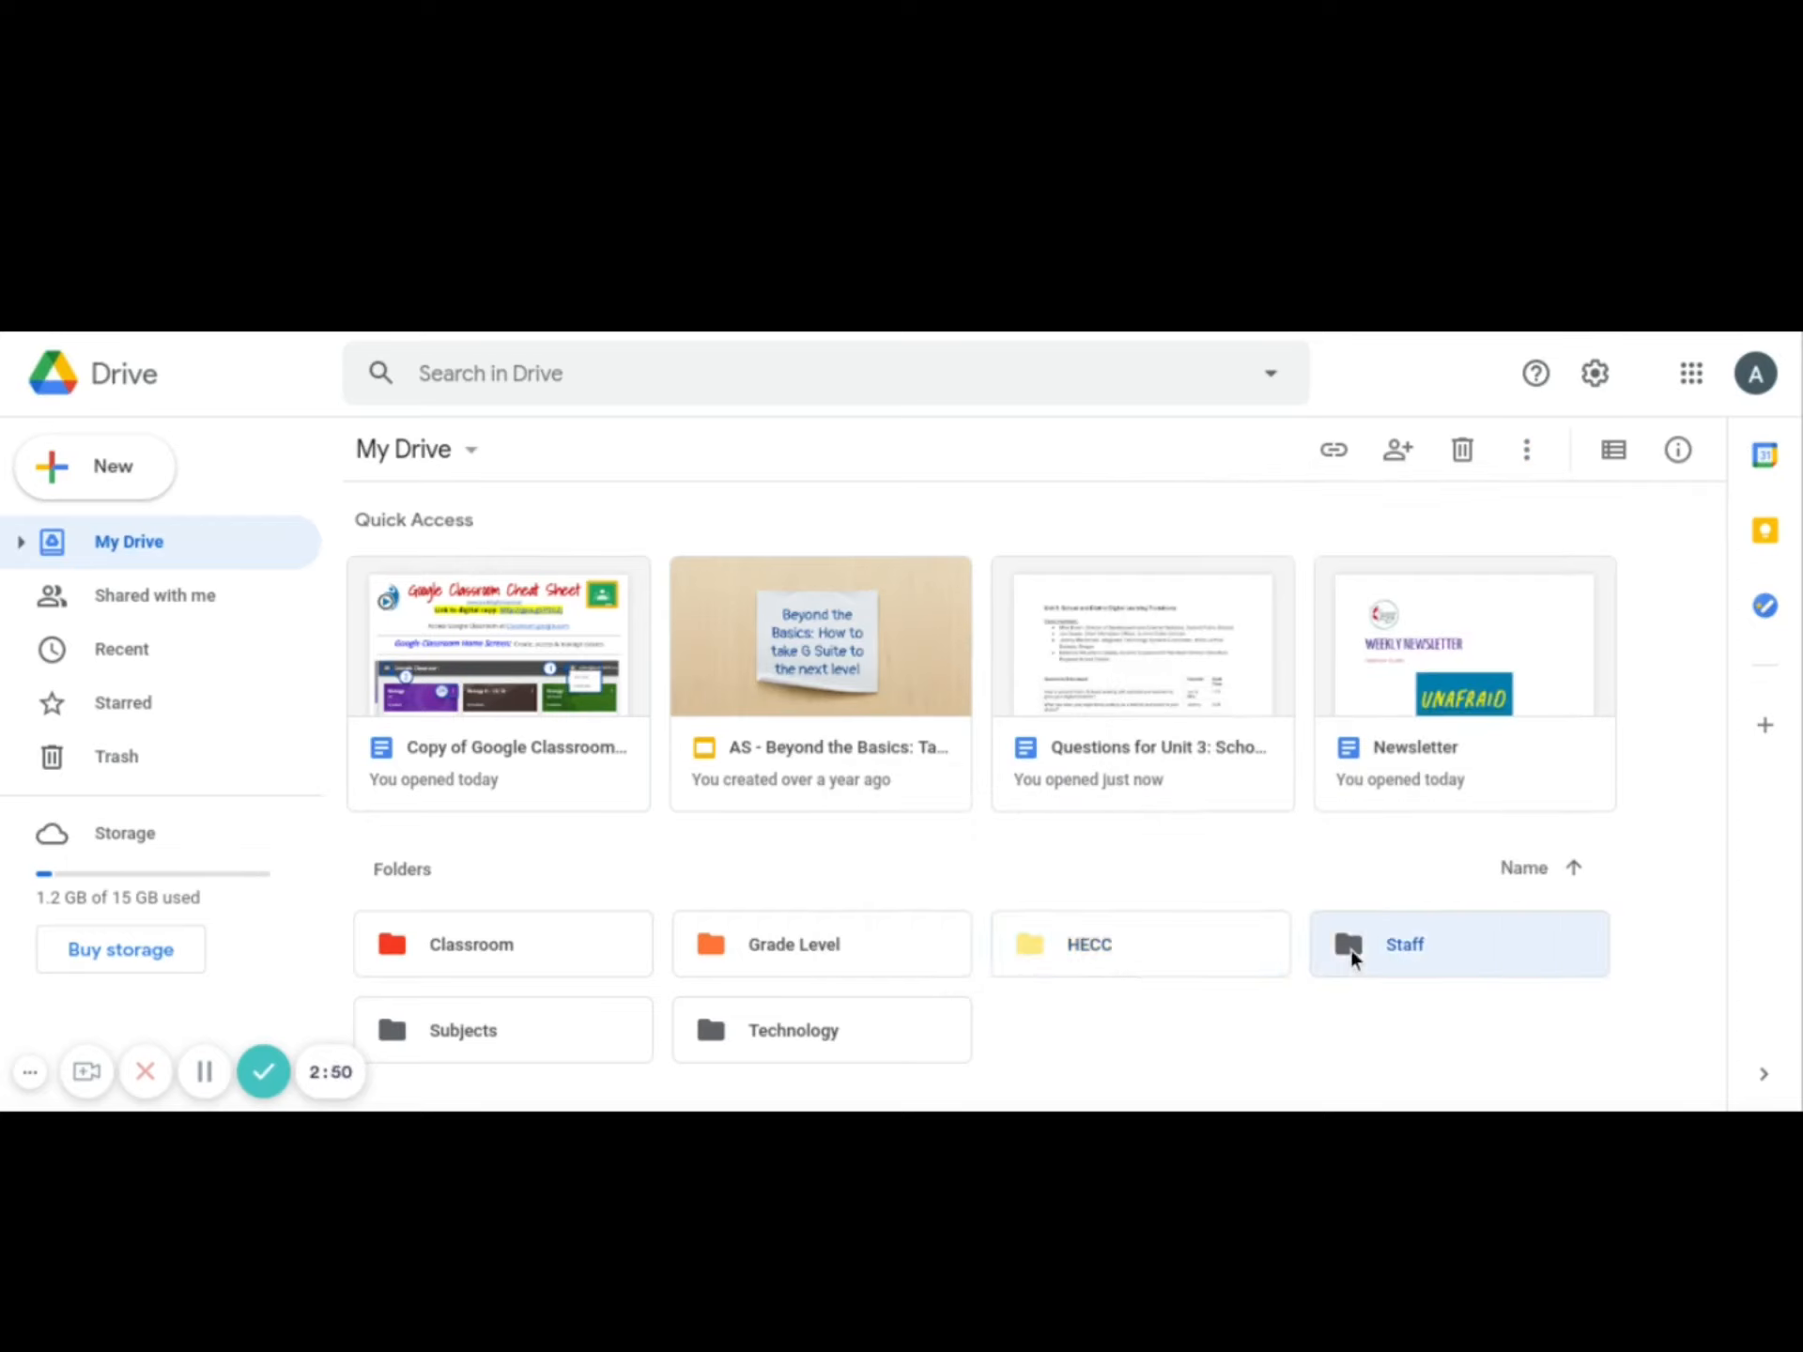
left_click(1527, 452)
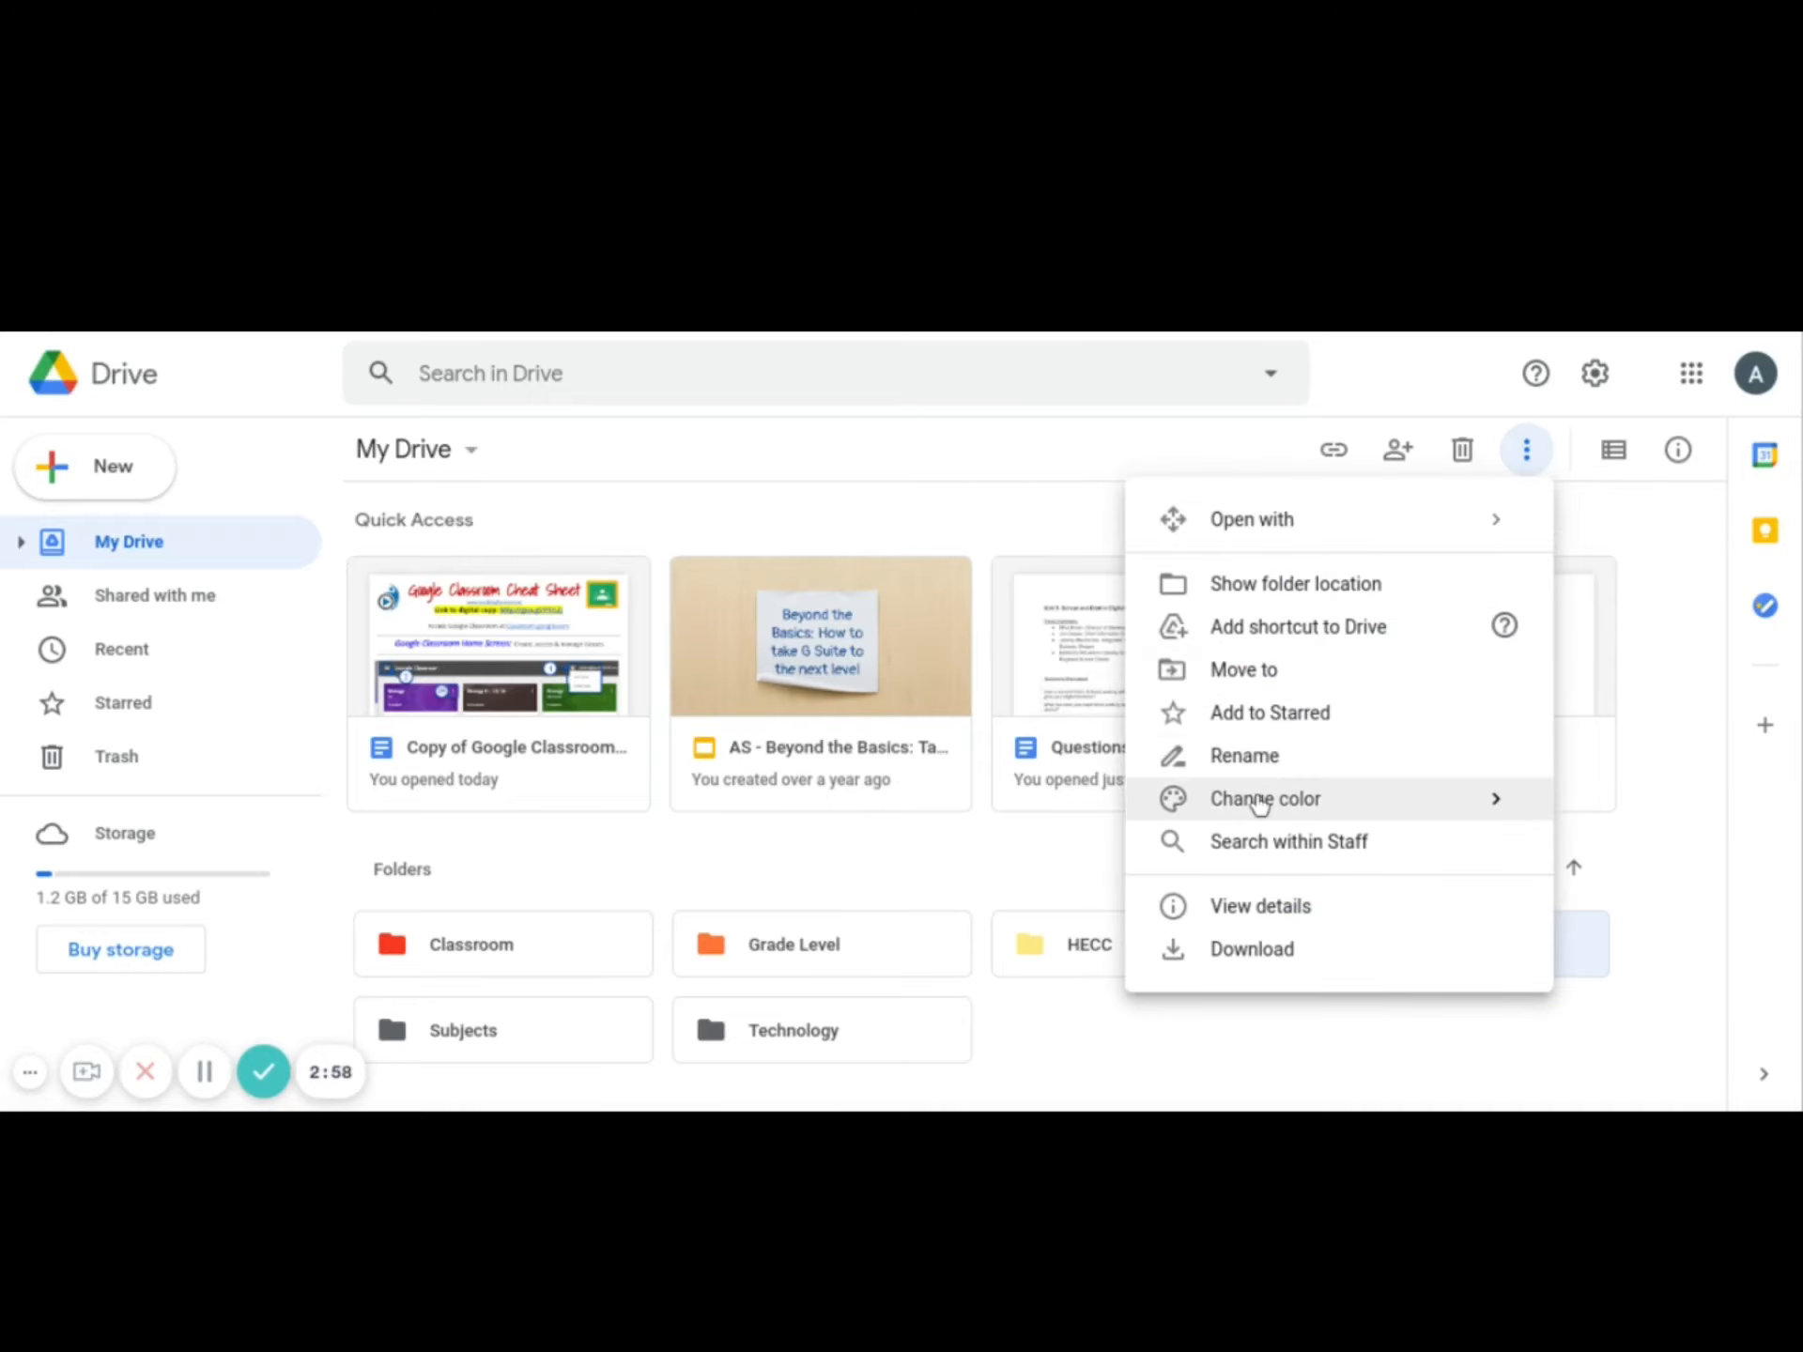
mouse_move(1260, 805)
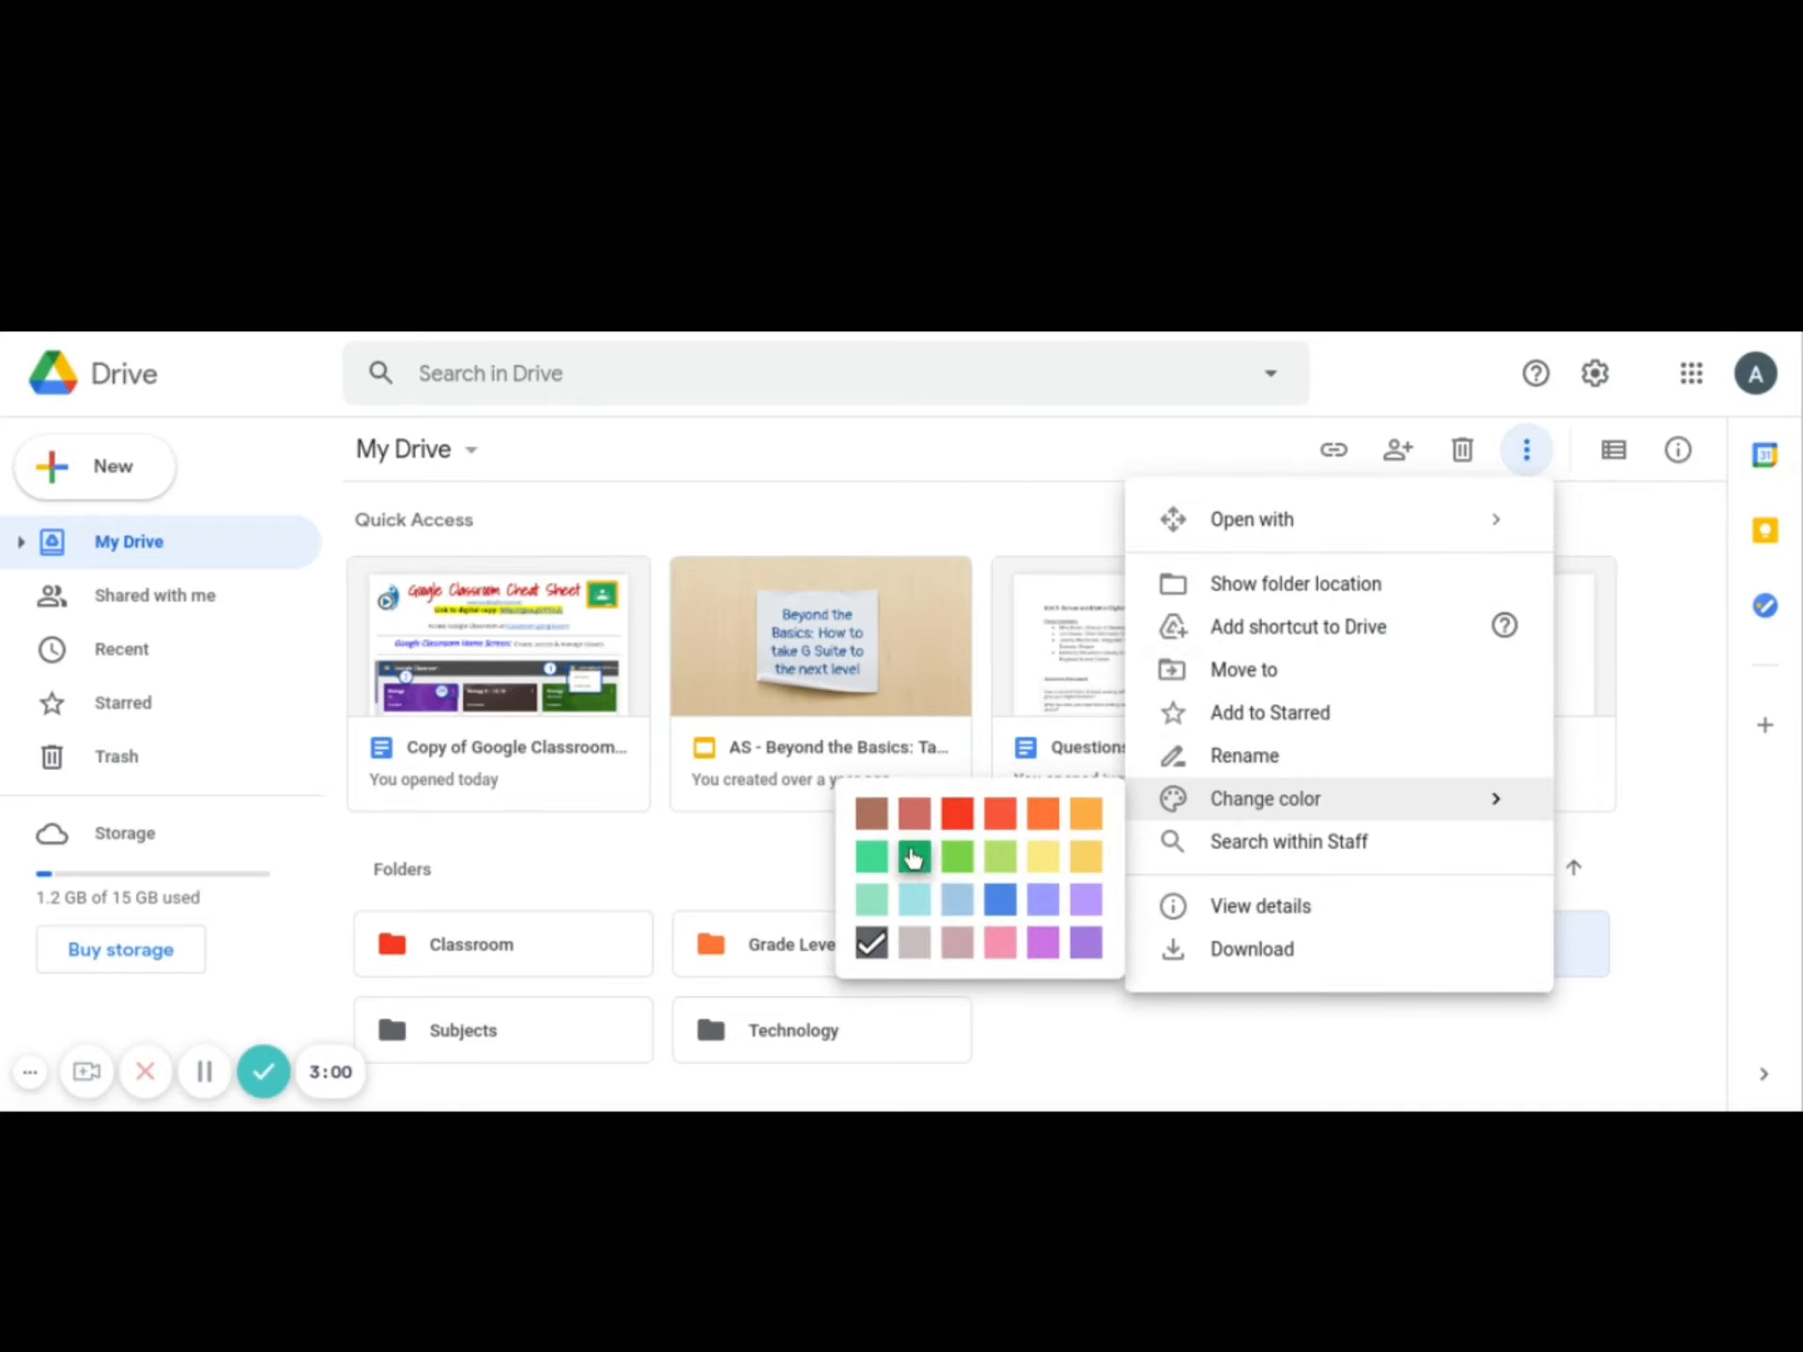
left_click(1056, 1070)
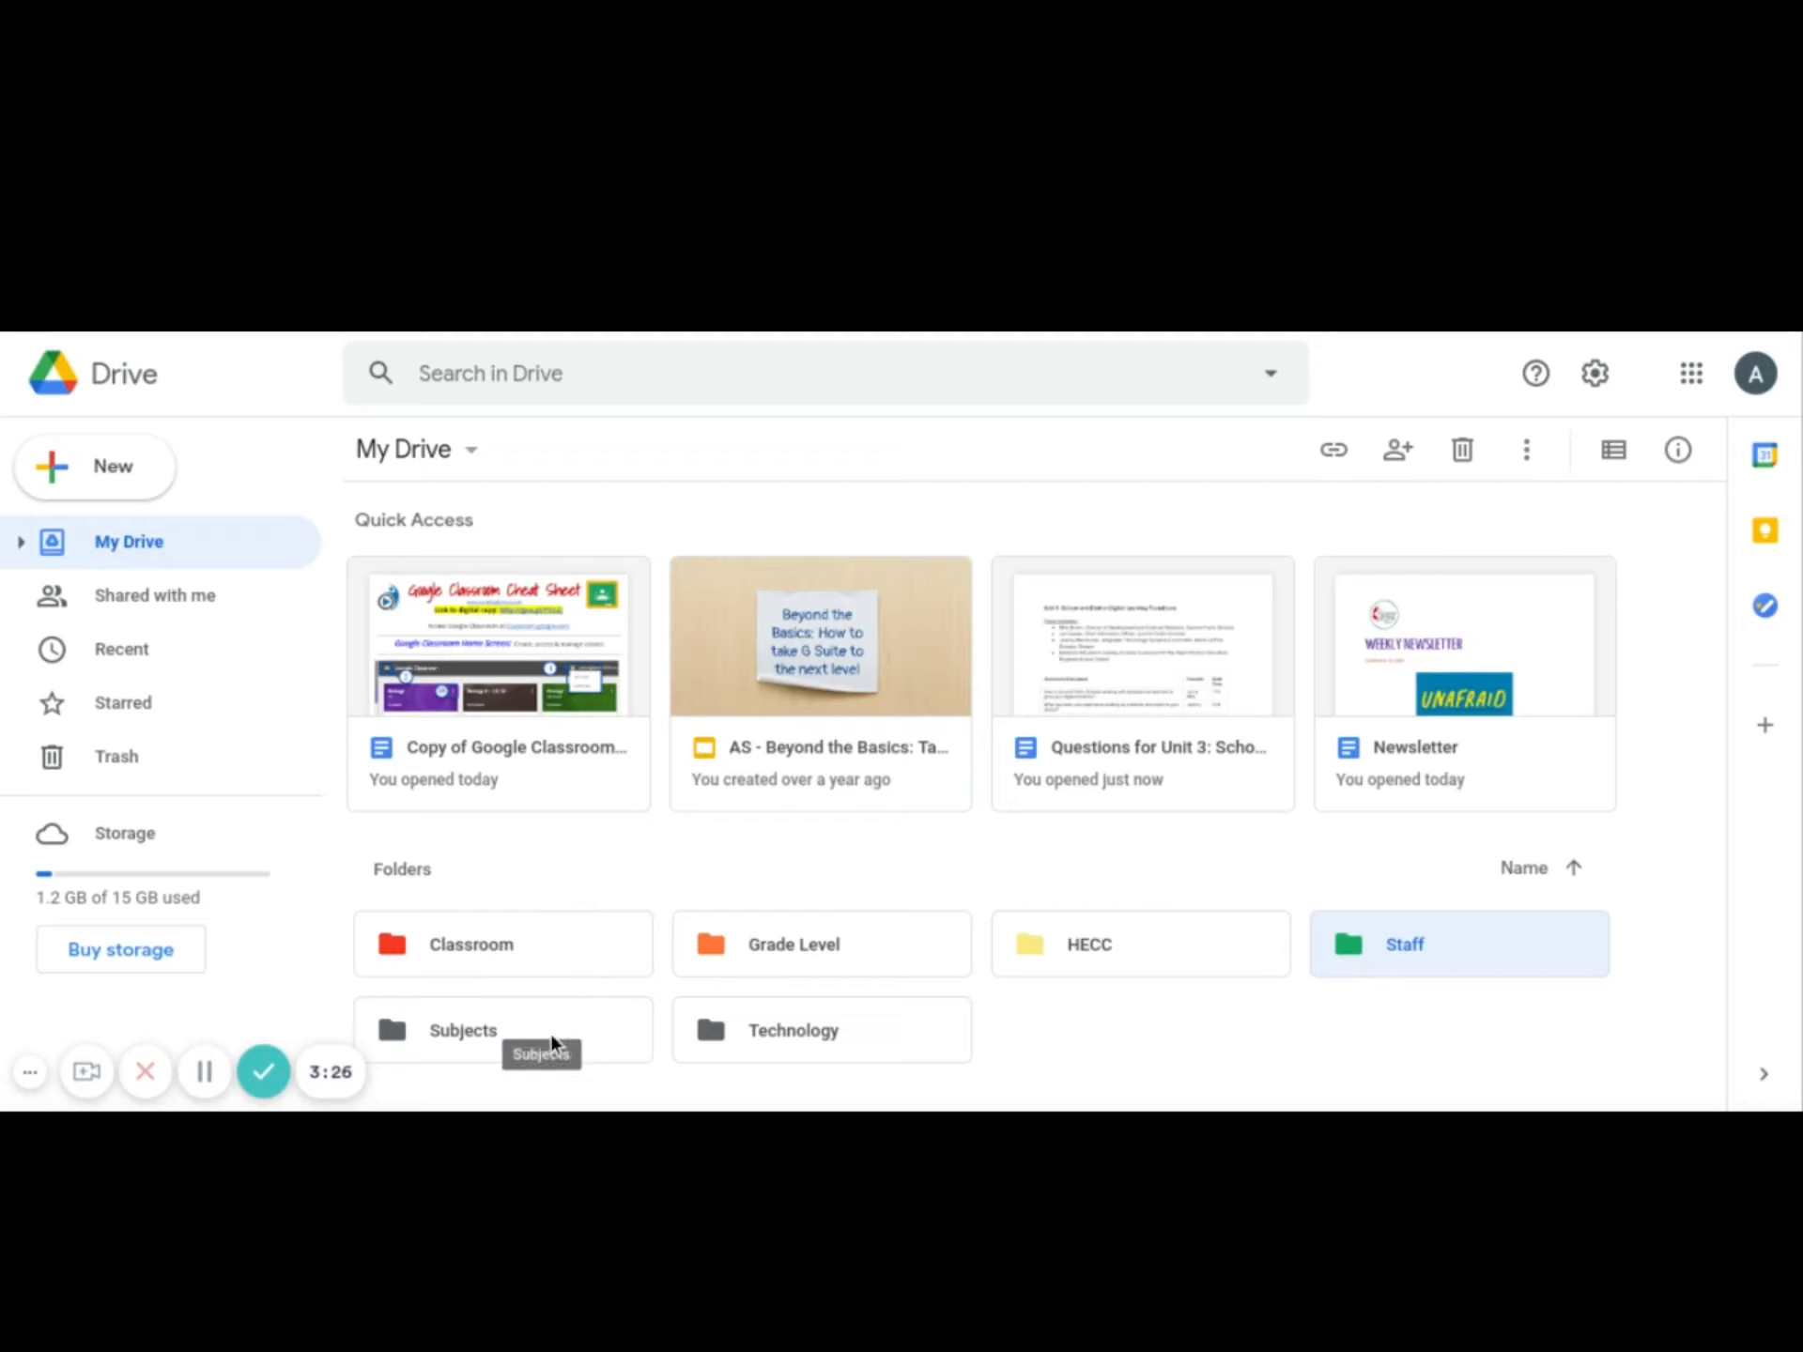
Rename the Technology folder as "1. Technology" so it sorts first among the folders.
left_click(797, 1040)
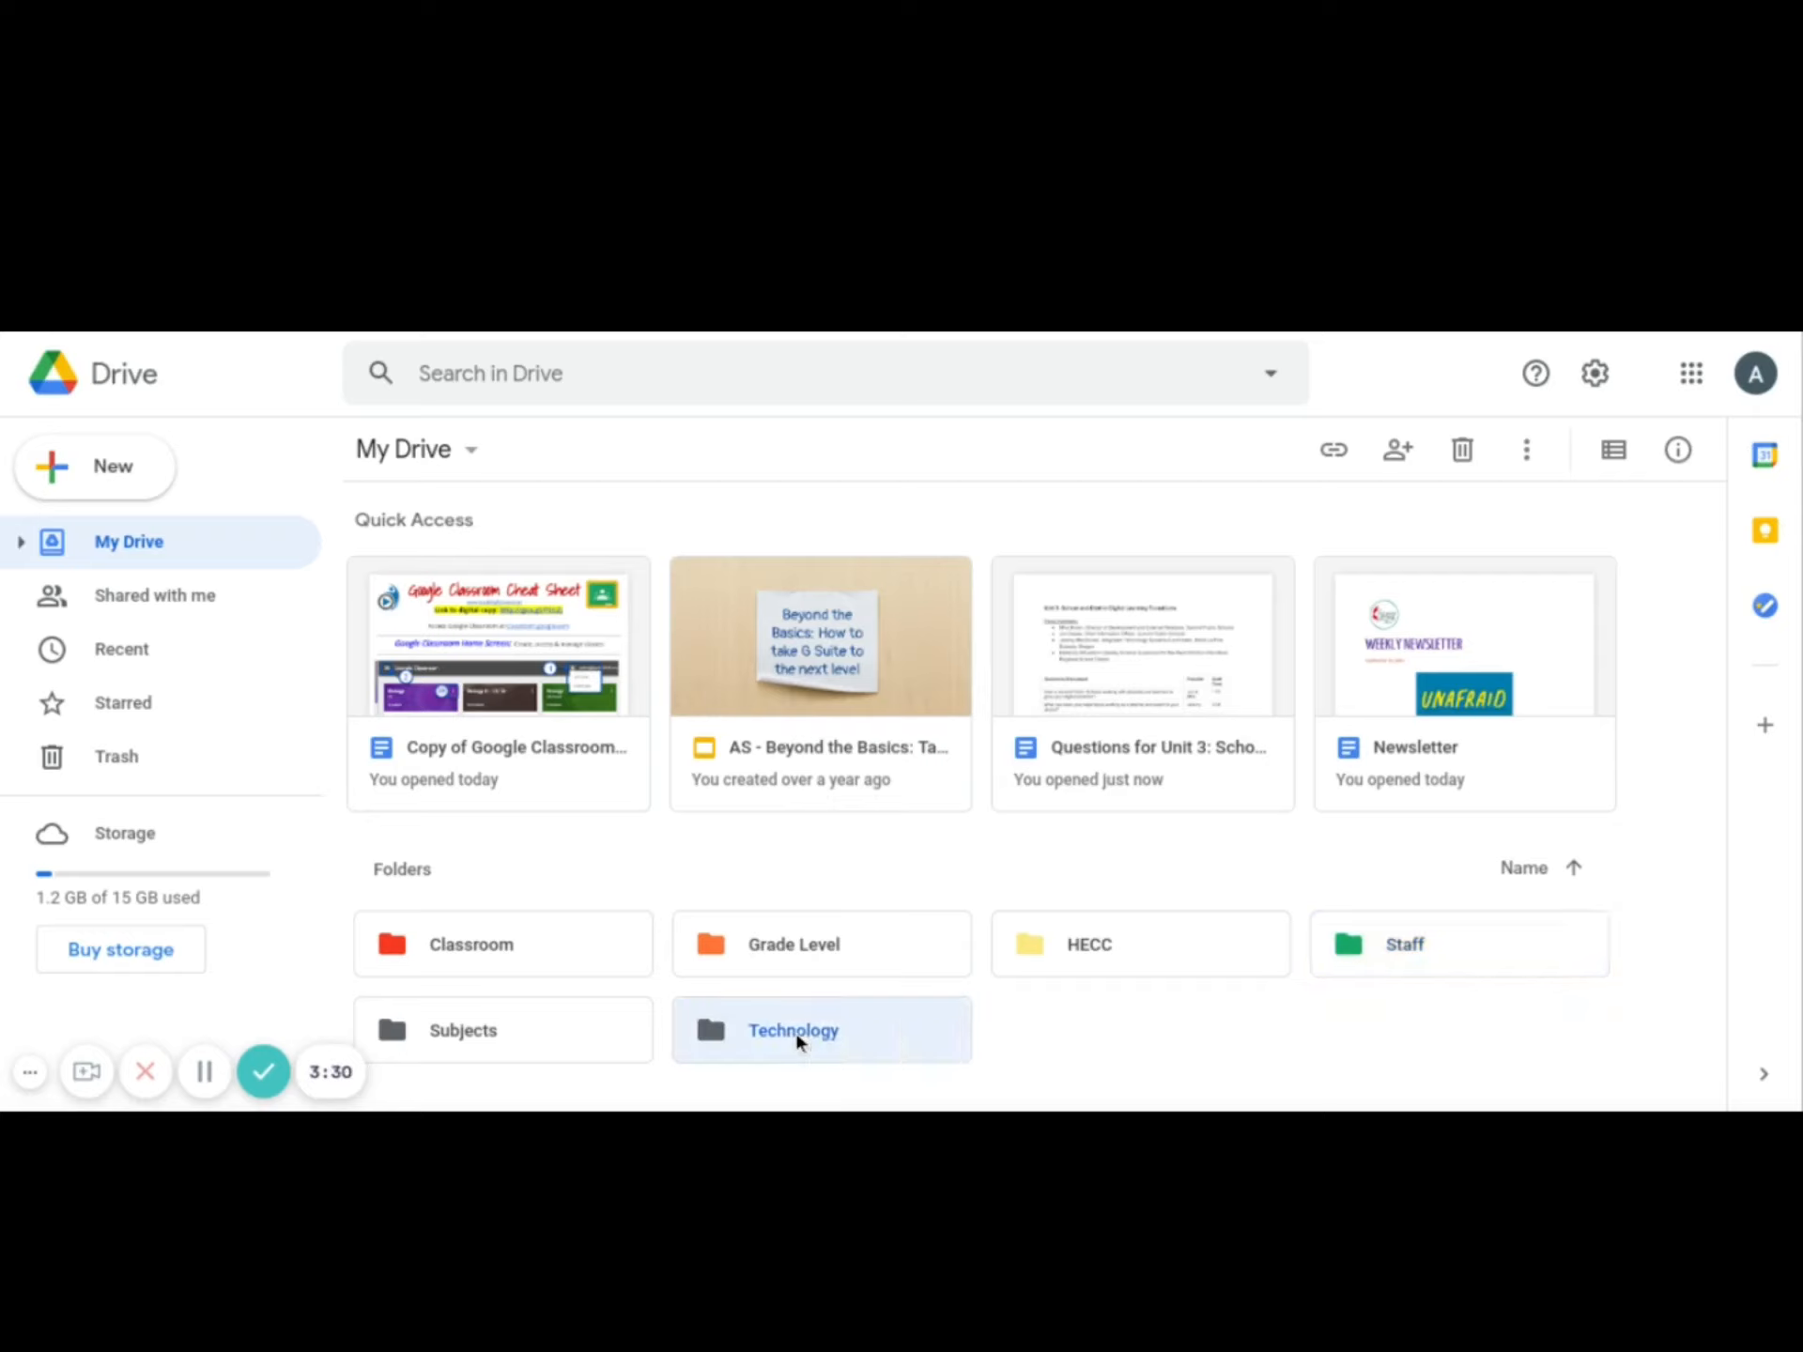
left_click(1526, 448)
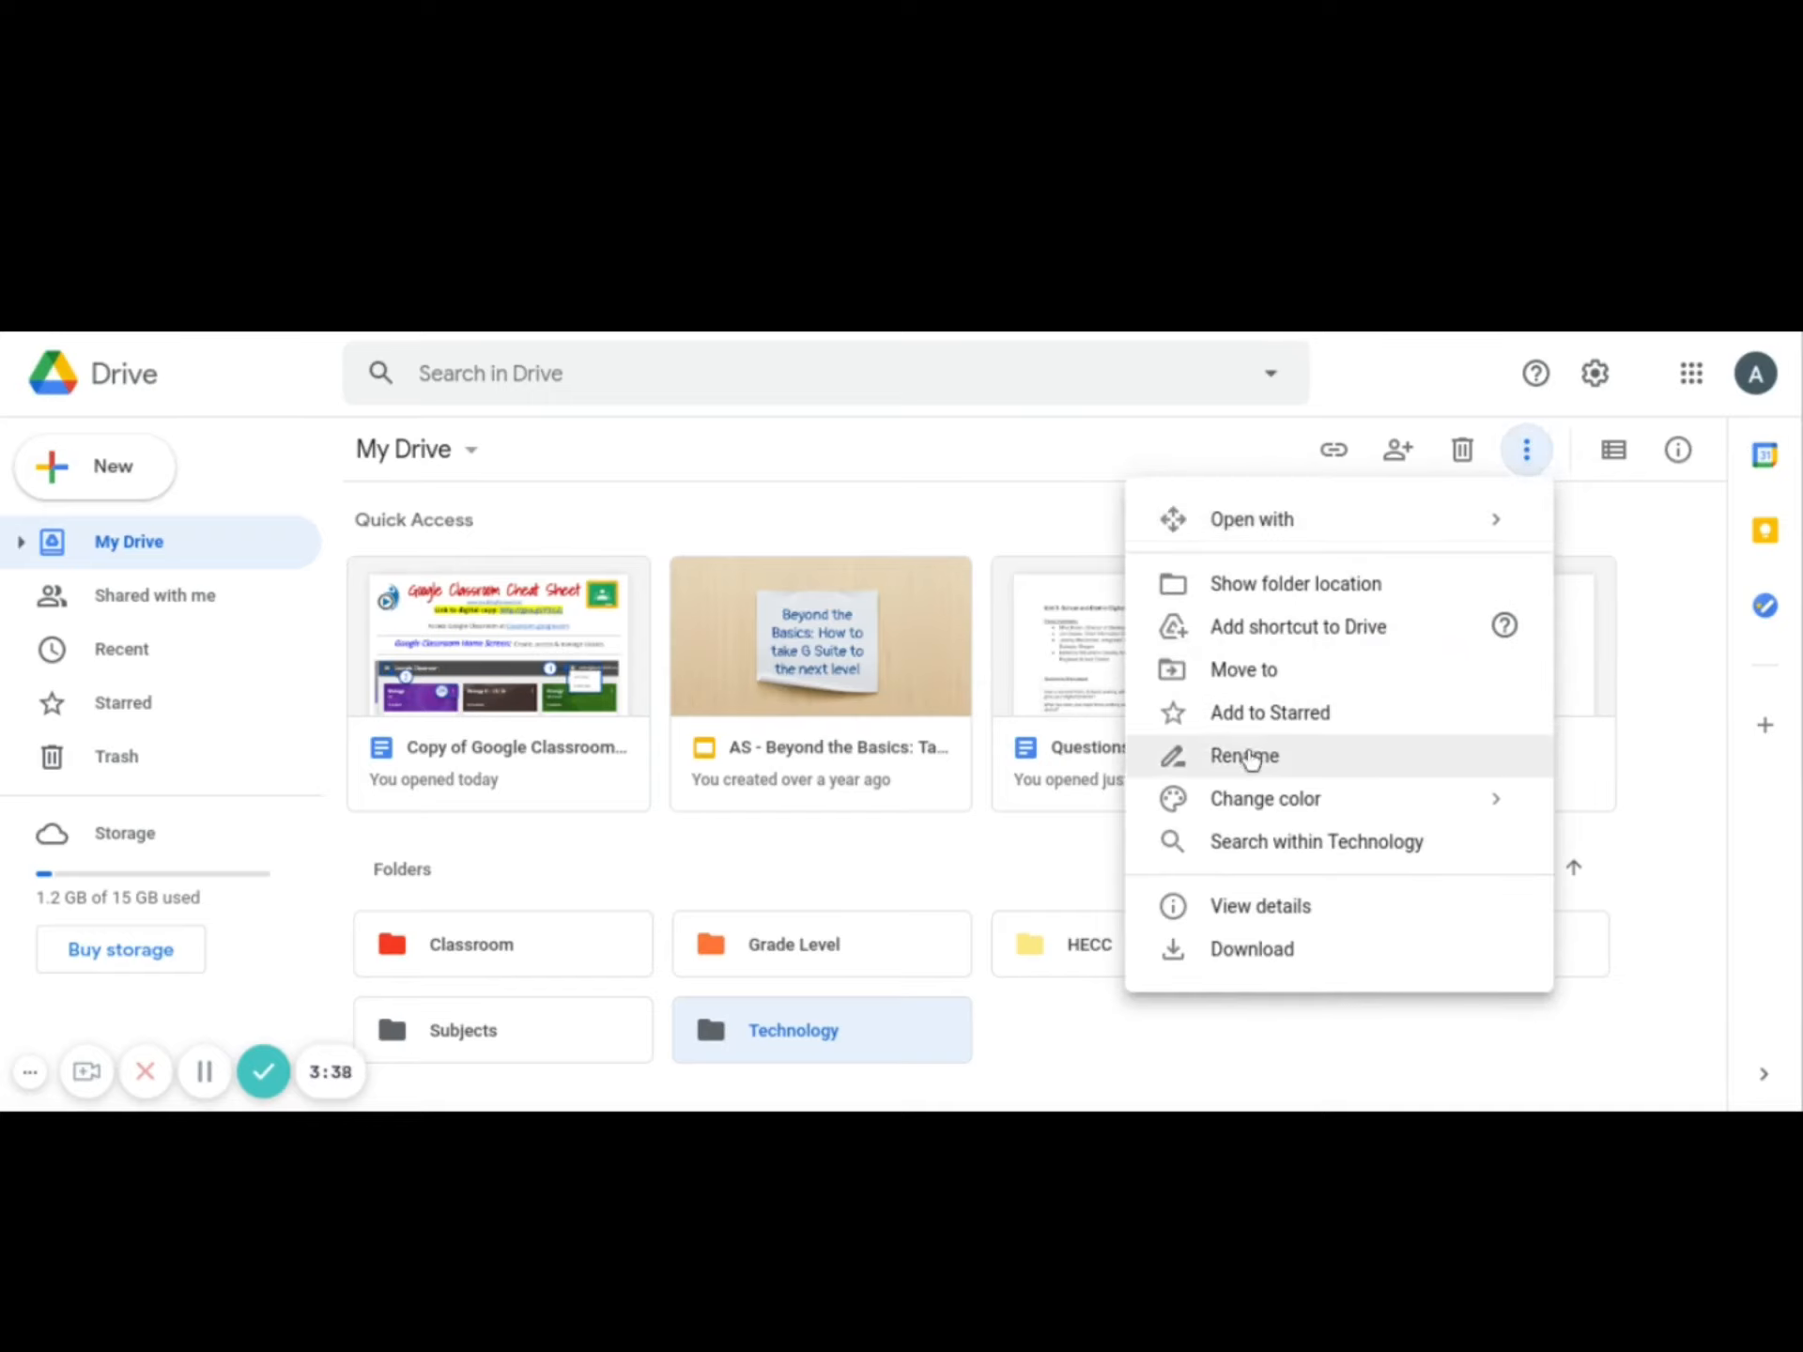
left_click(1247, 757)
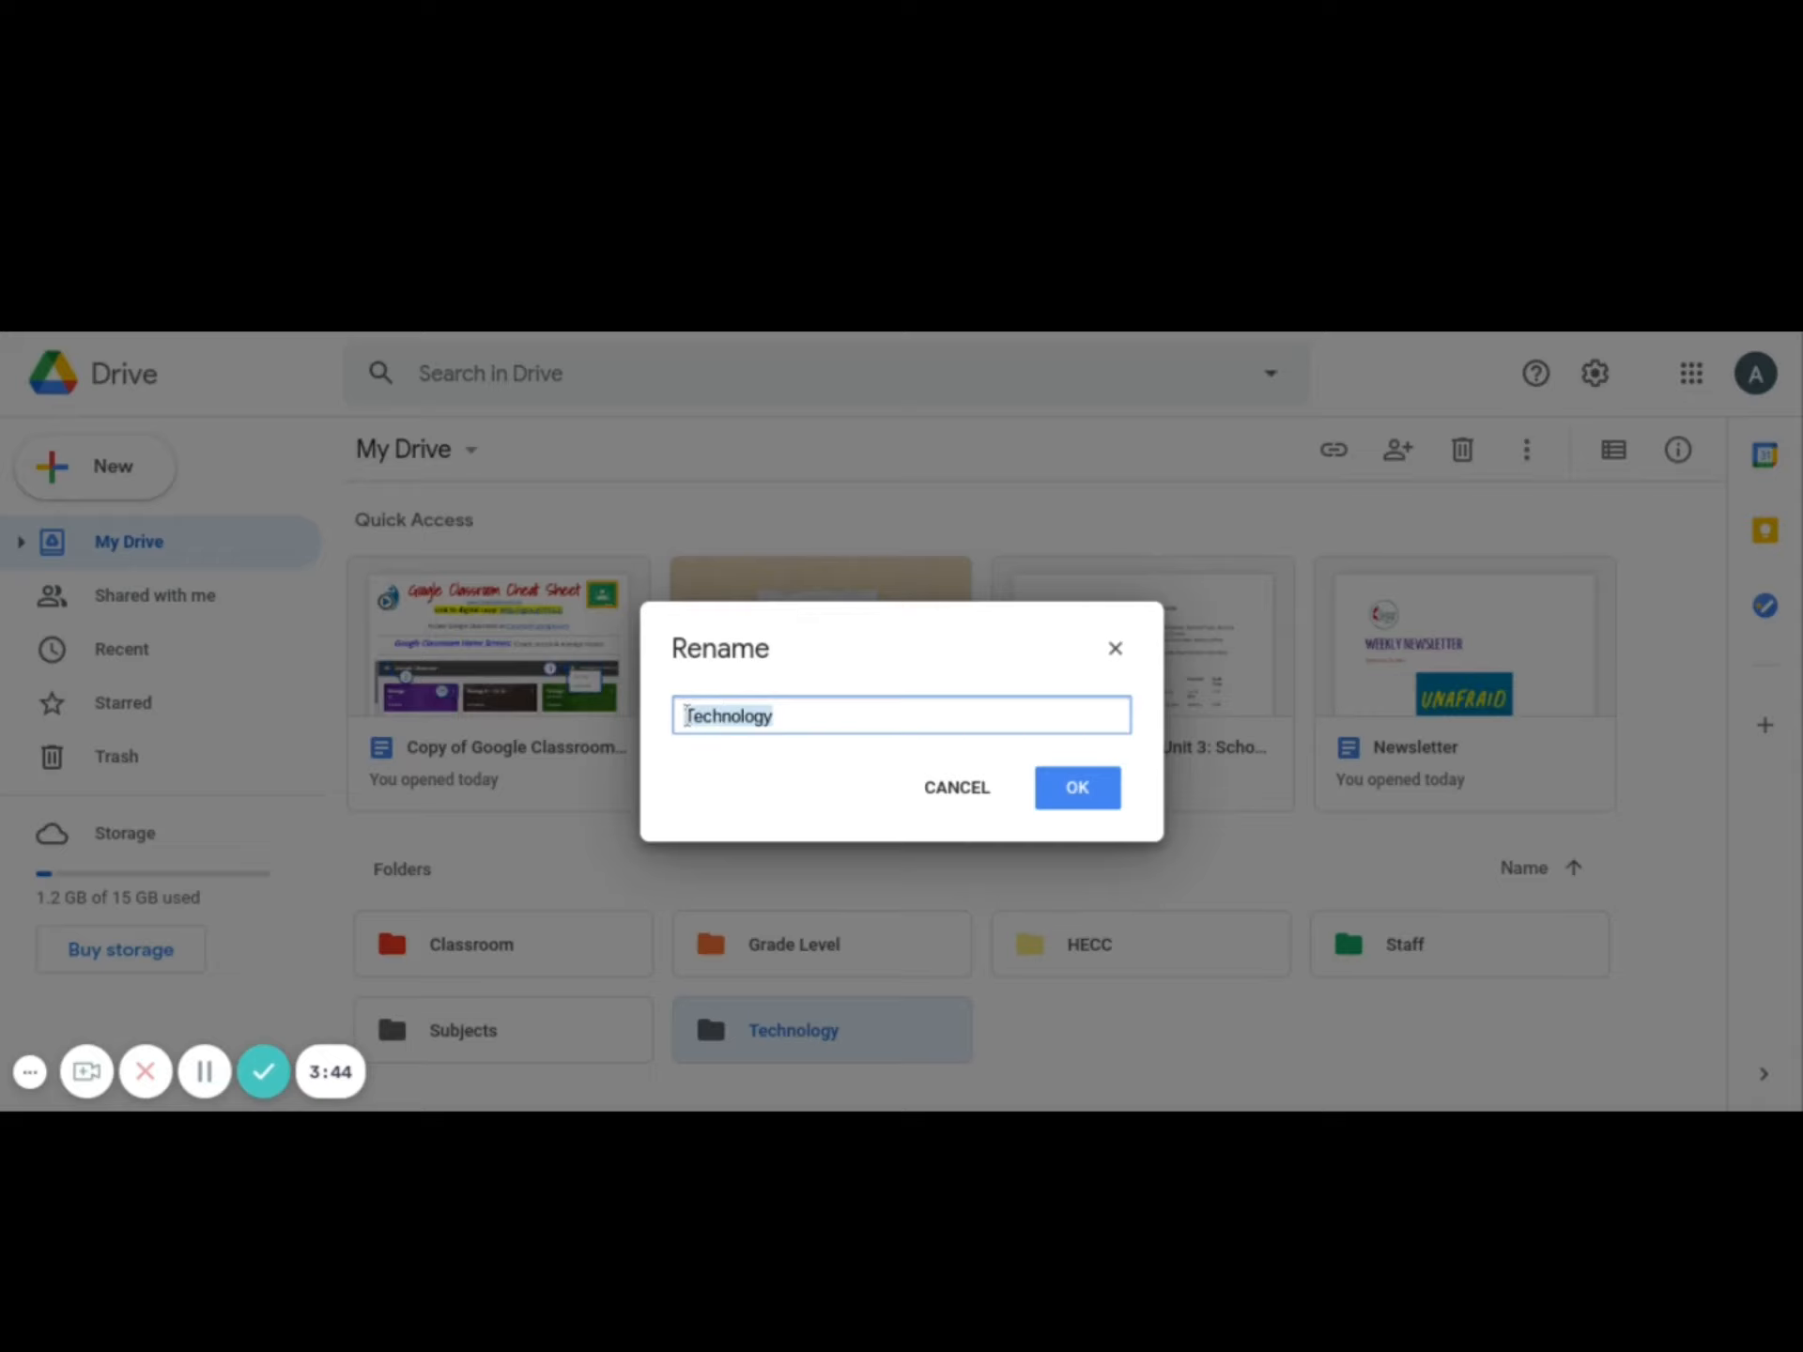
left_click(686, 717)
type("1.")
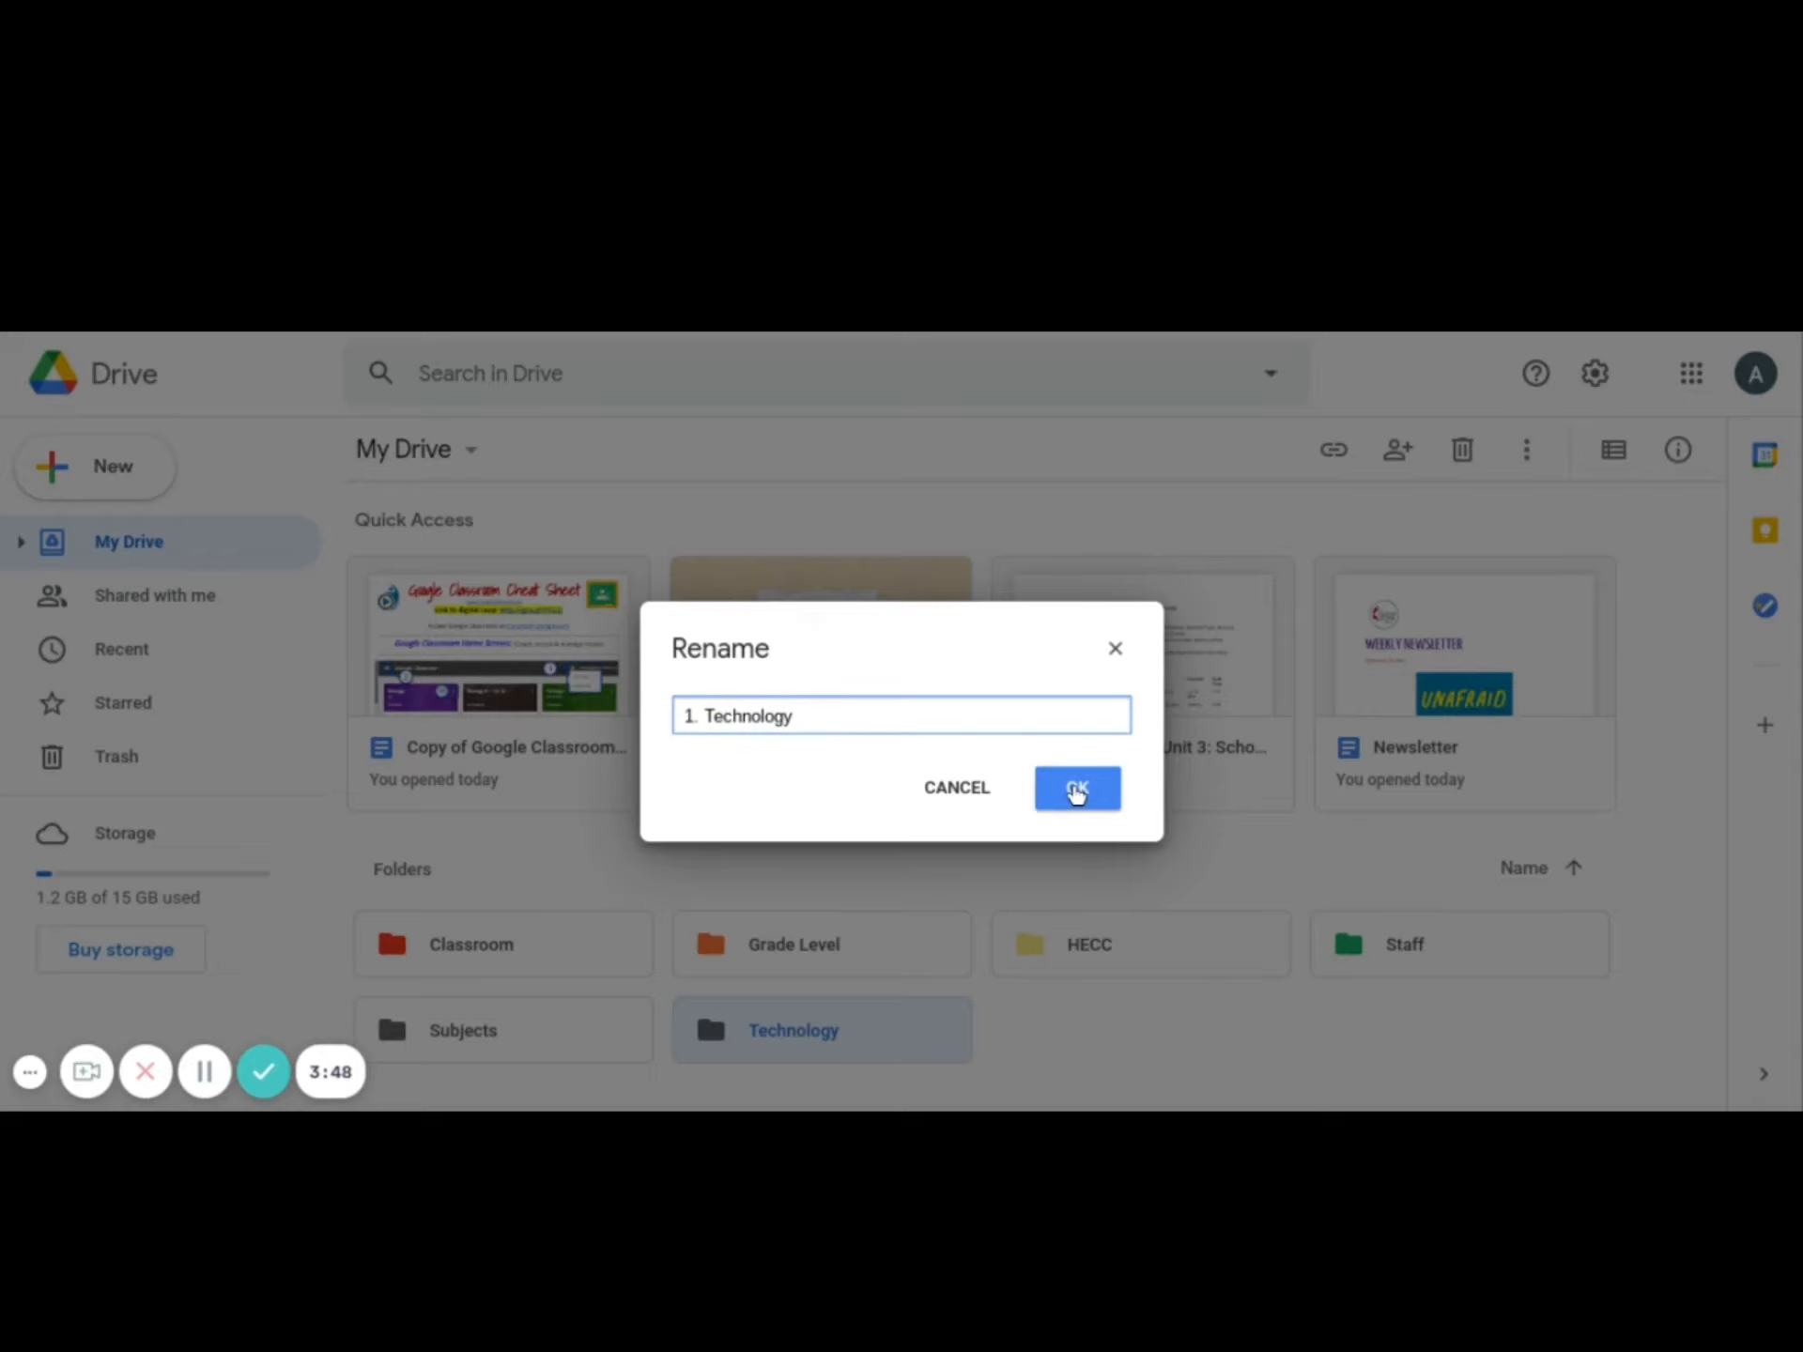
left_click(1078, 792)
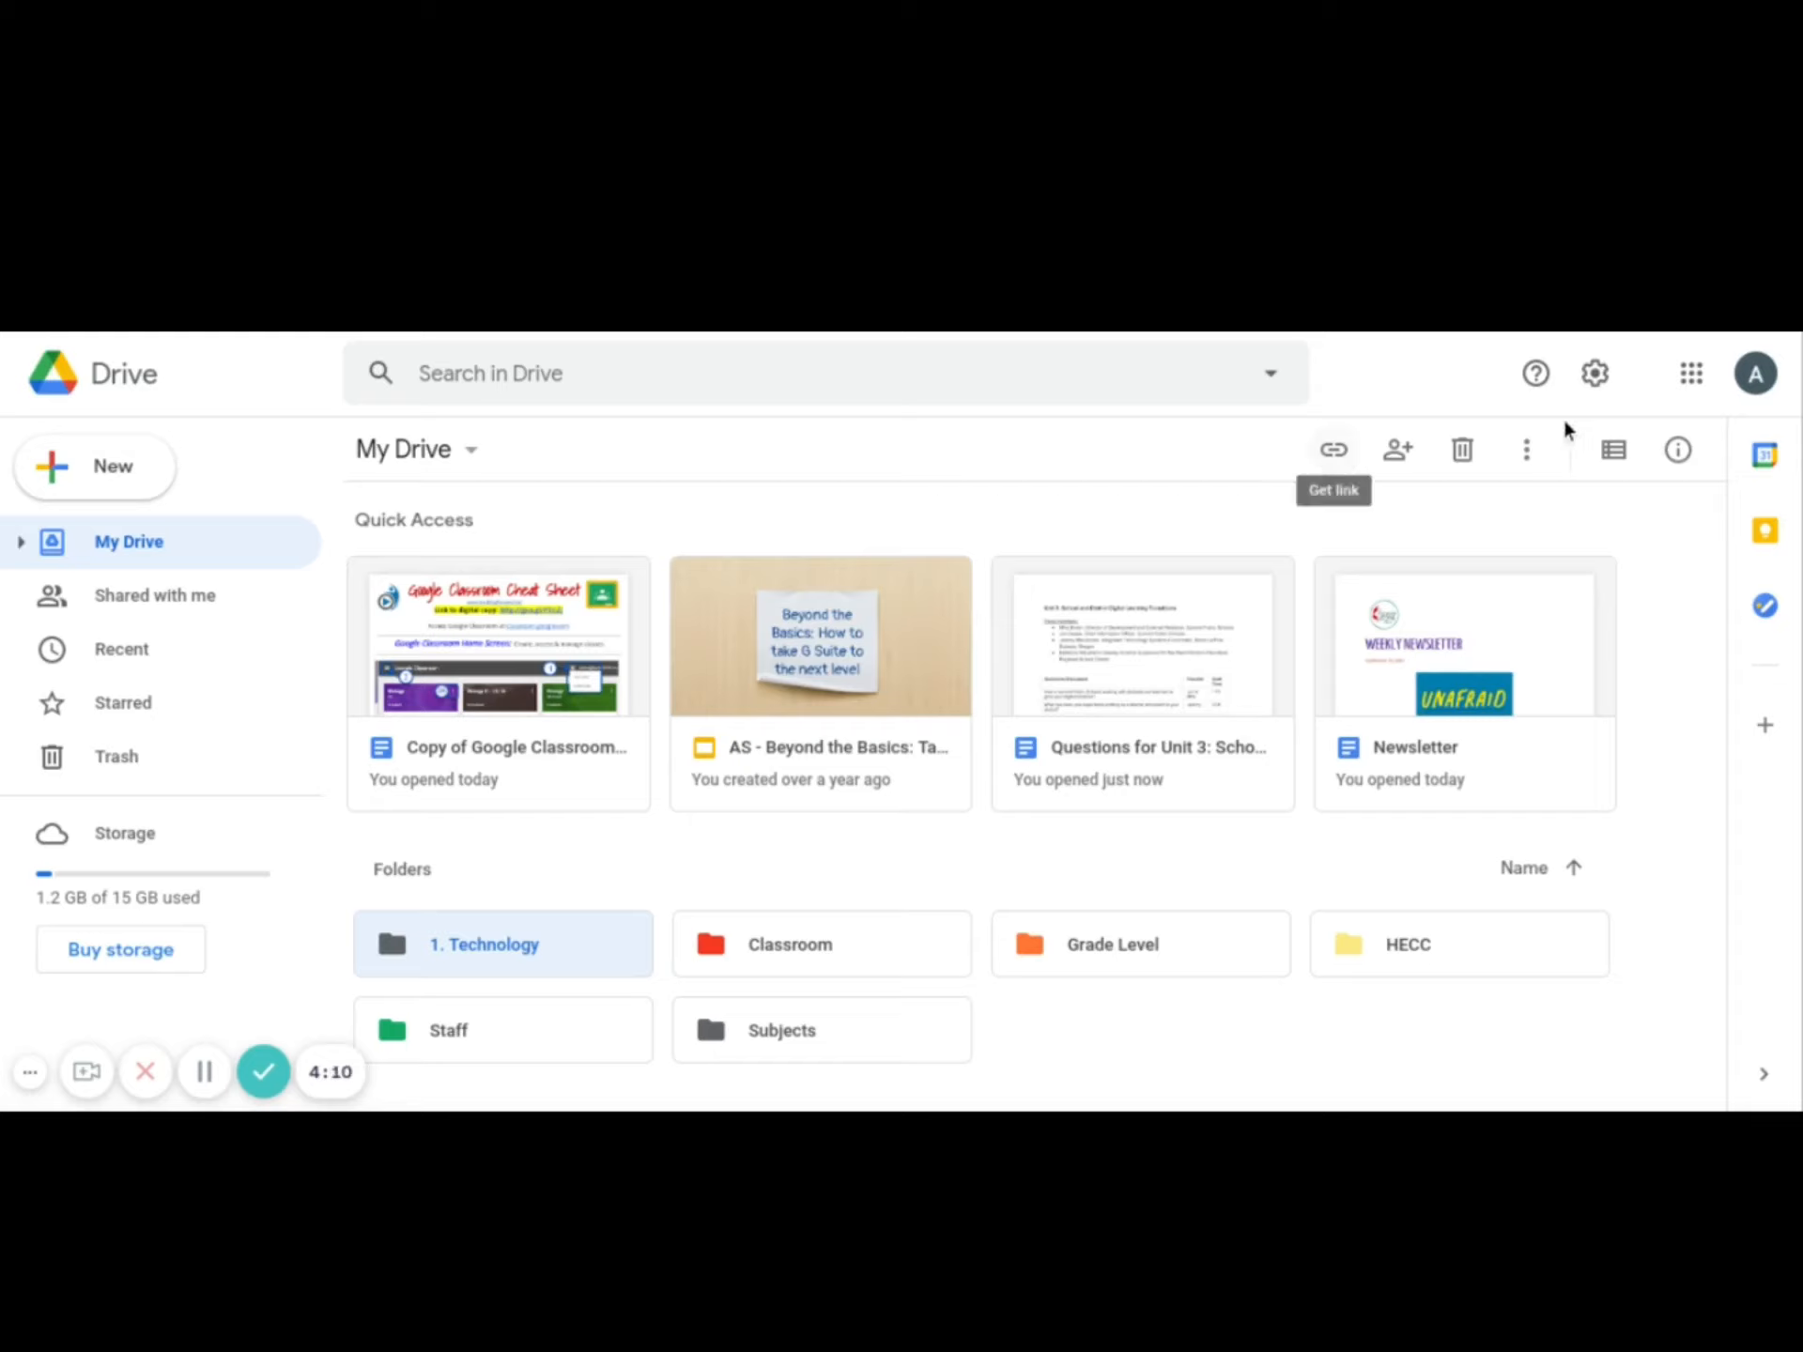
Rename the "1. Technology" folder, replacing the number prefix with a desktop computer emoji before "Technology".
left_click(1529, 452)
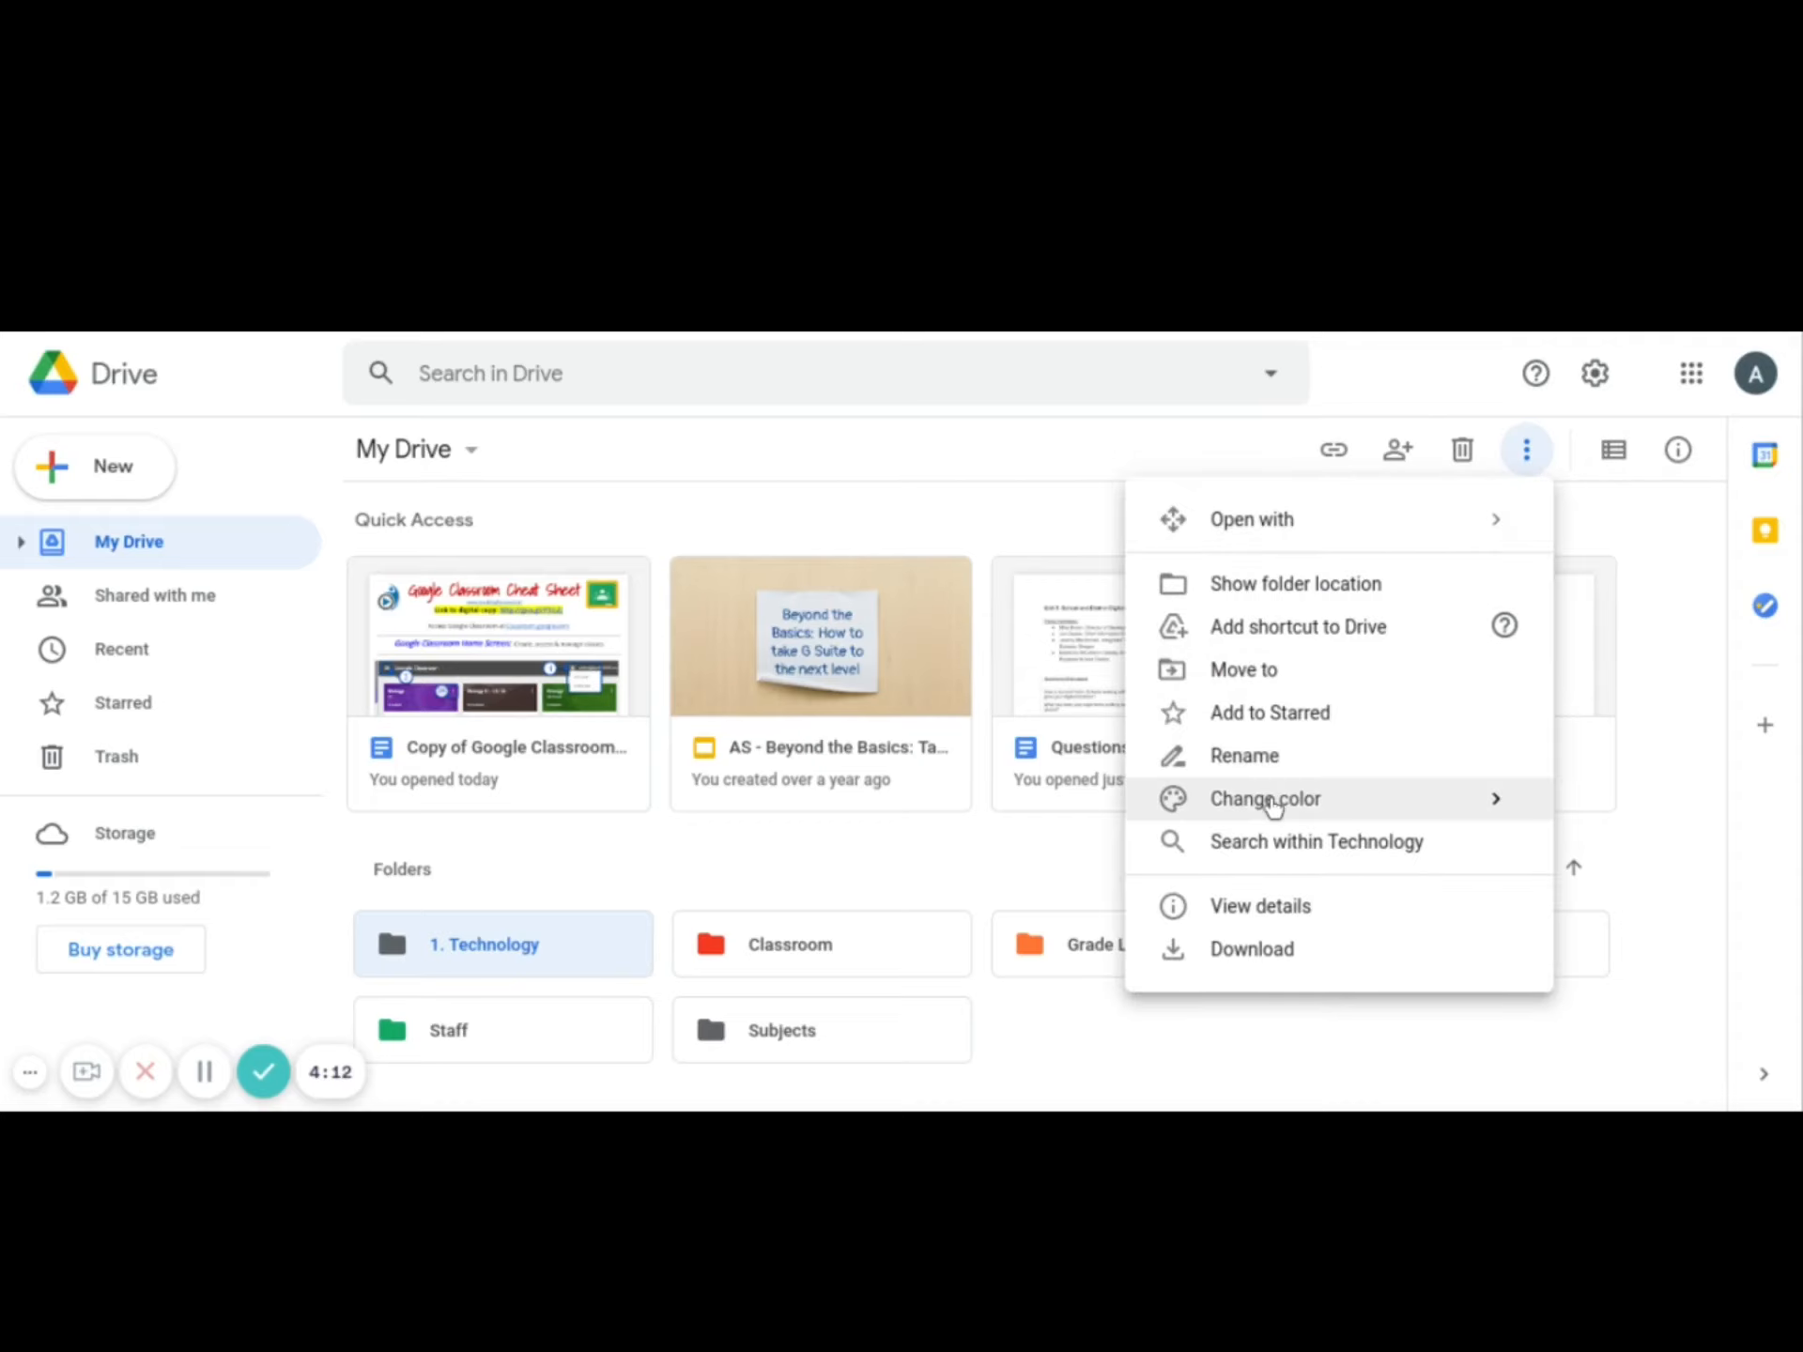
left_click(1245, 757)
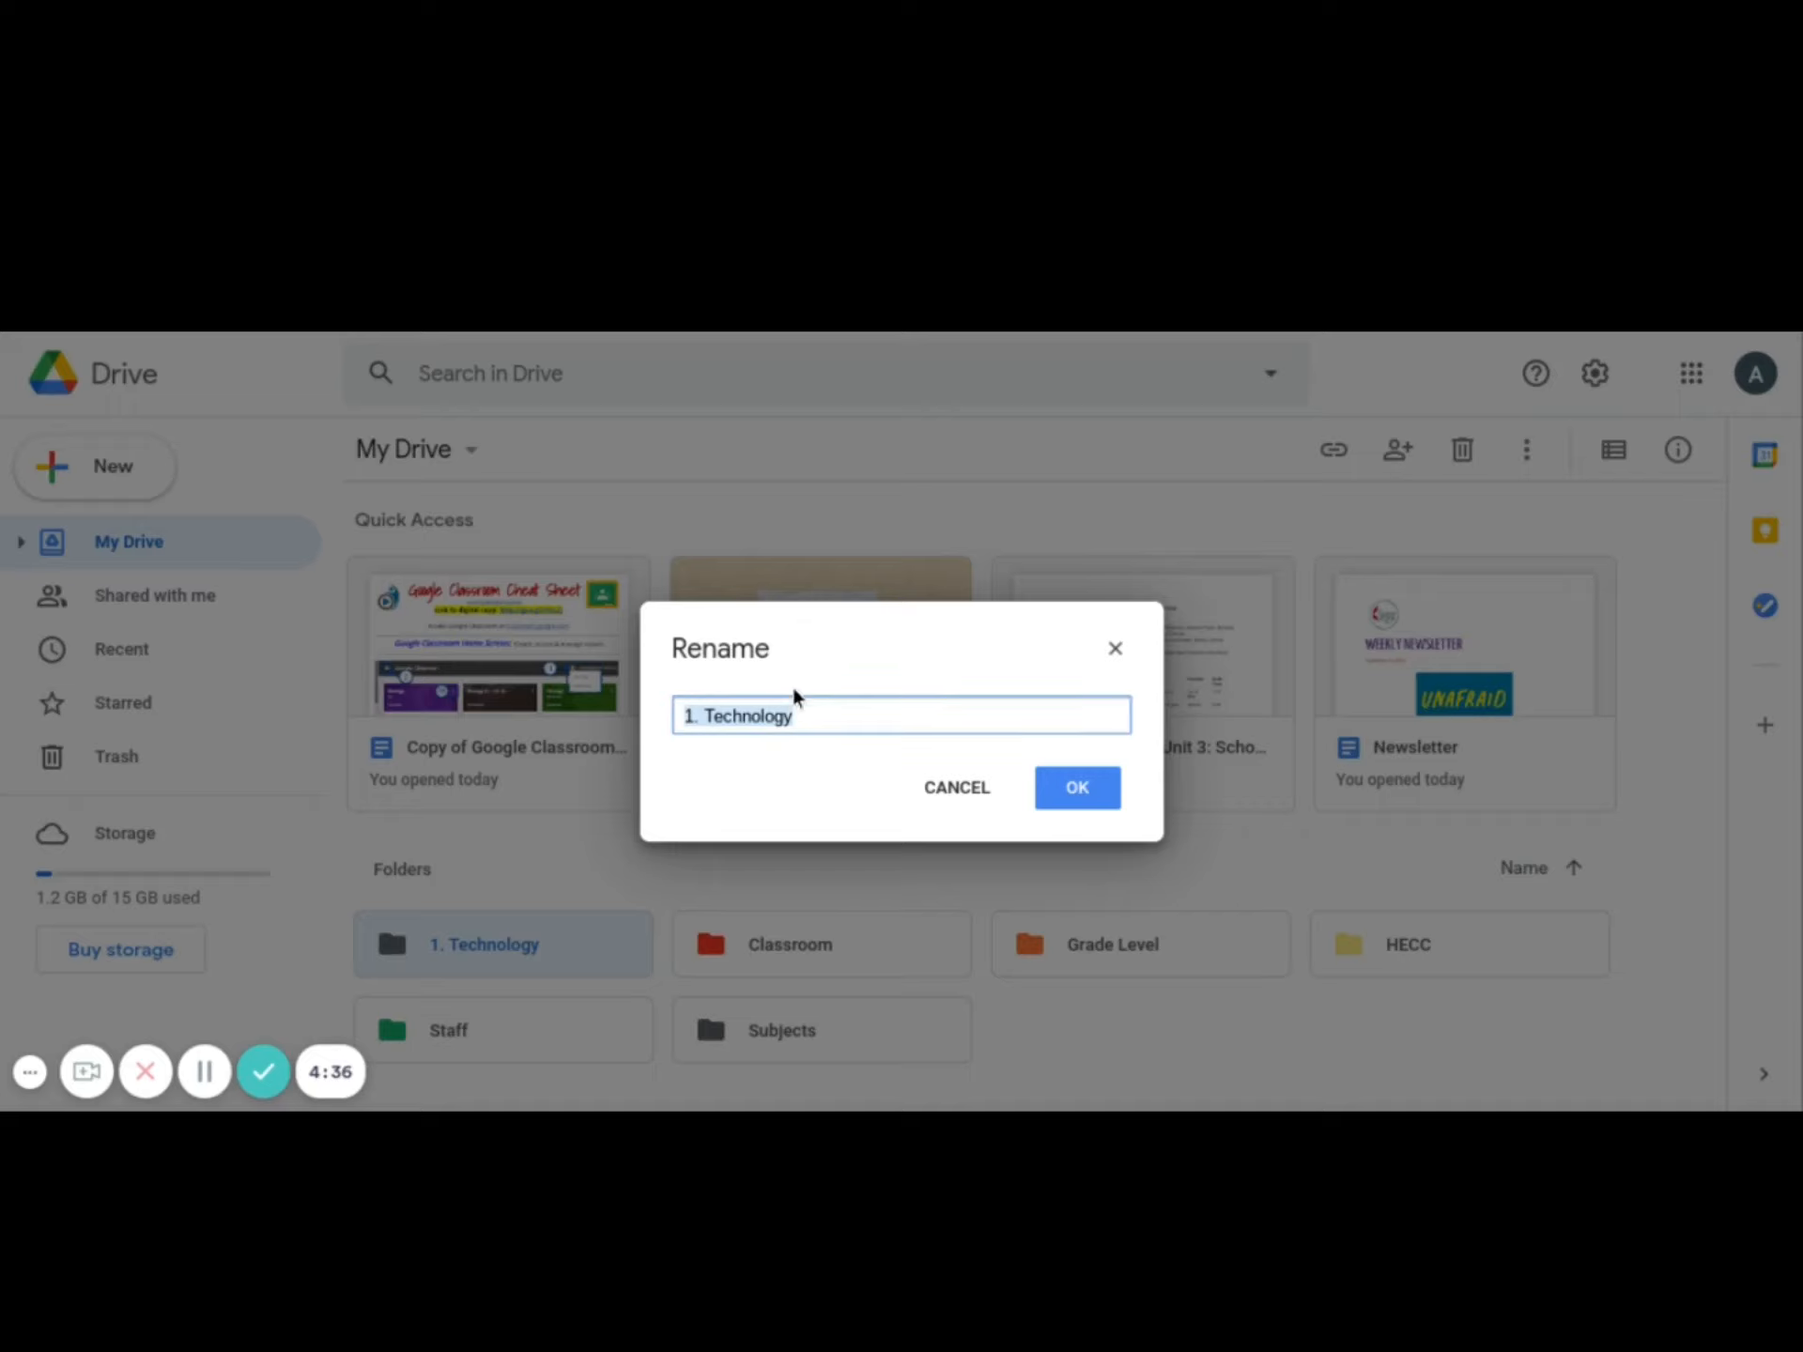
left_click(704, 718)
key("BackSpace")
key("BackSpace")
key("BackSpace")
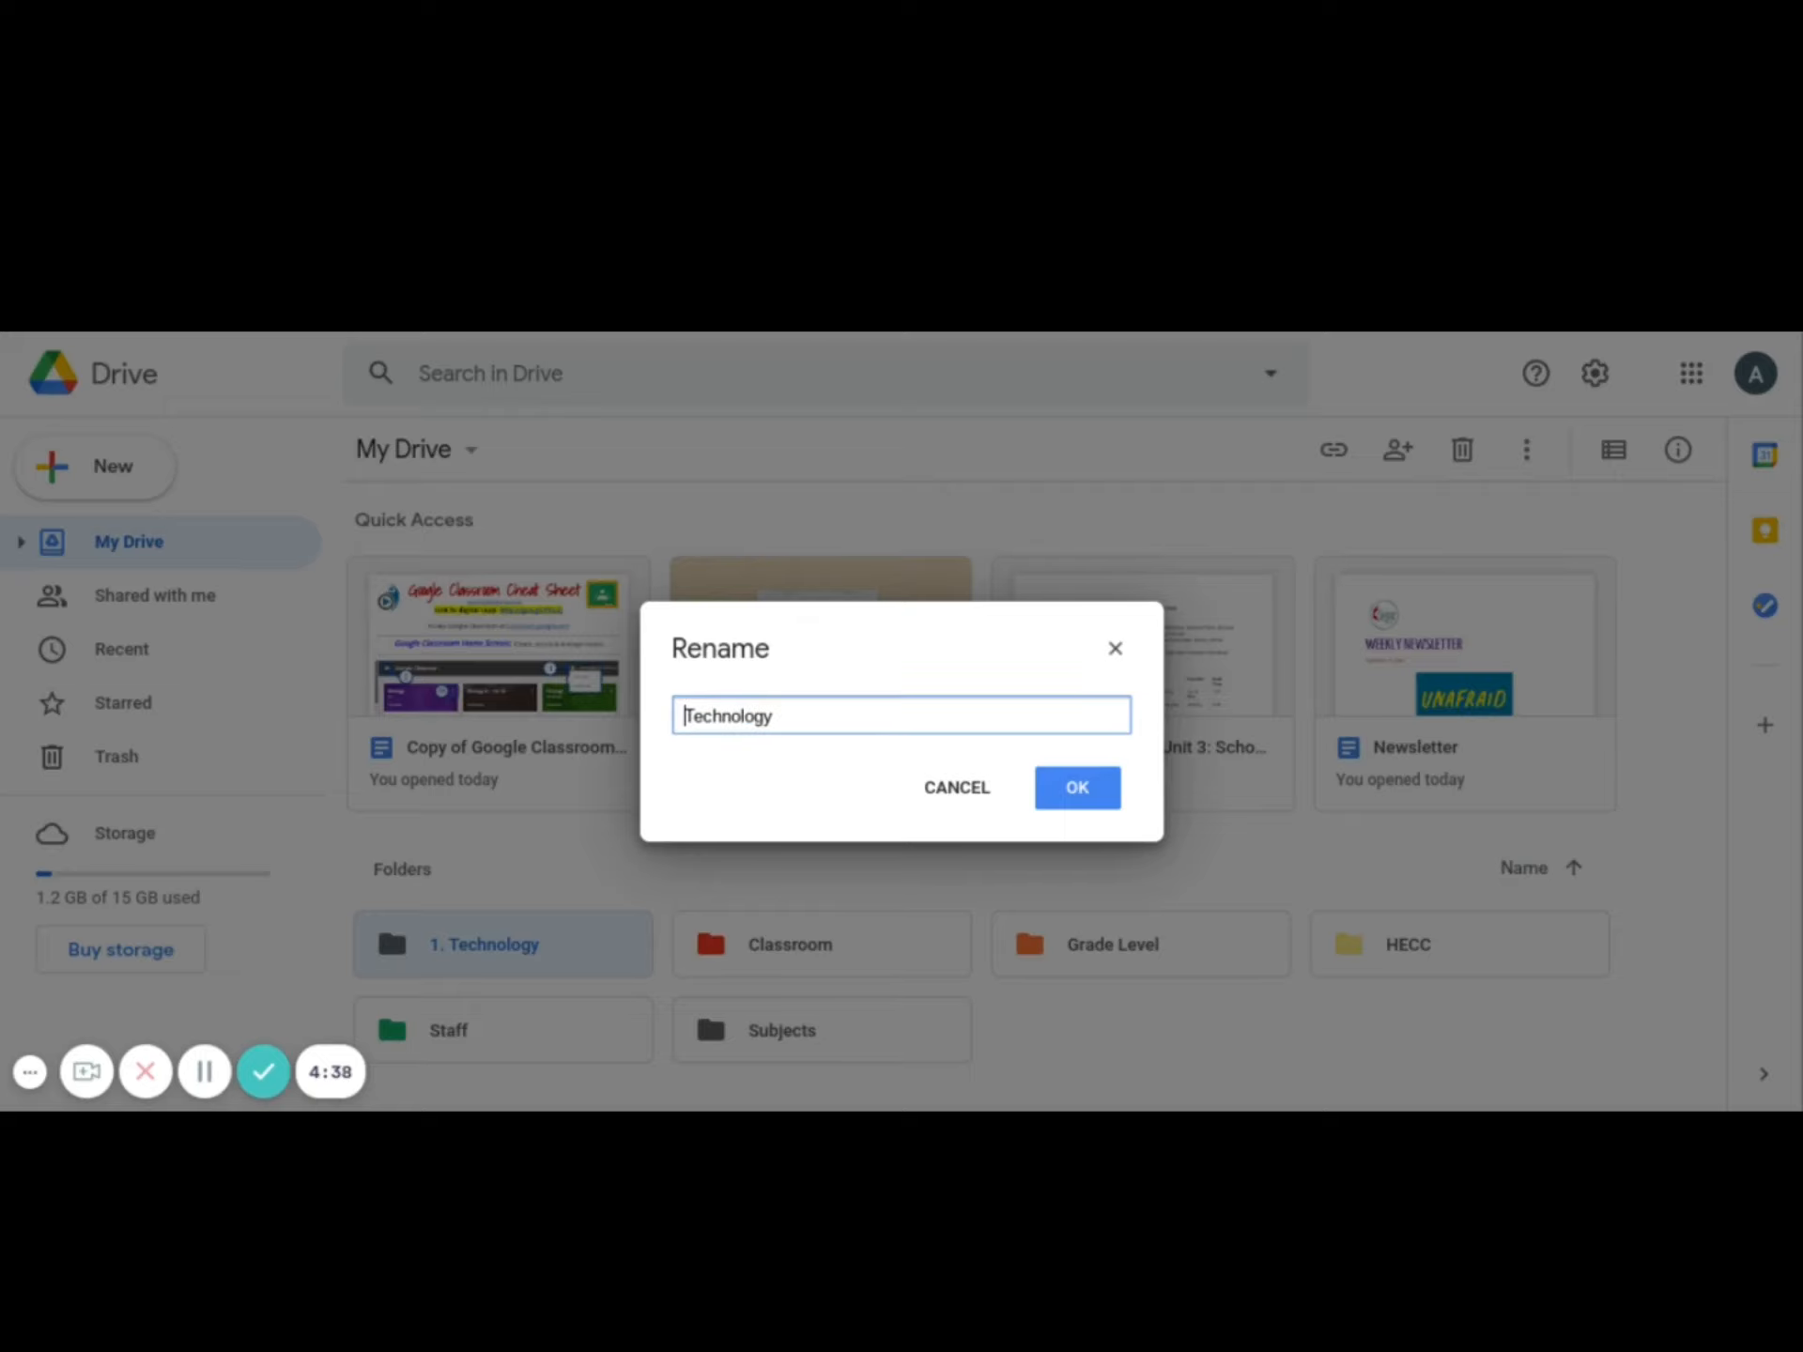
type("🖥")
left_click(1065, 786)
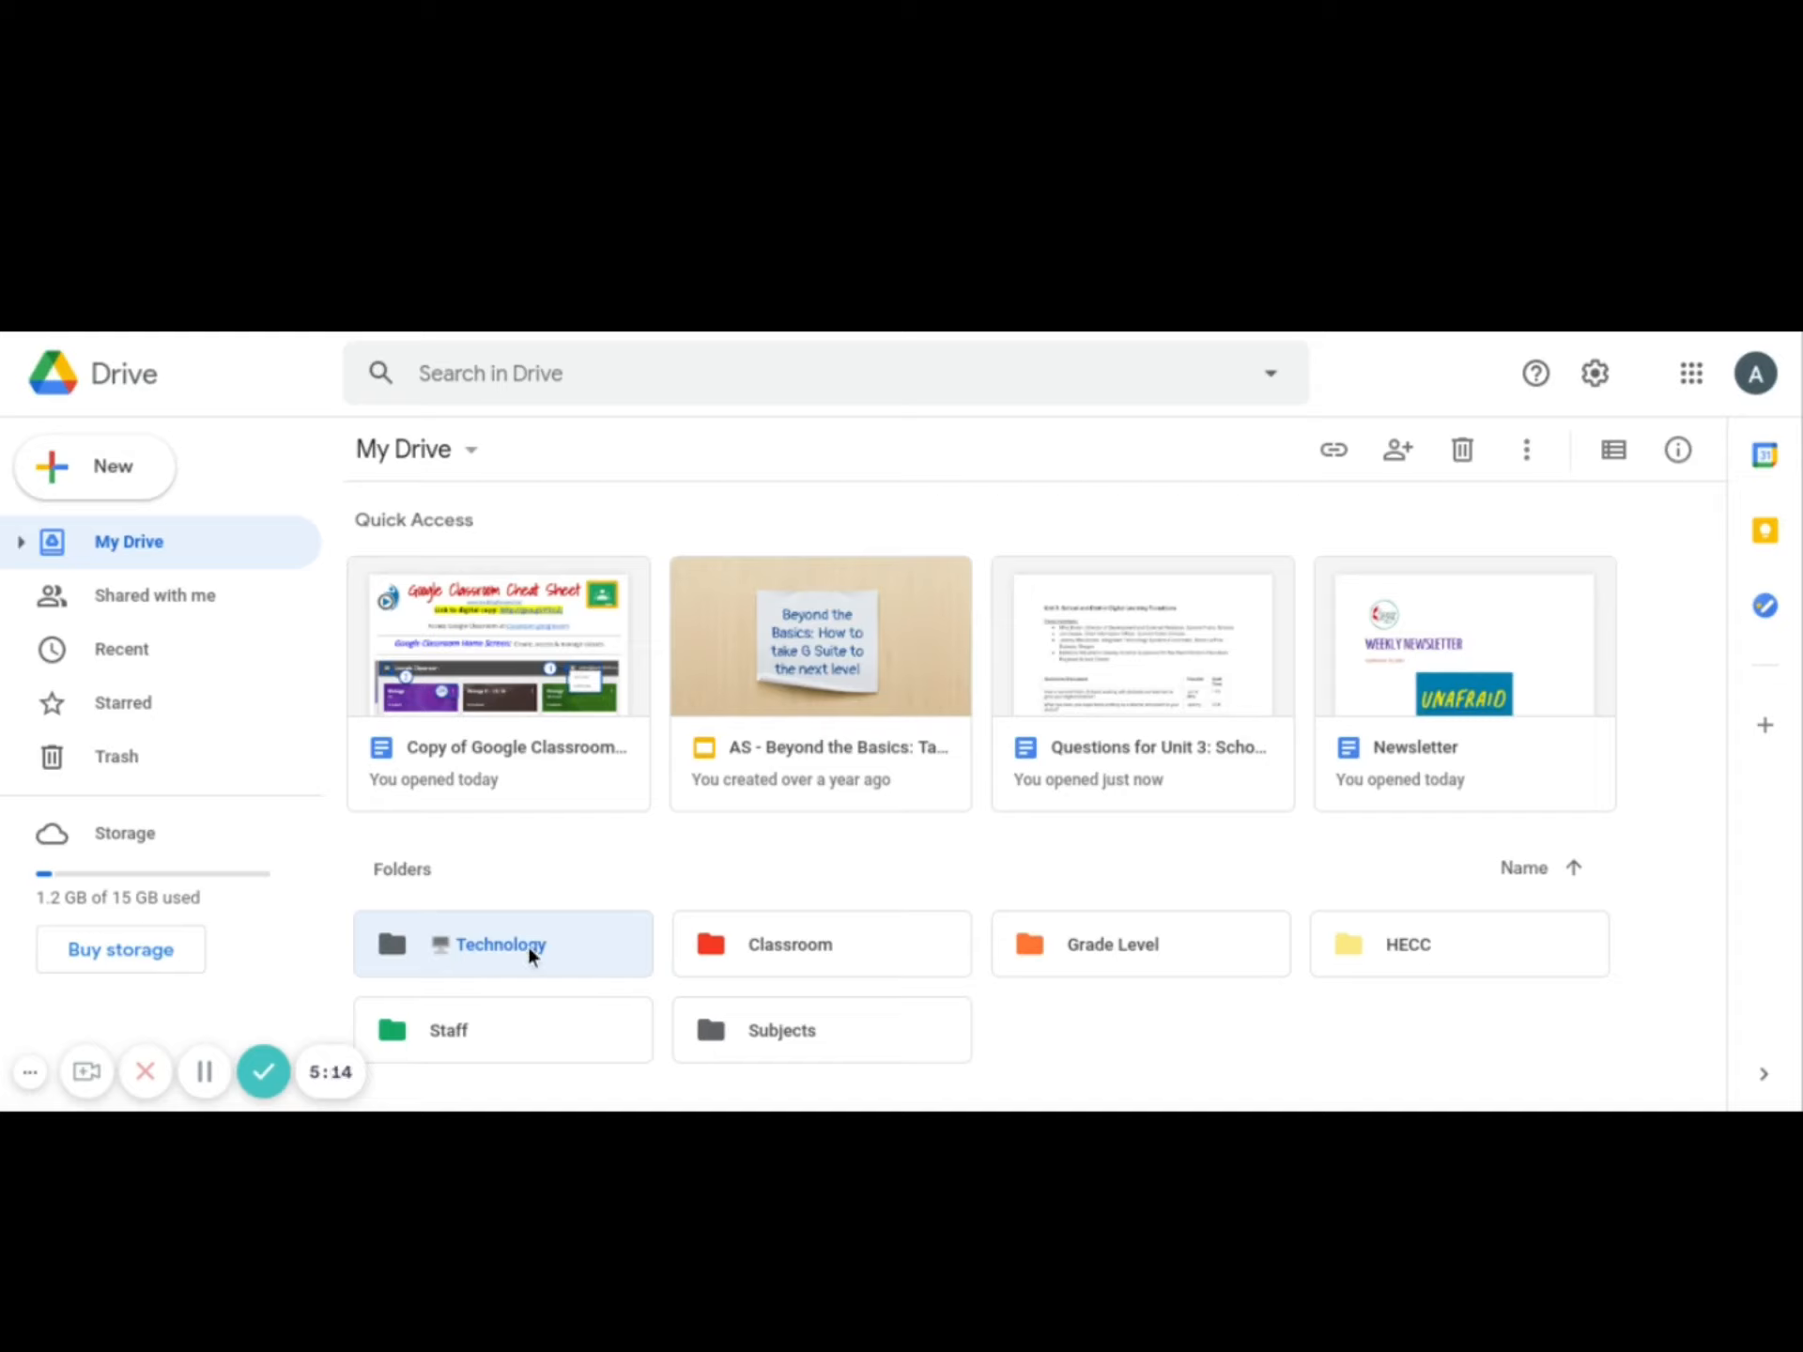
Rename the Technology folder so the desktop computer emoji follows the word "Technology" instead of preceding it.
left_click(1529, 451)
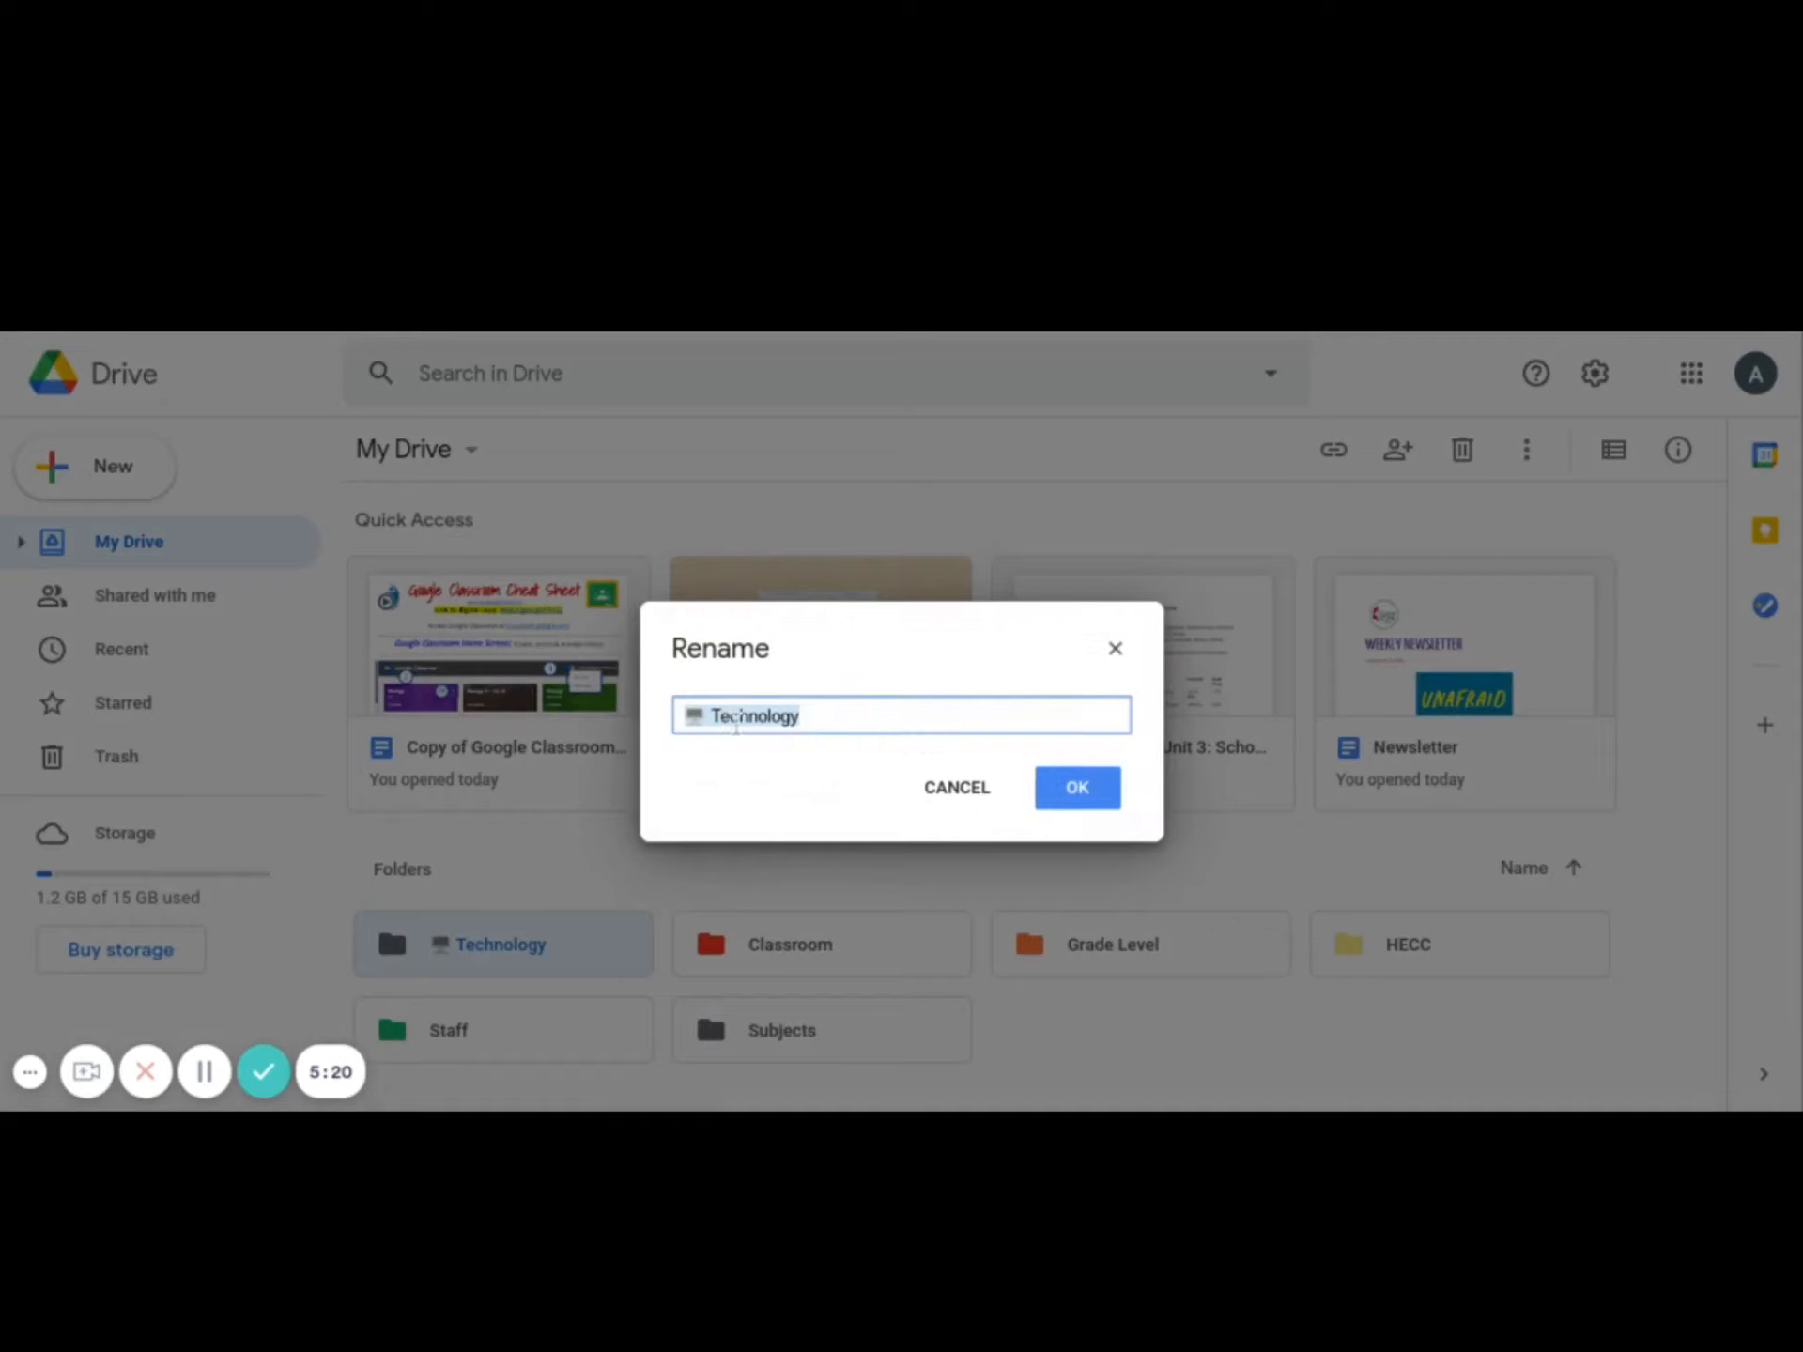
left_click(714, 716)
key("BackSpace")
key("BackSpace")
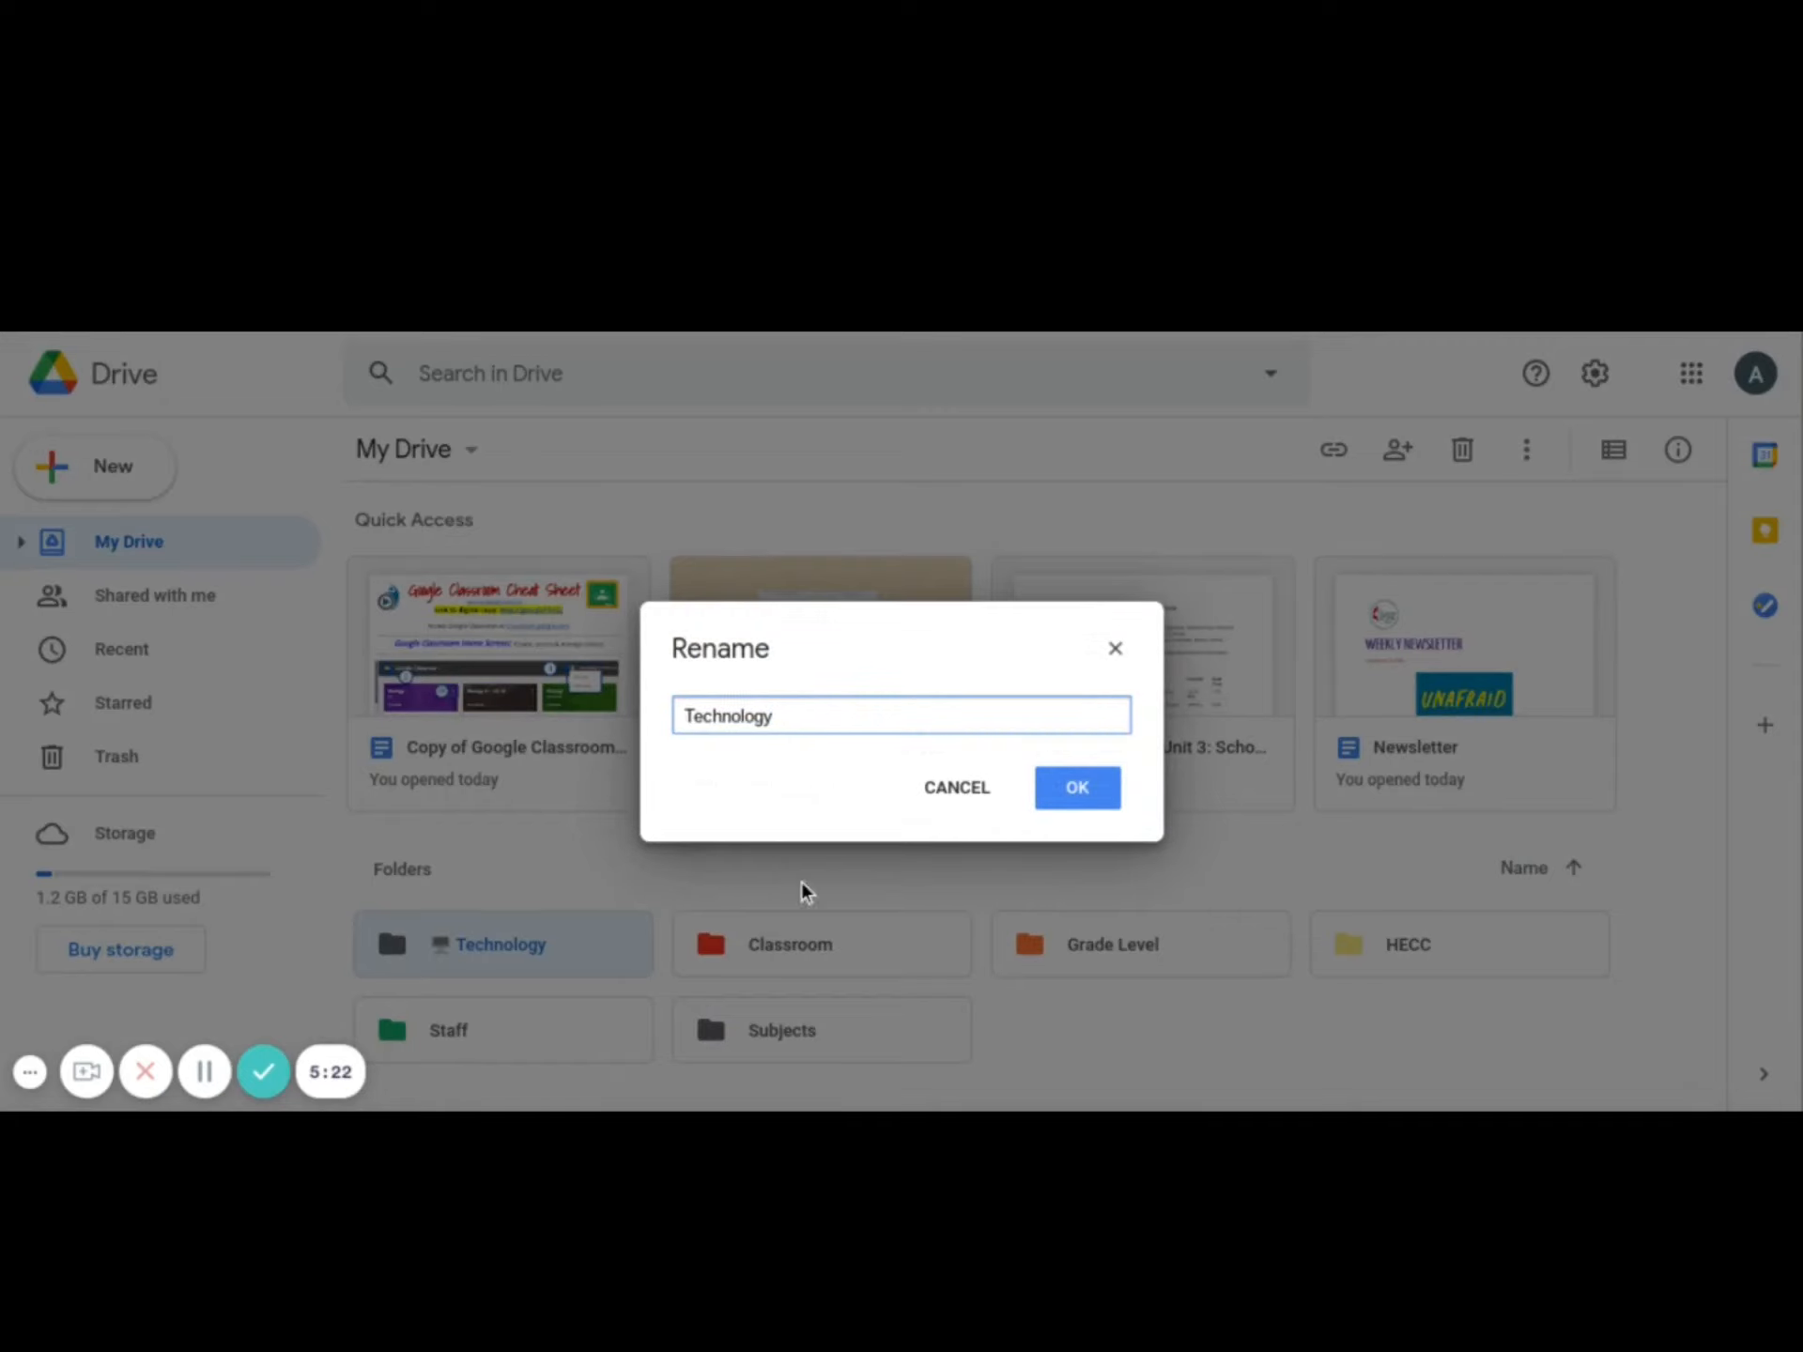
left_click(817, 719)
type("🖥")
left_click(1067, 794)
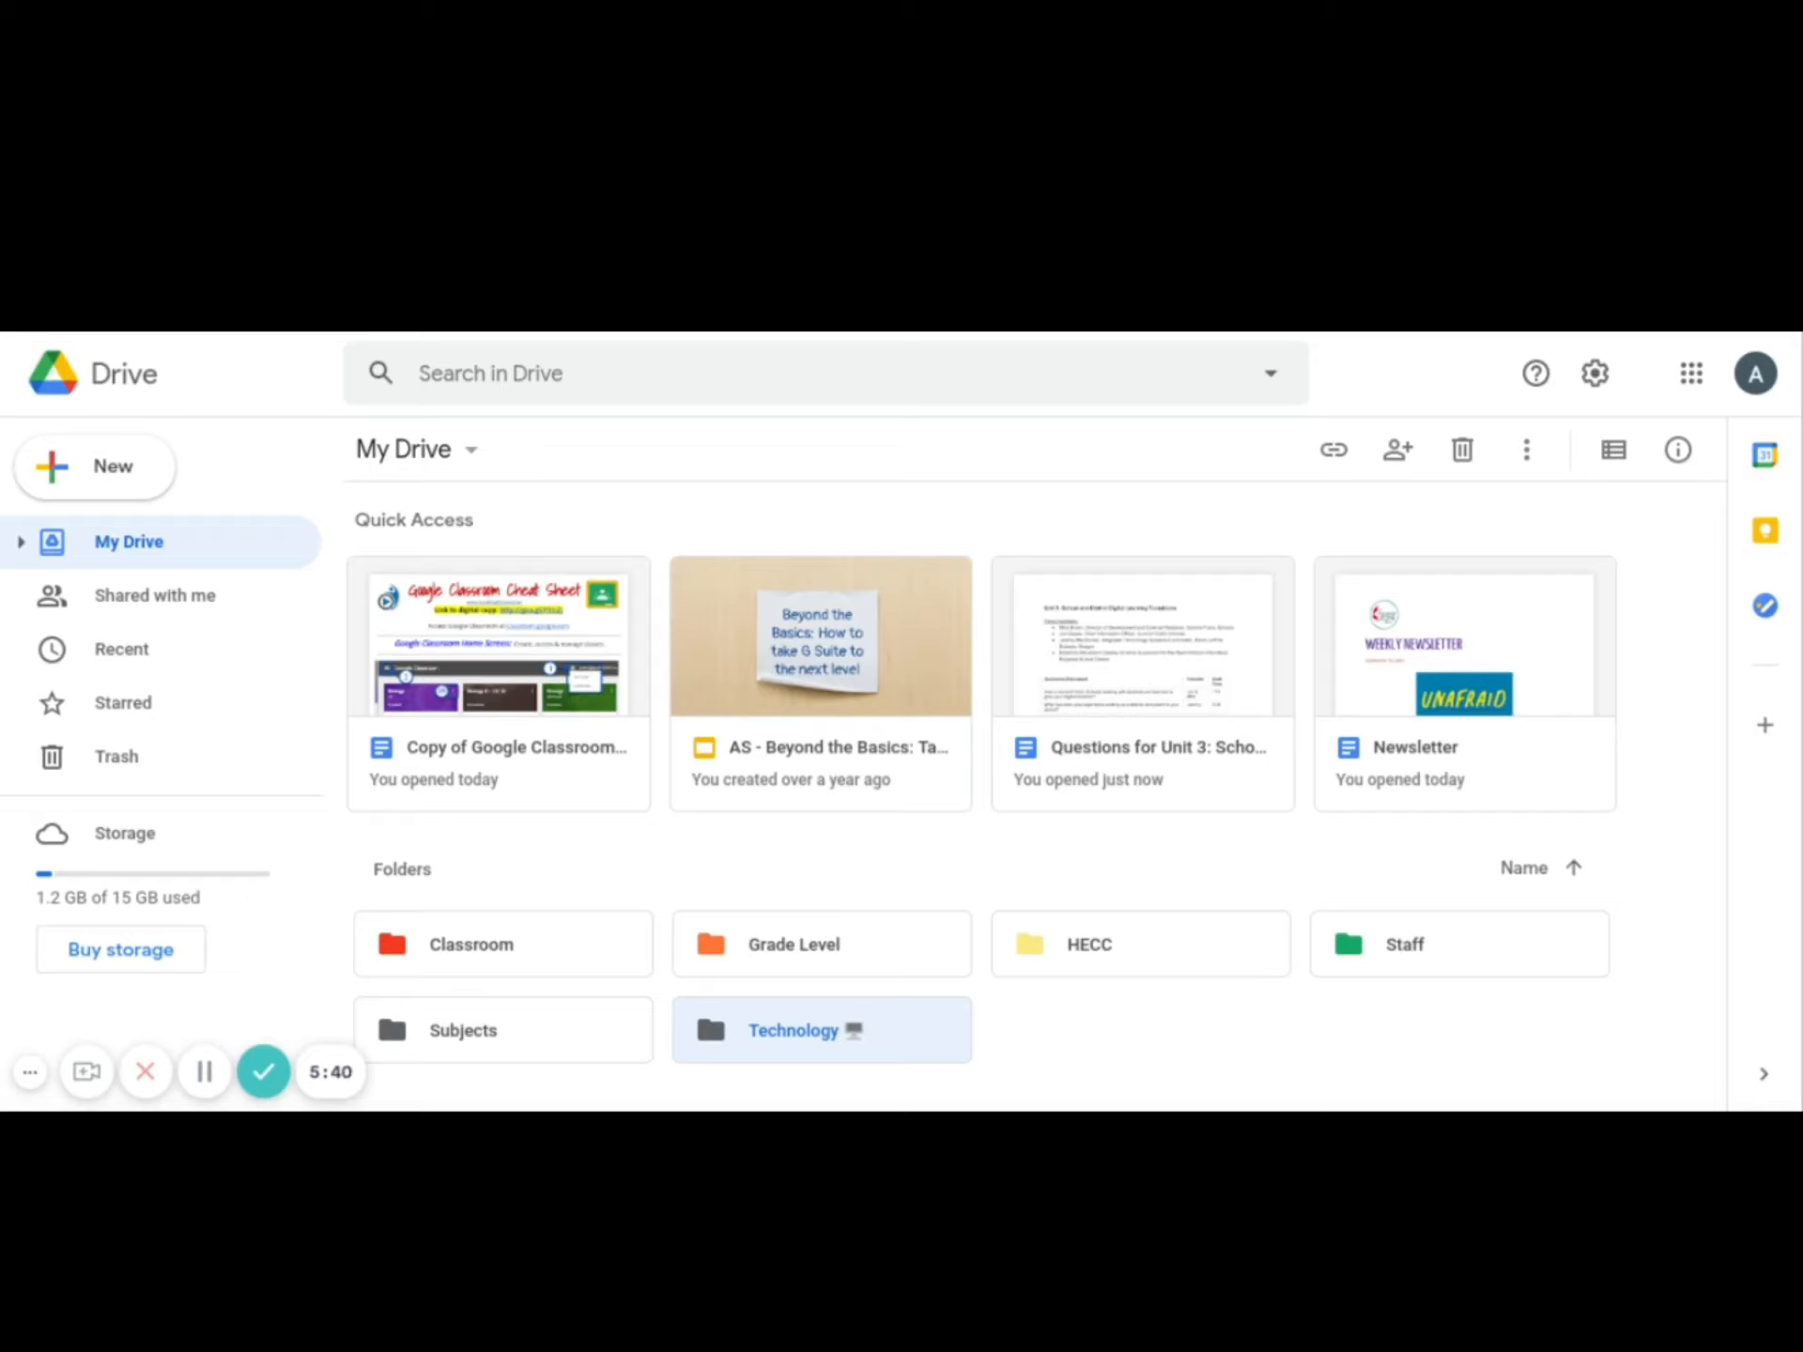
Create a folder named "Projects" inside the Math subfolder of the Grade Level folder.
double_click(870, 960)
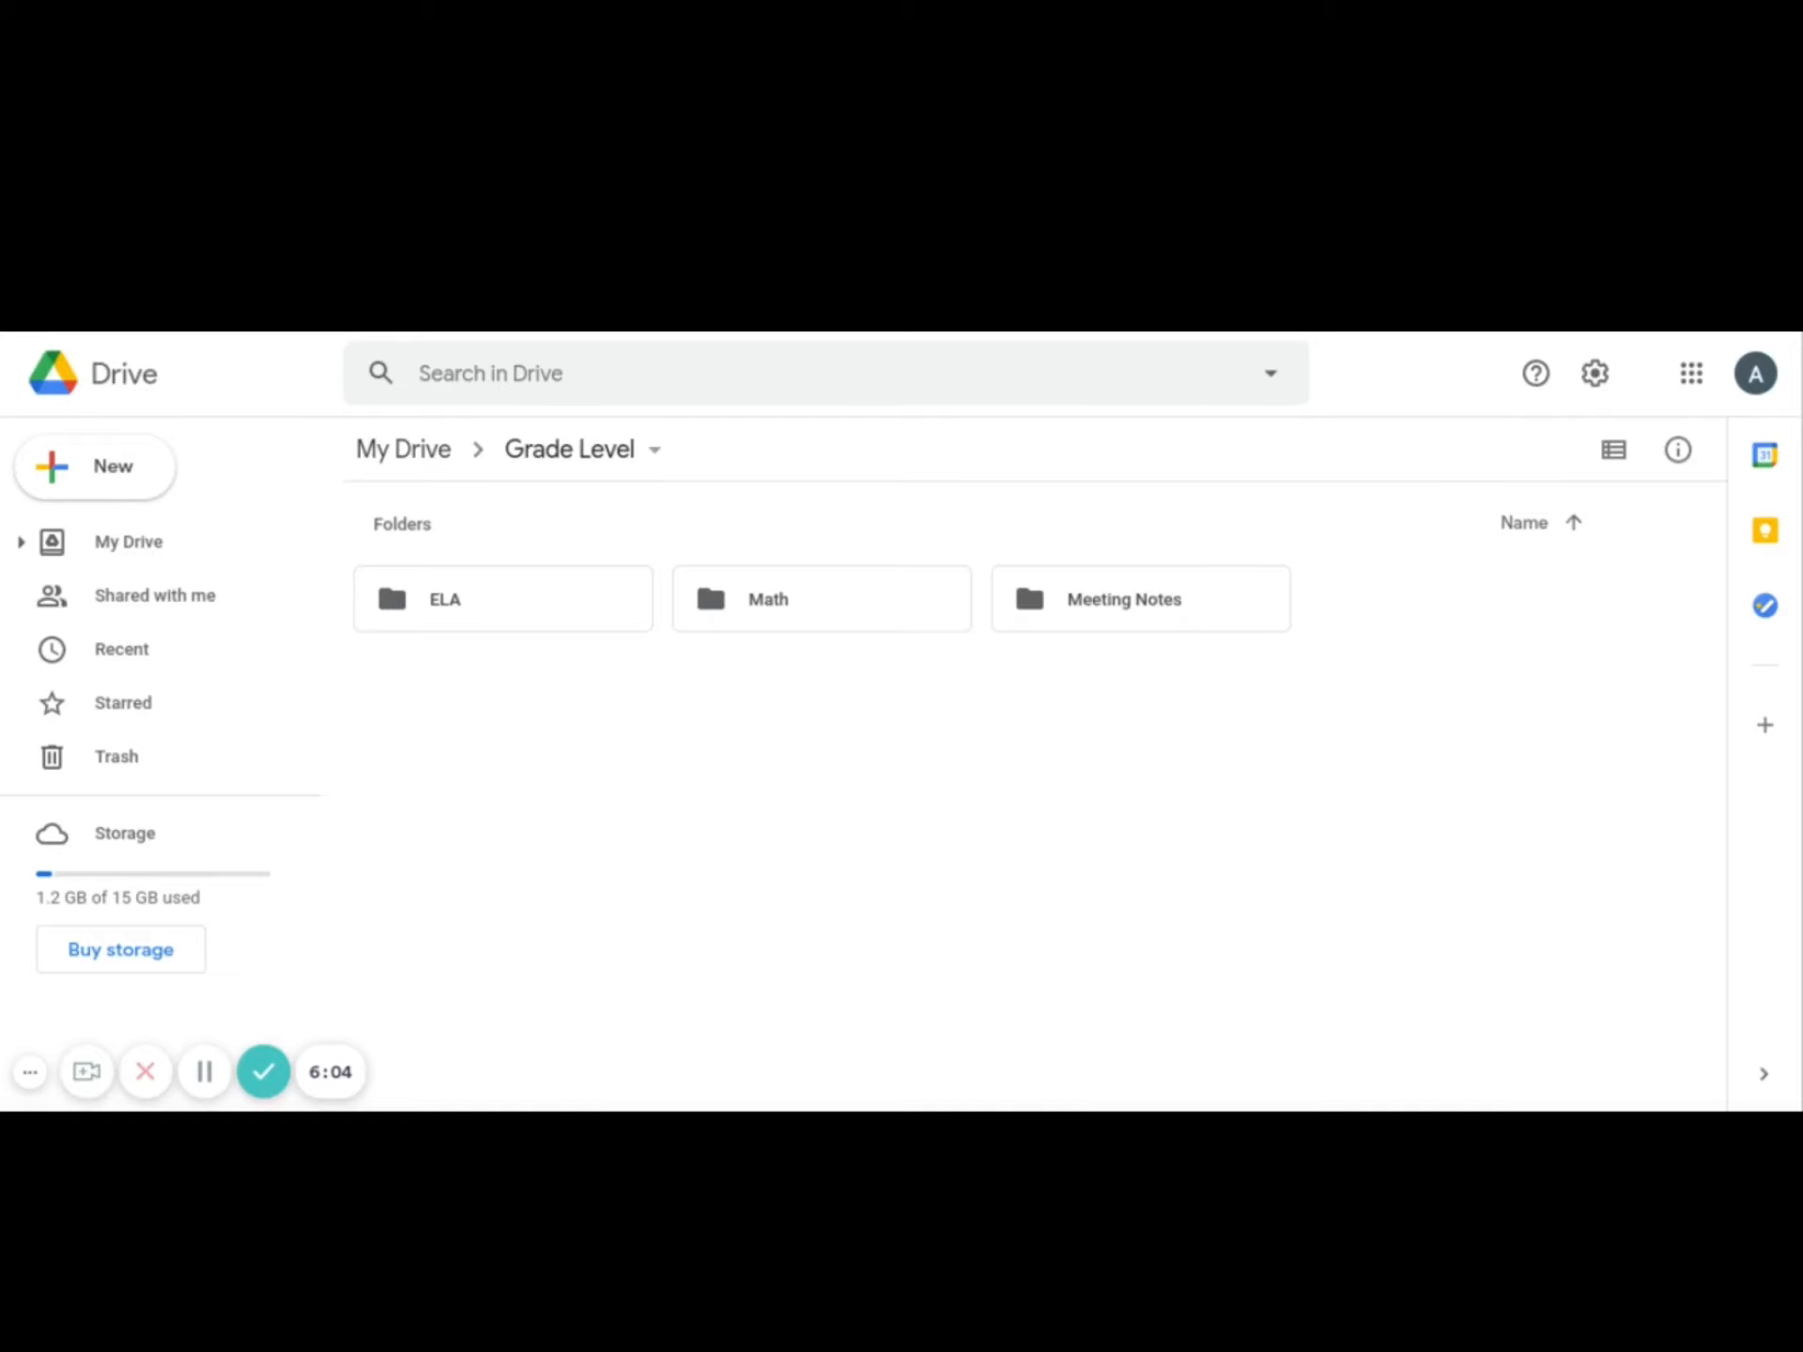
double_click(847, 596)
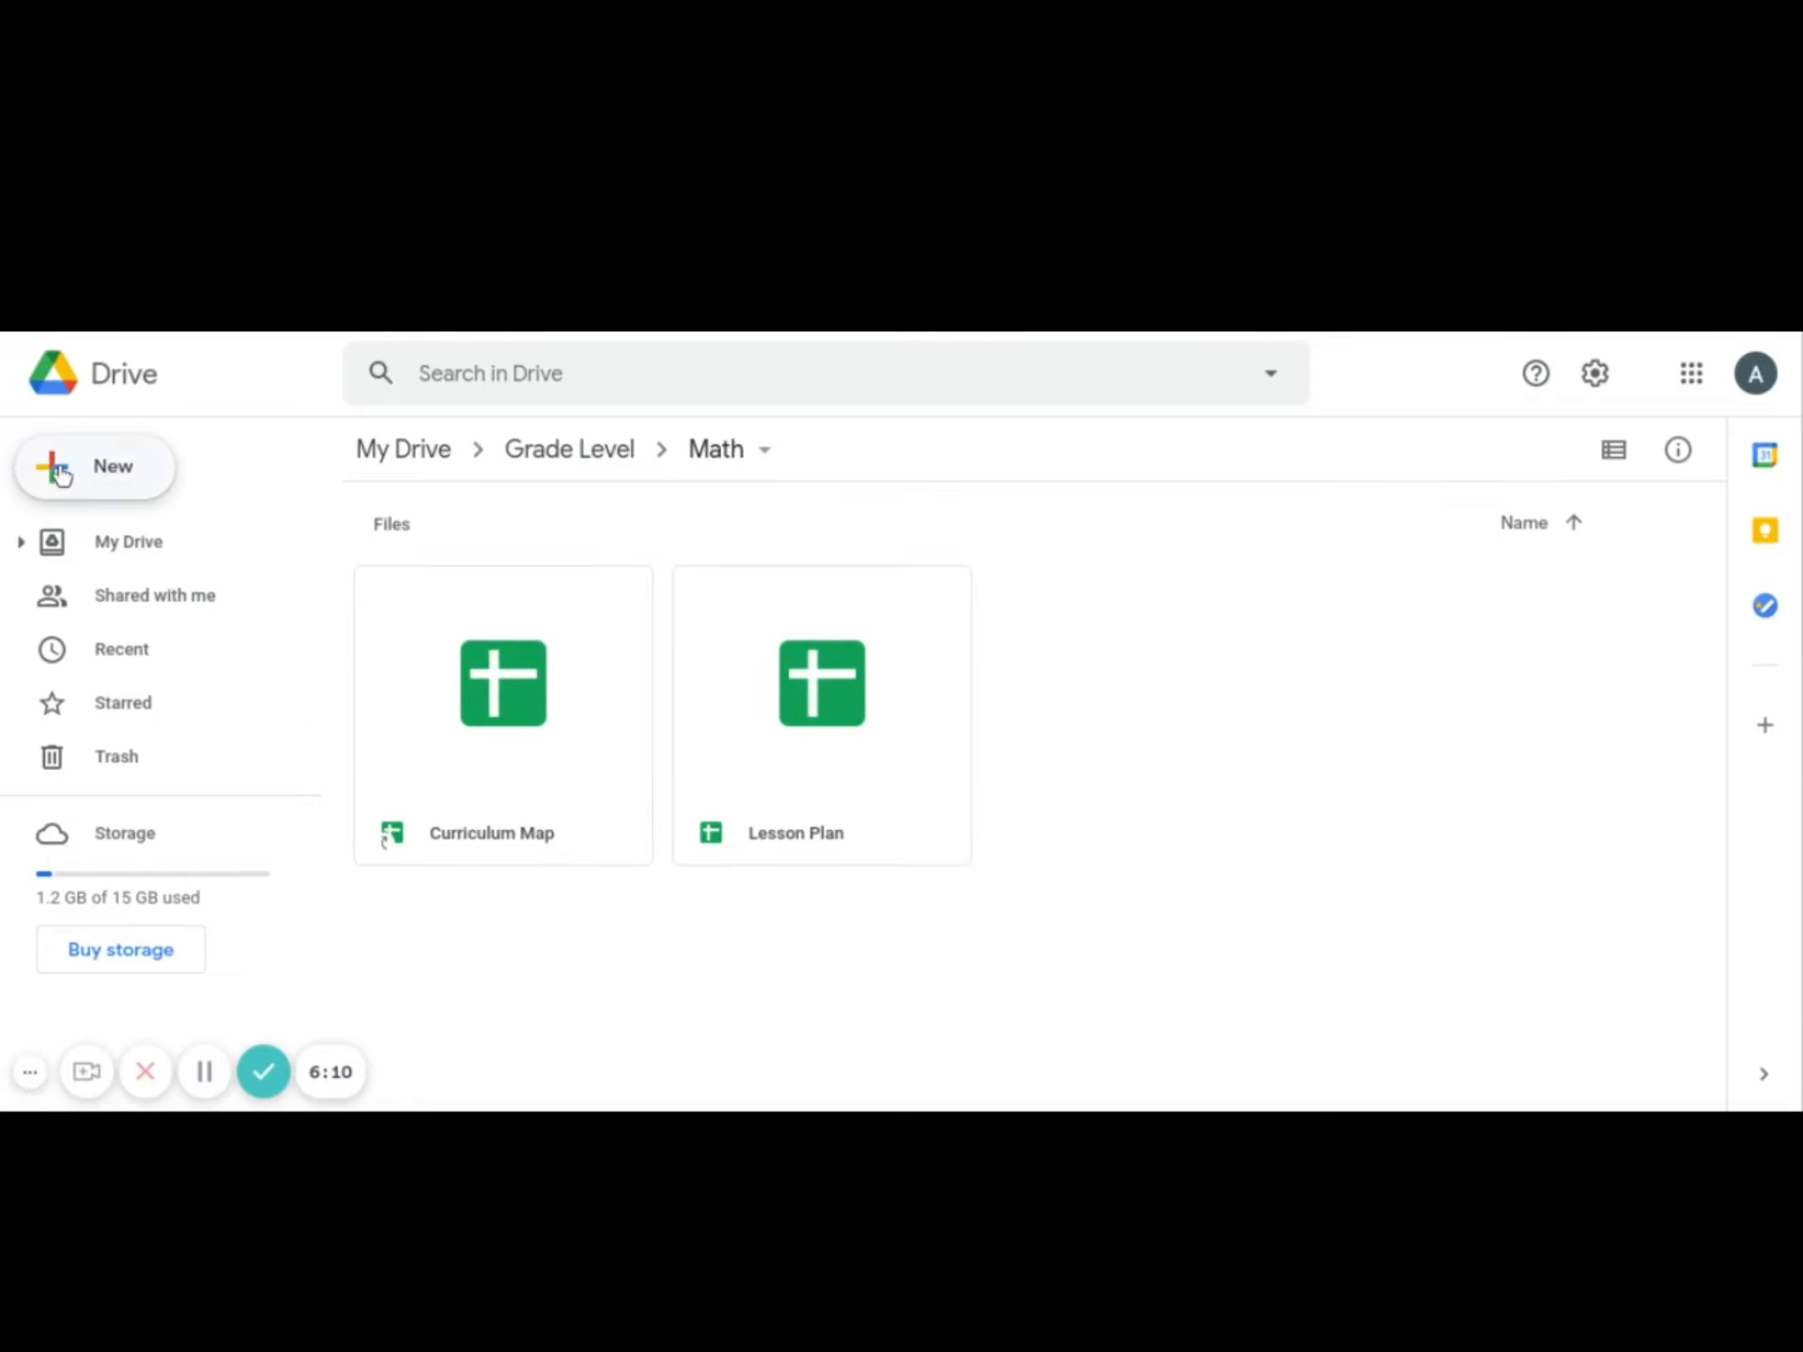
left_click(93, 477)
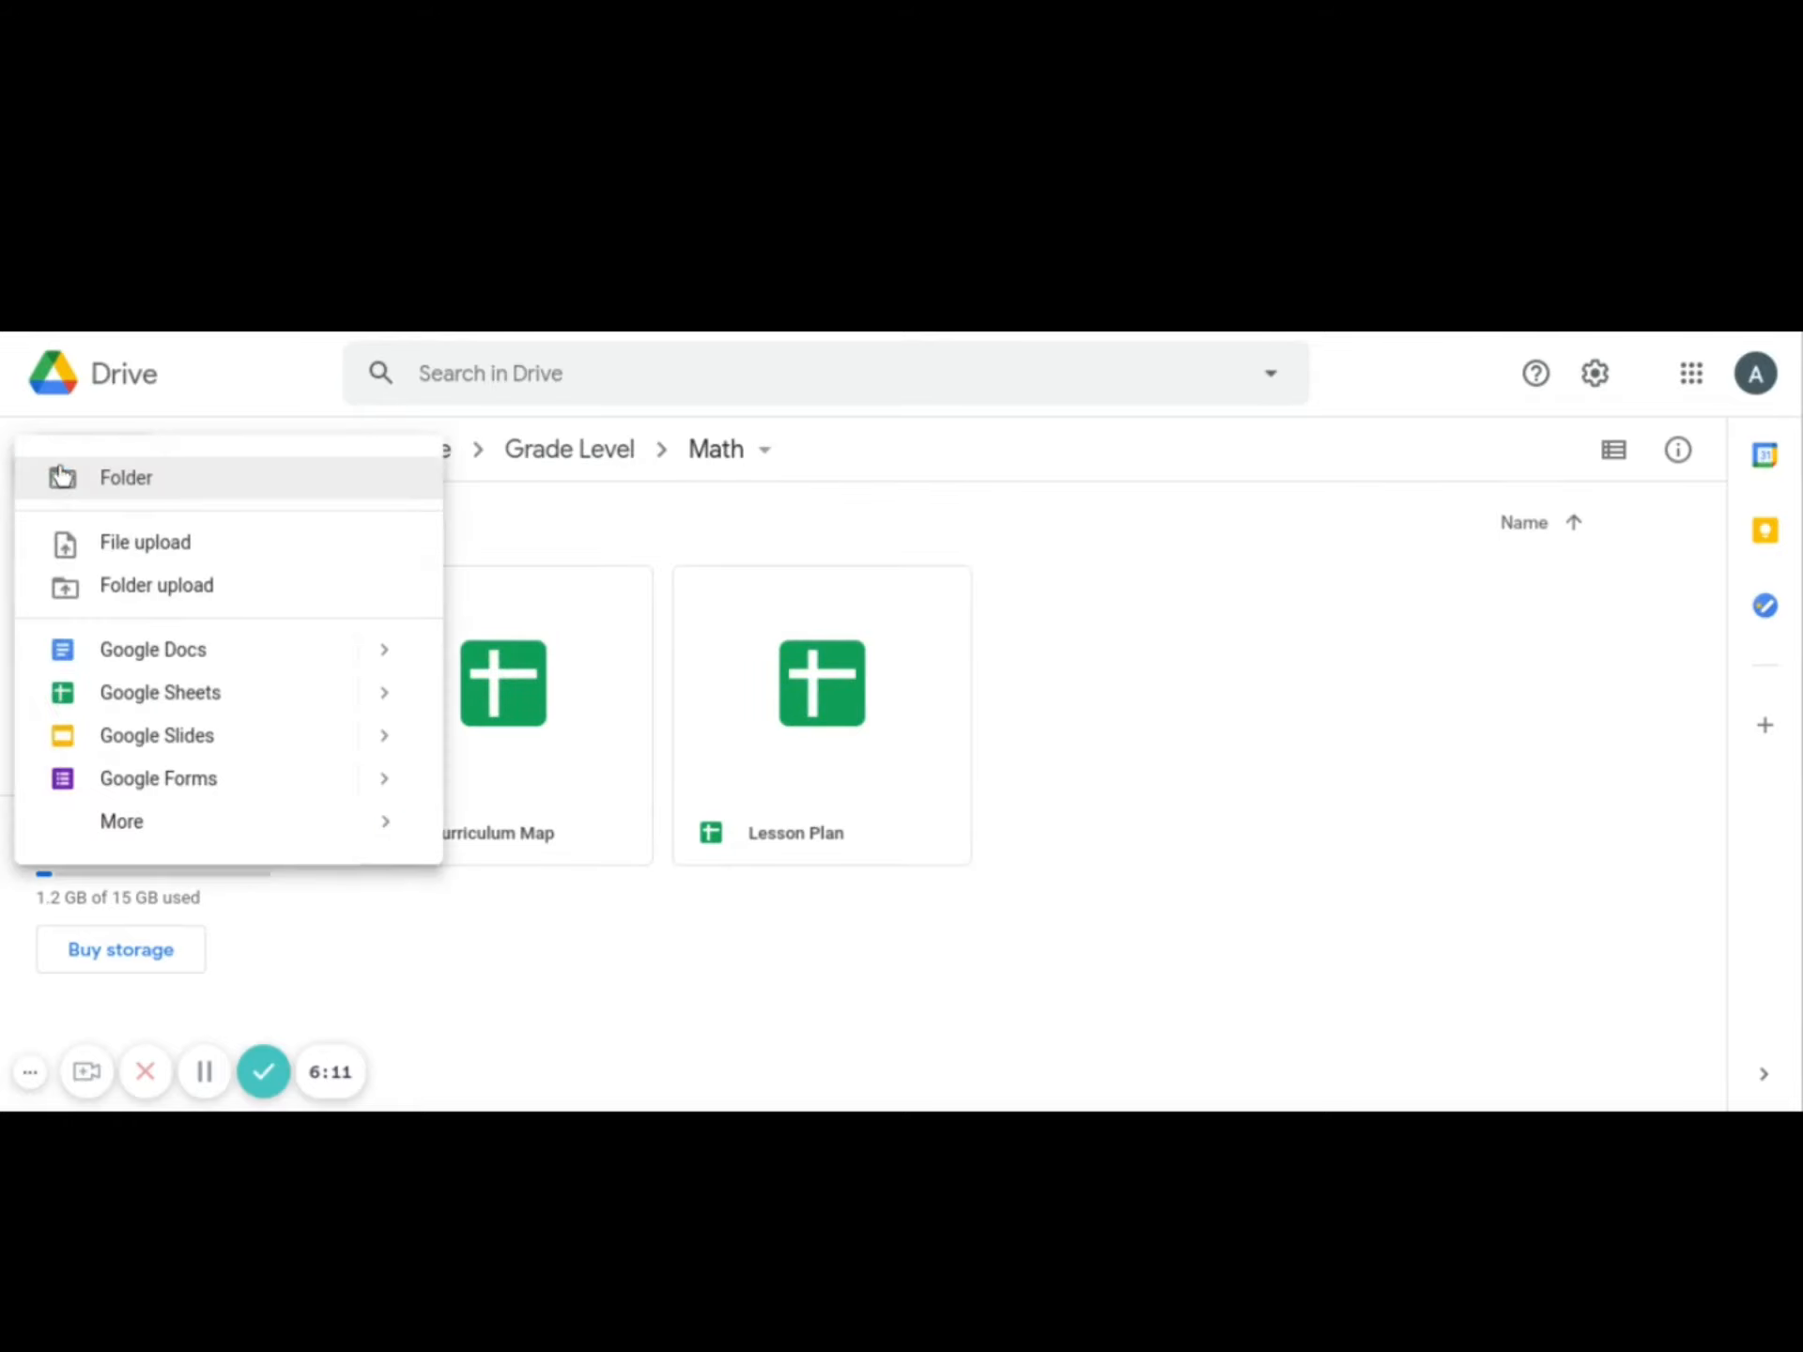
left_click(108, 477)
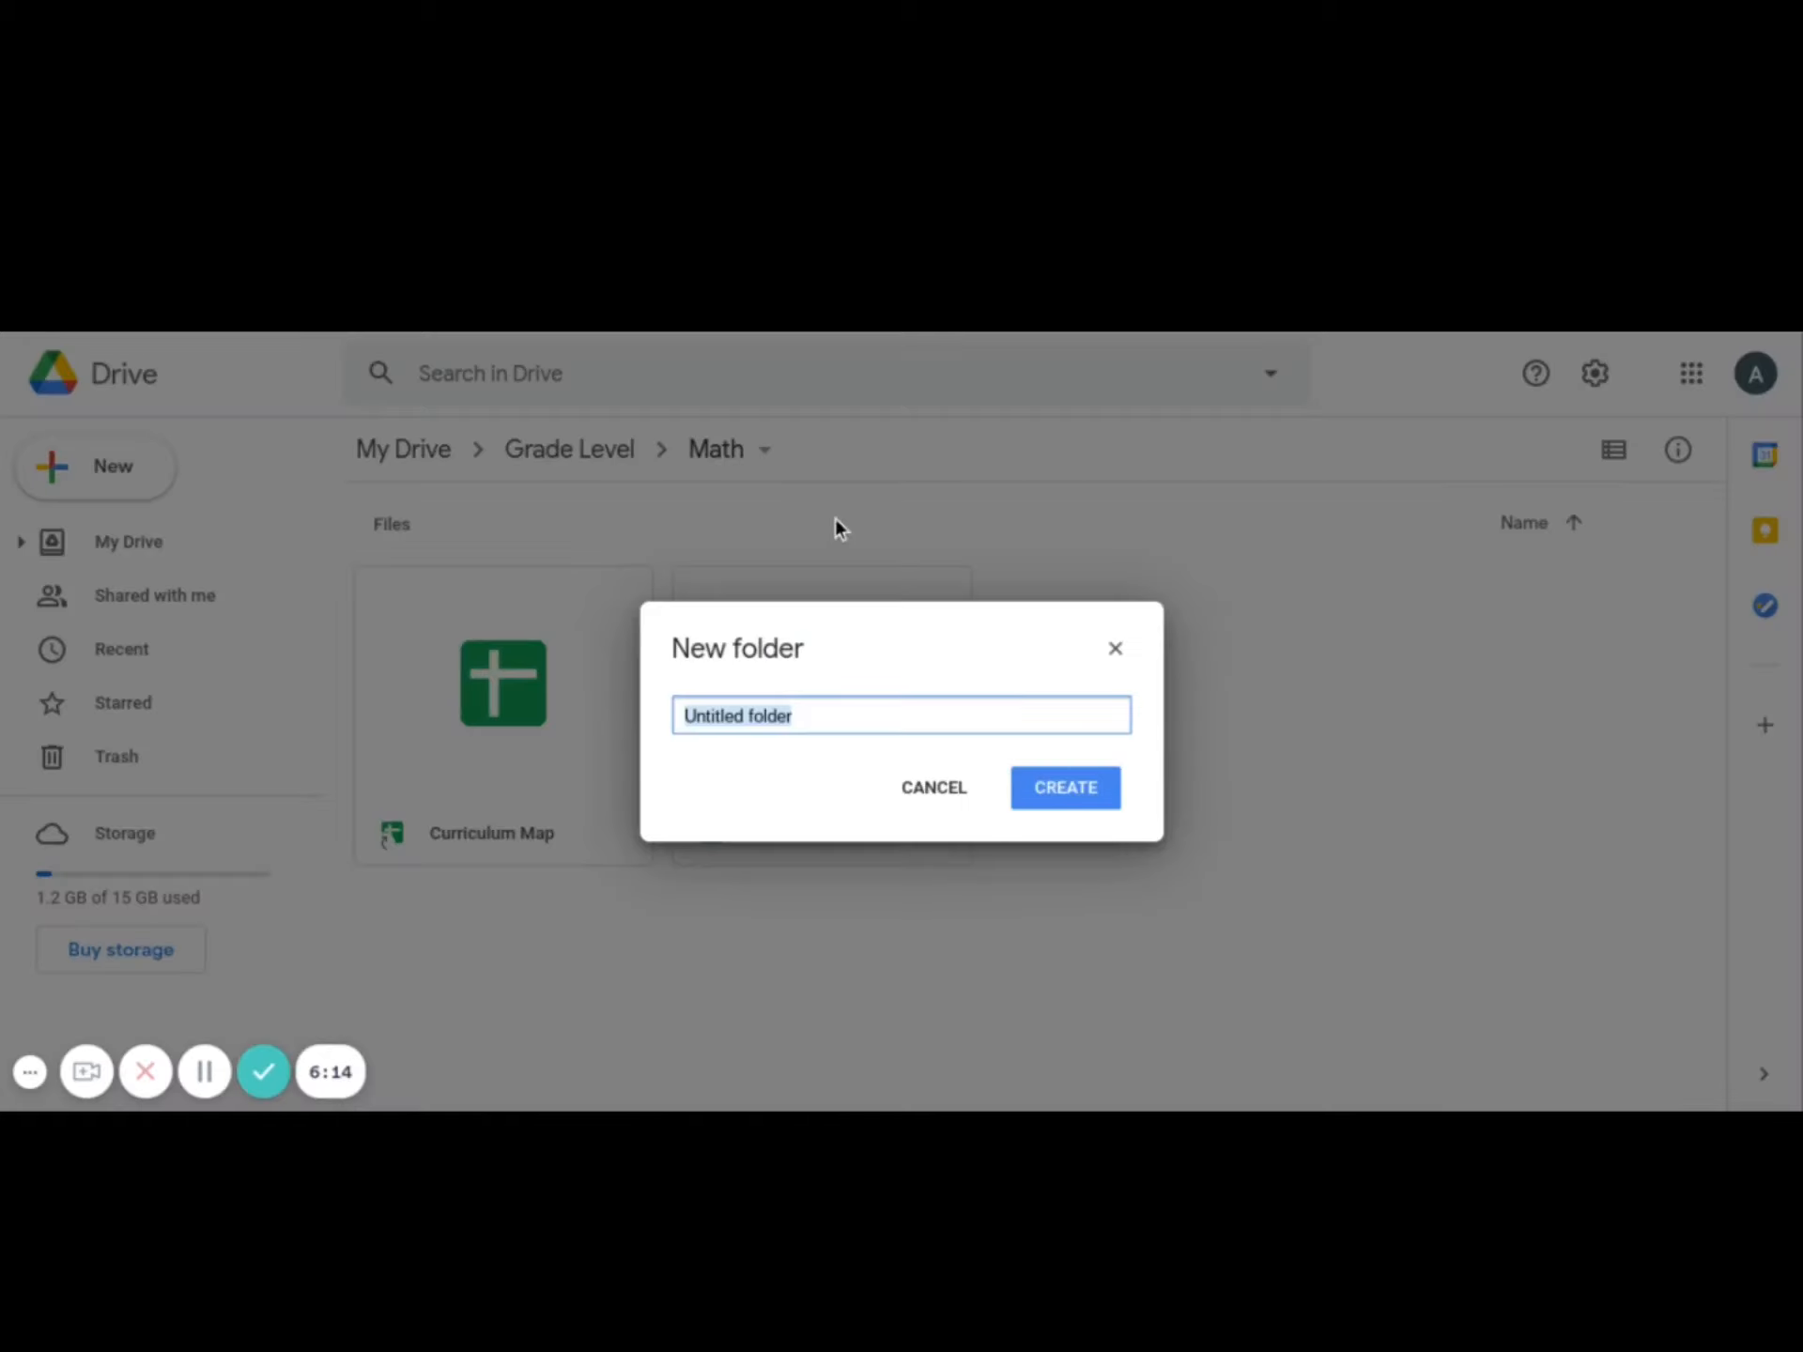
type("Projects")
left_click(1095, 796)
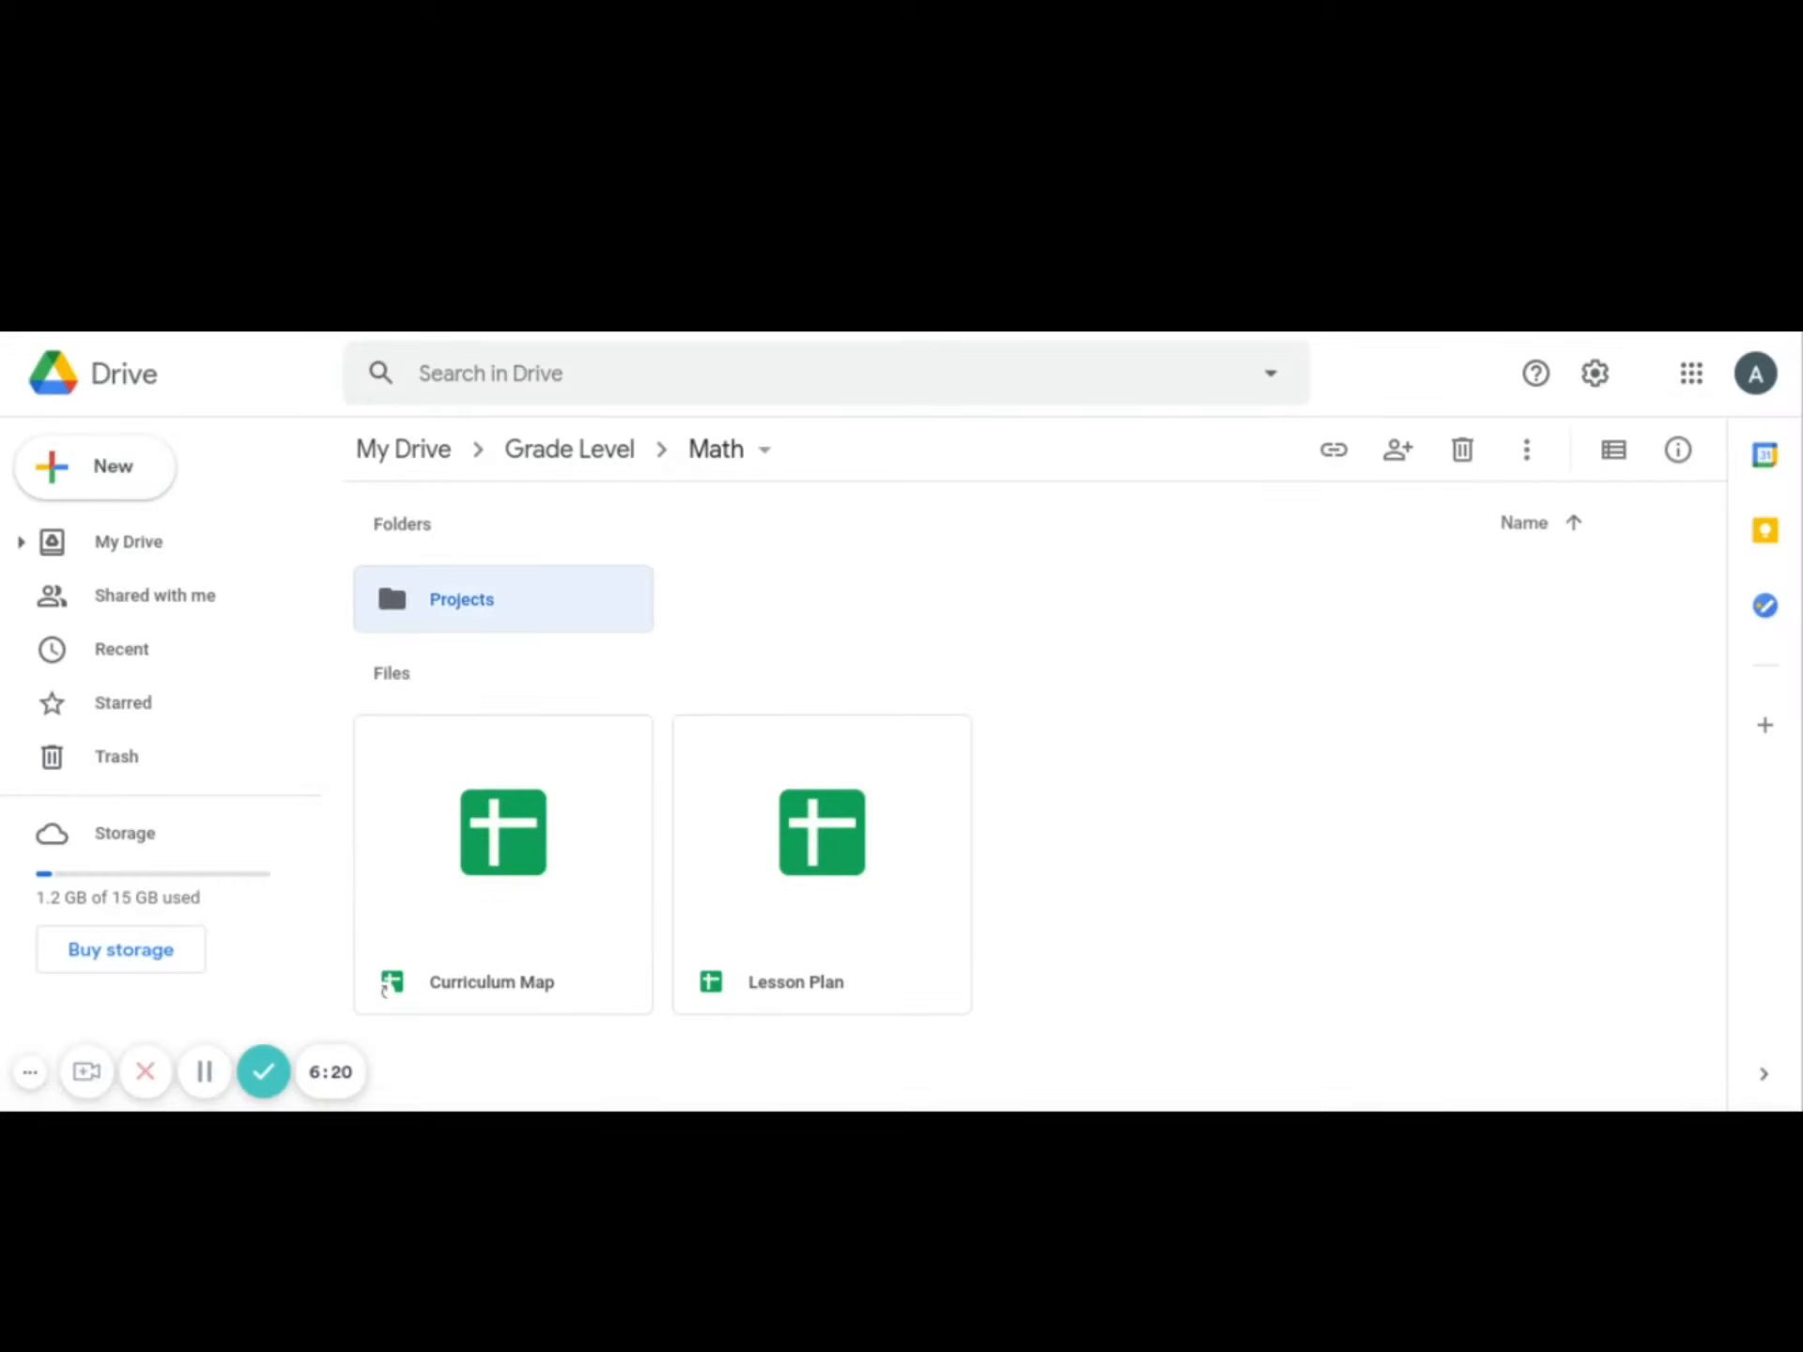
Rename the Projects folder with a scissors emoji before "Projects", and return to the top level of My Drive.
left_click(1529, 452)
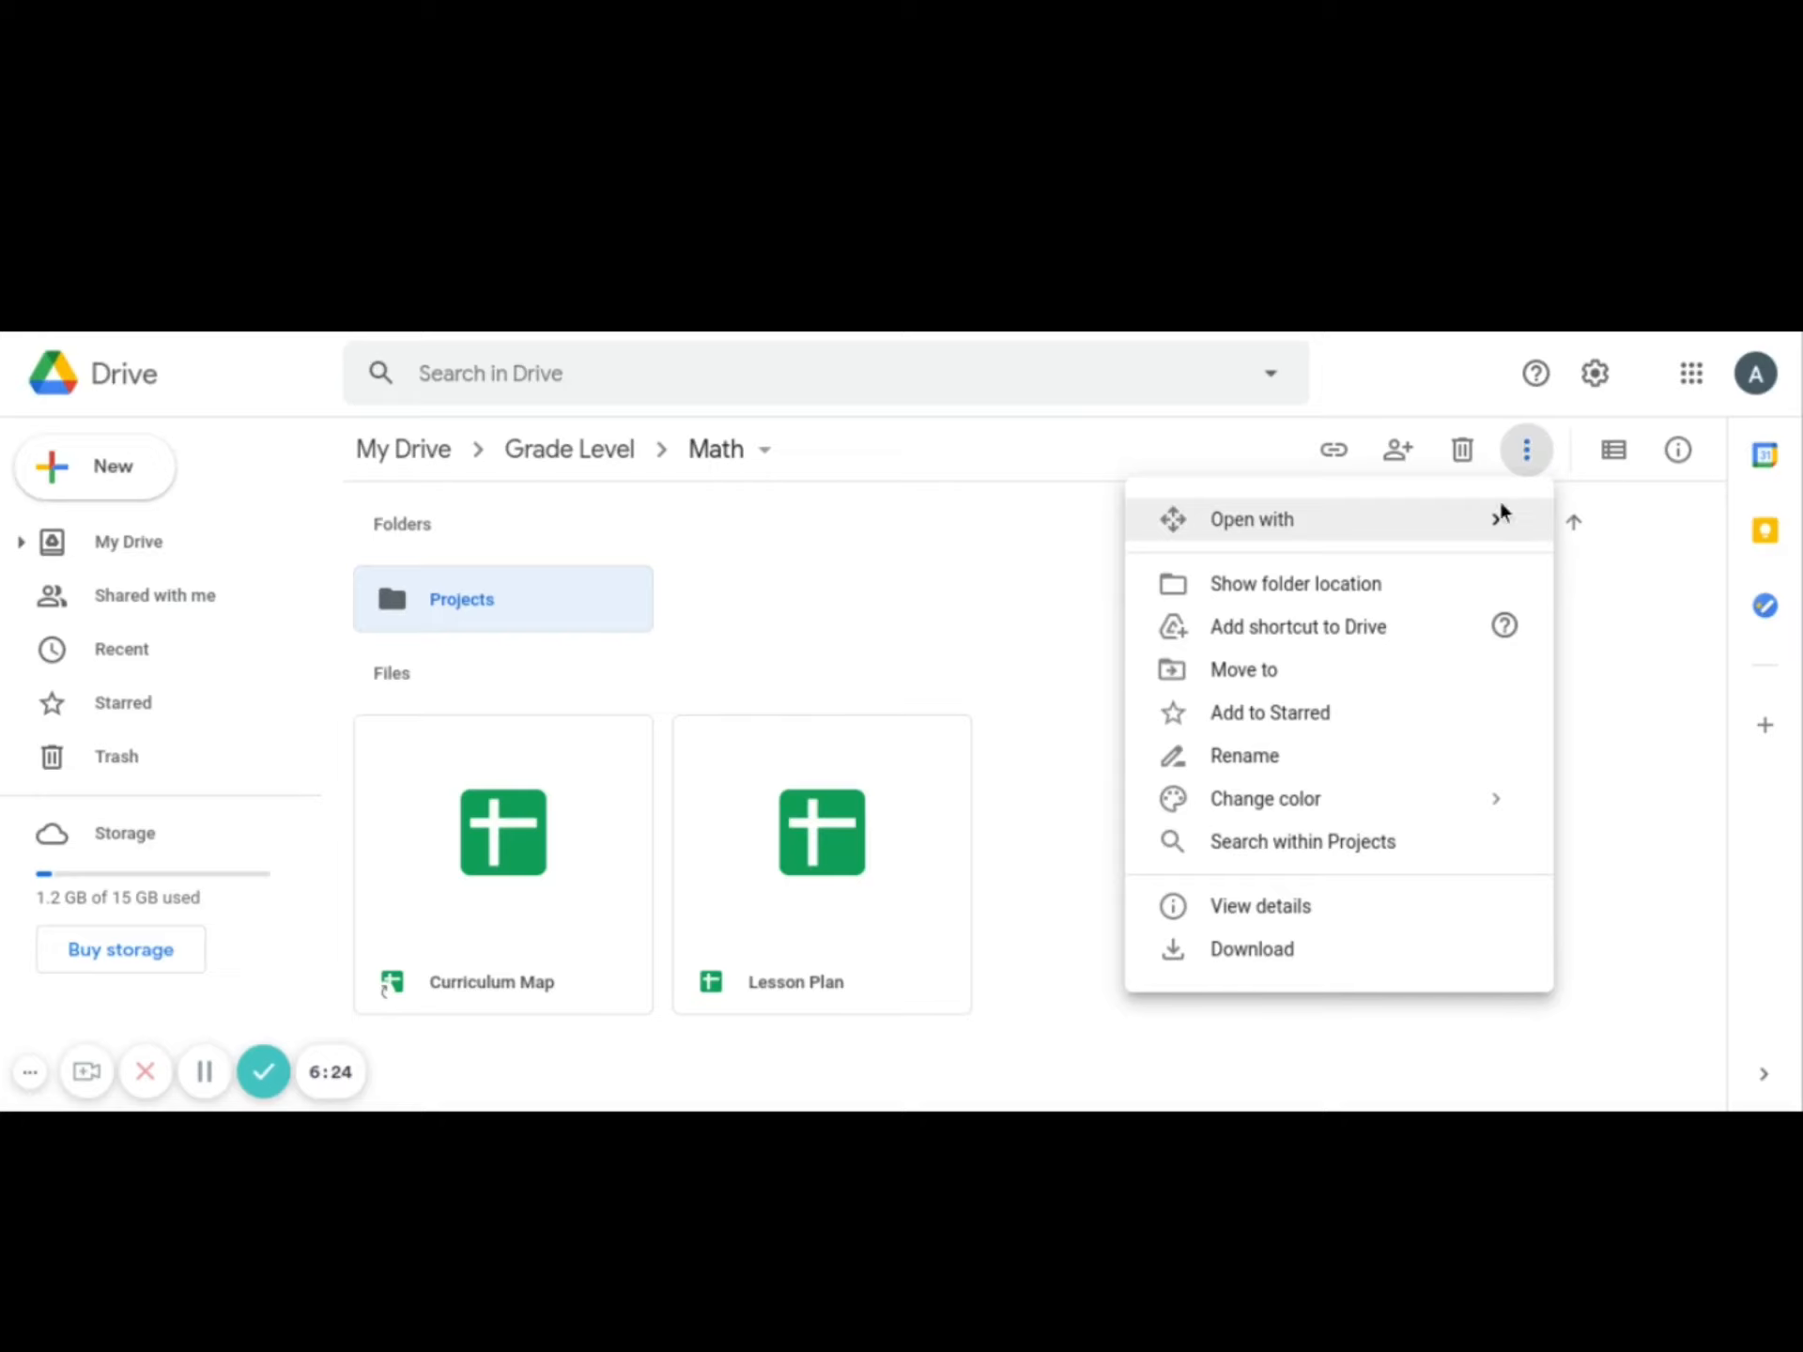
left_click(1249, 759)
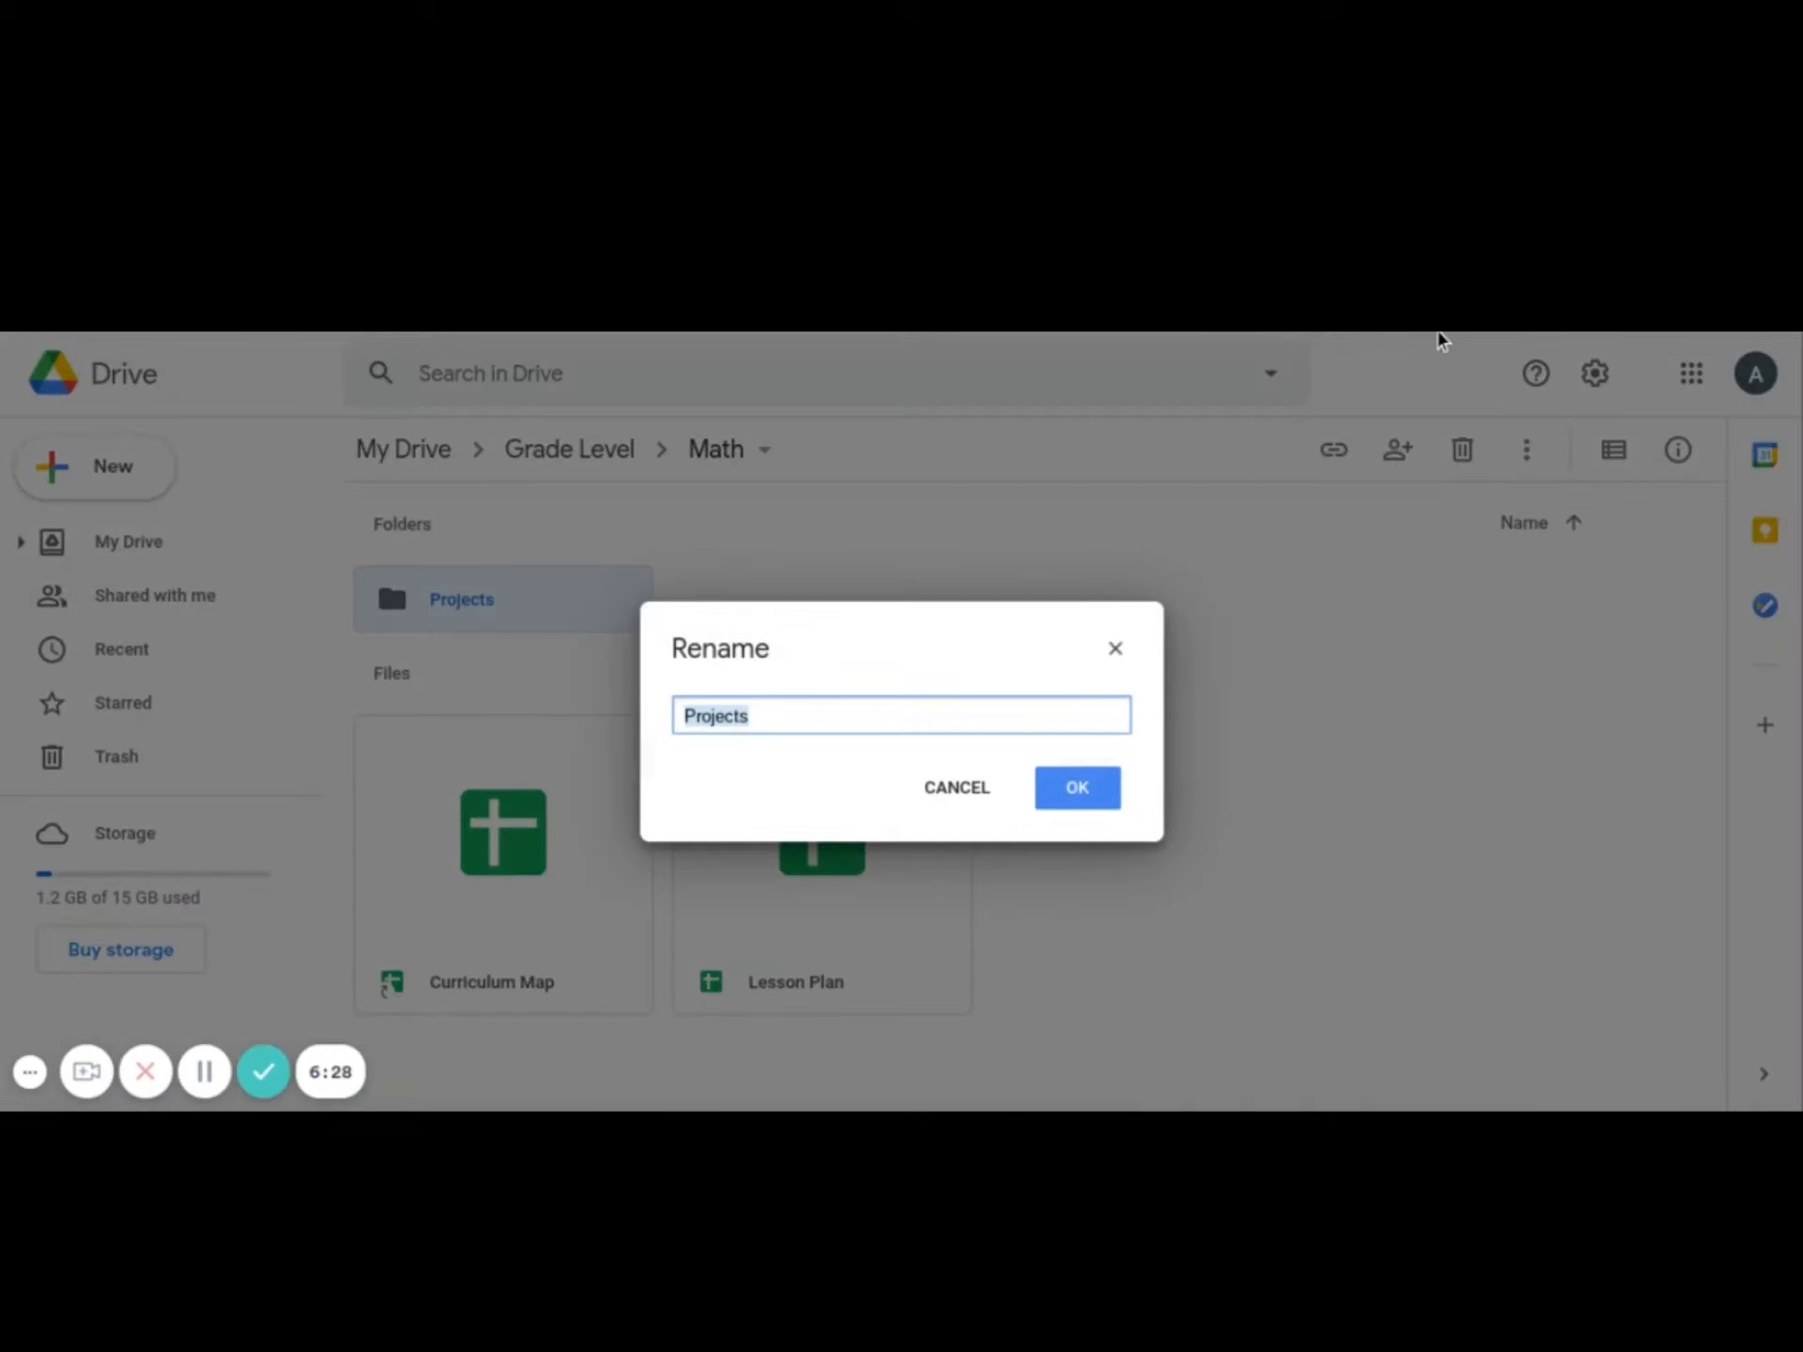
left_click(1441, 339)
left_click(682, 717)
type("✂")
left_click(1080, 789)
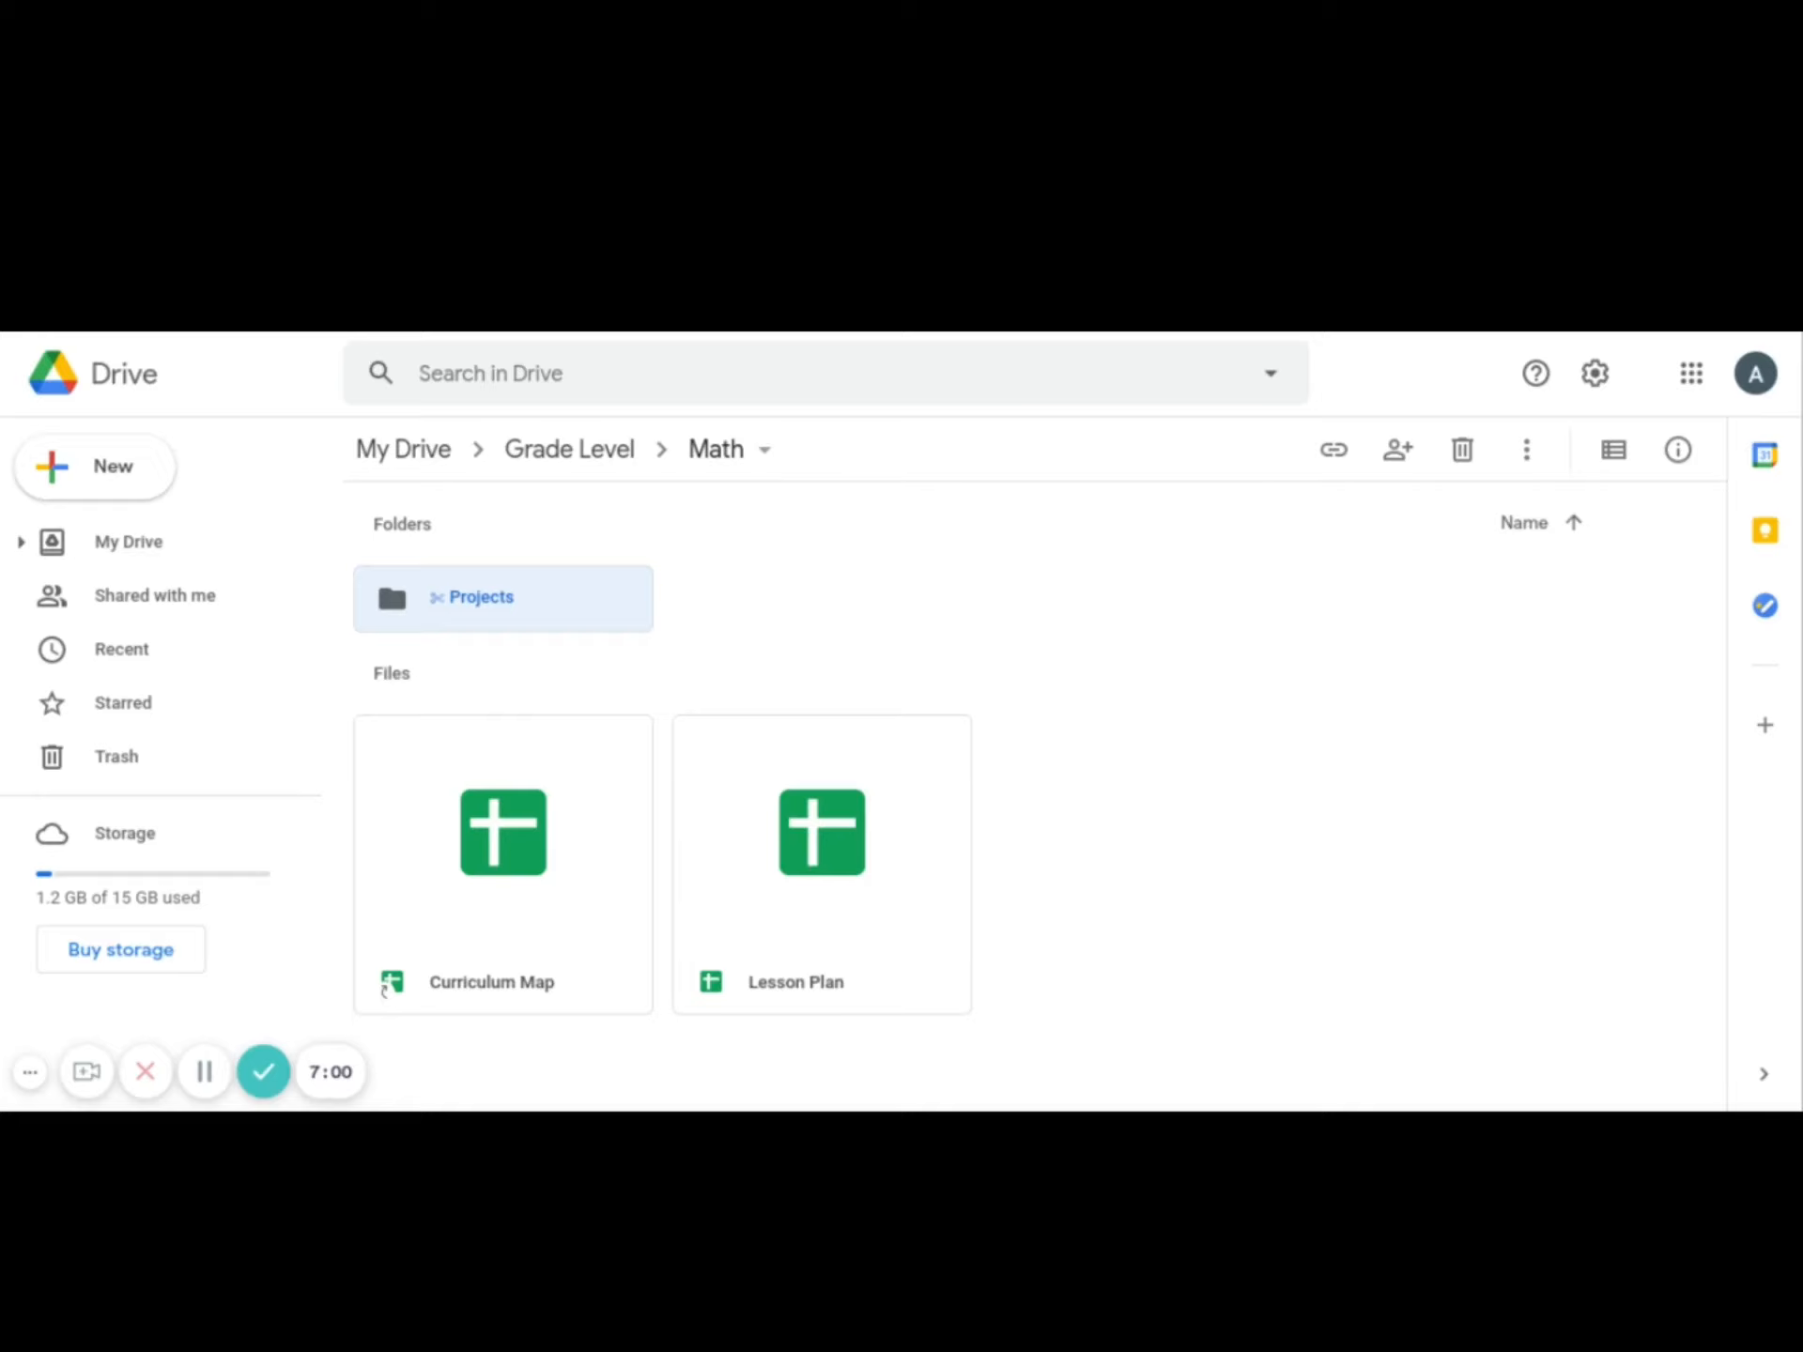
left_click(376, 454)
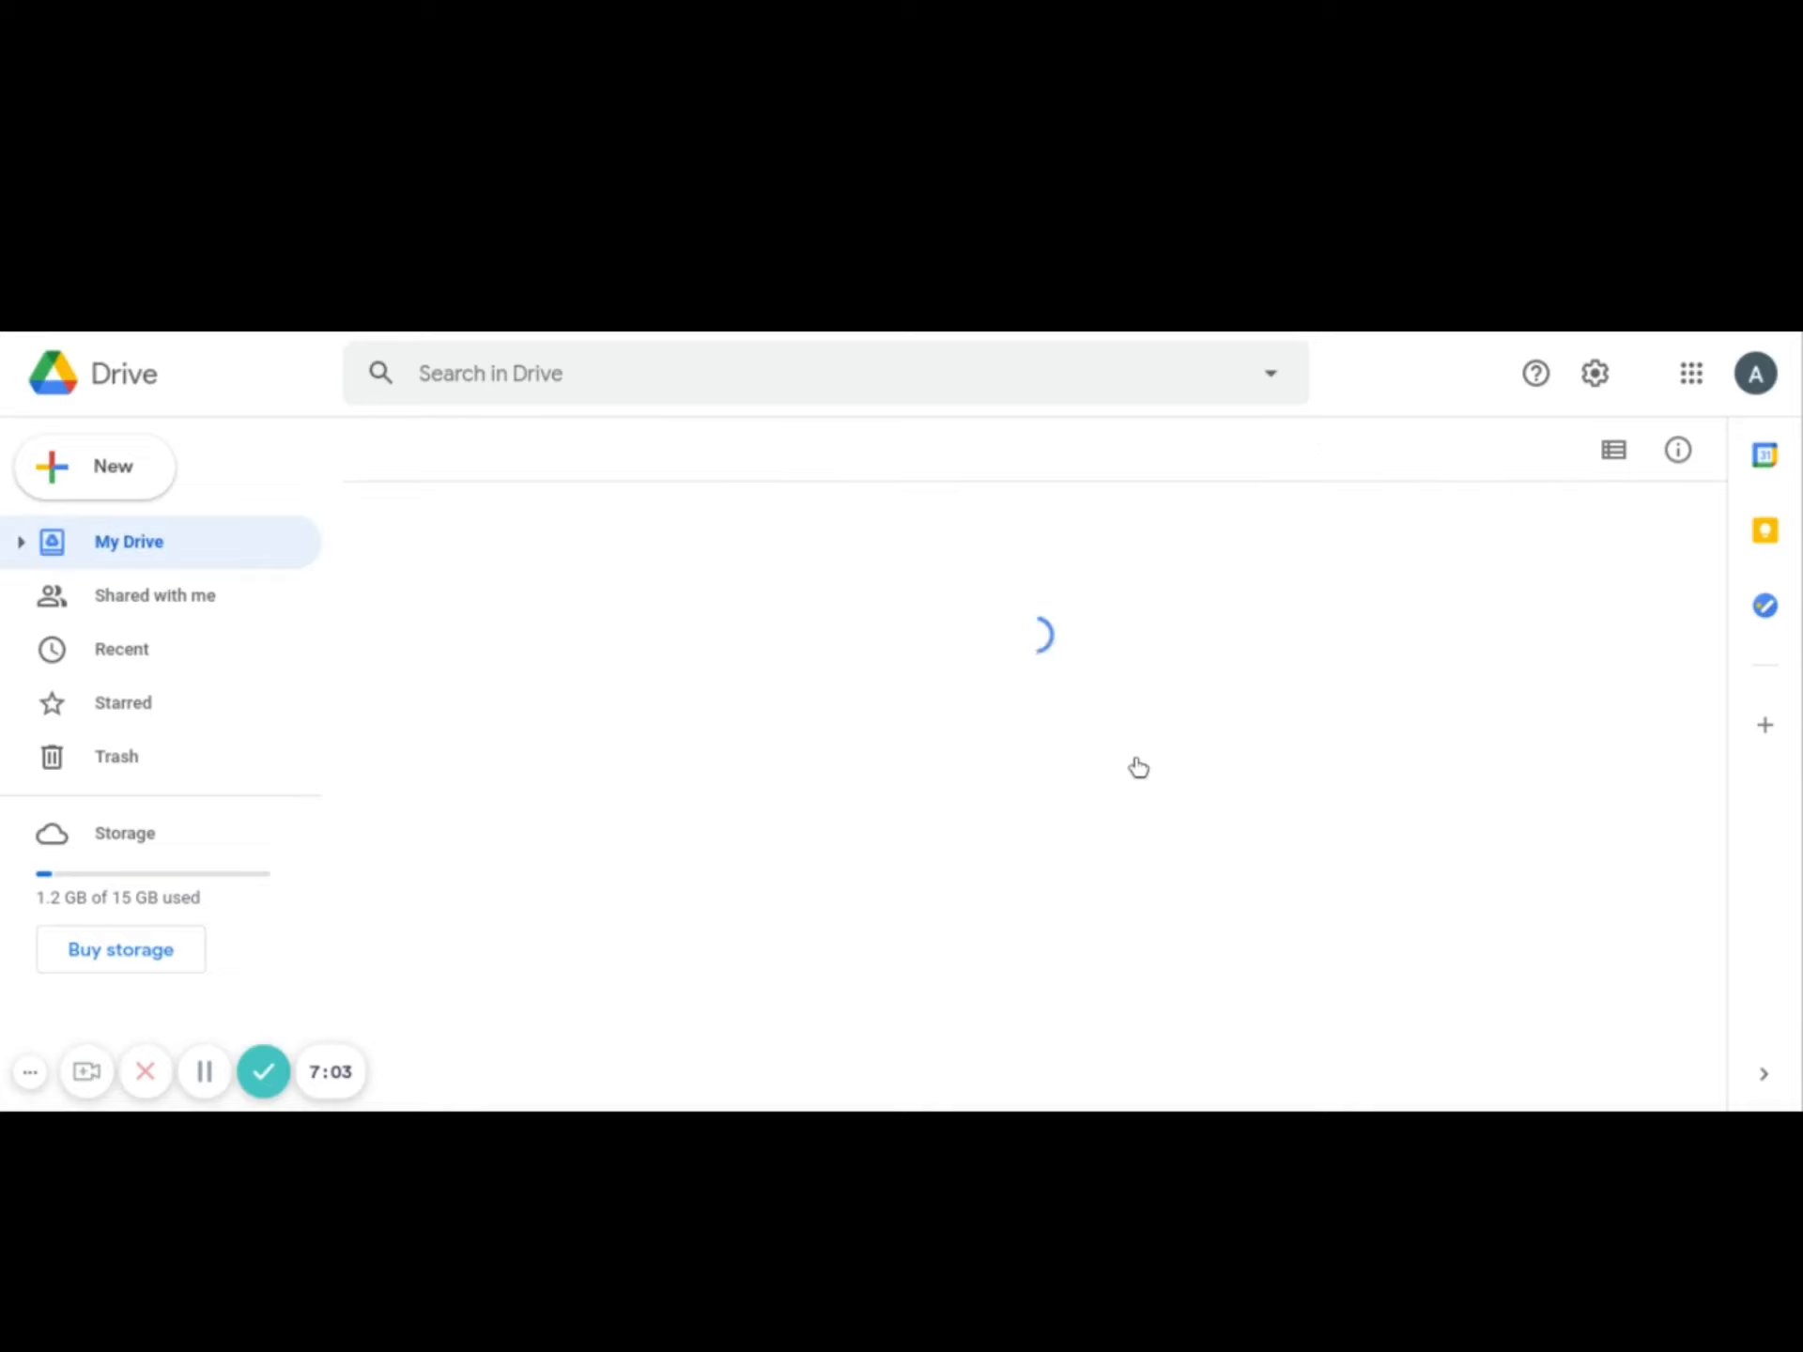